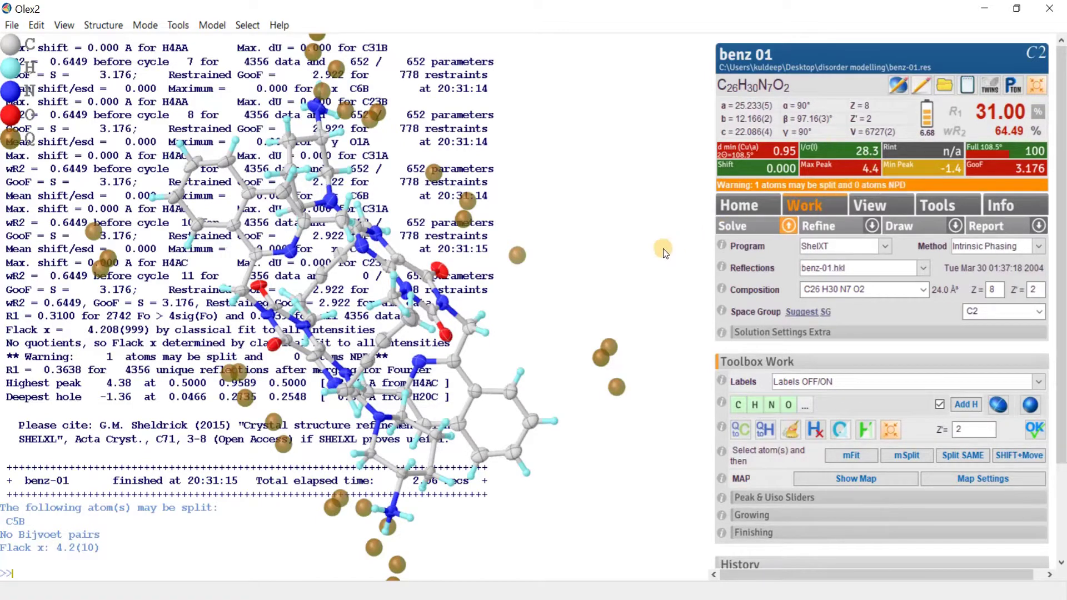
Step: Examine the residual Q peaks around the two molecules from several orientations to locate the missing solvent
{"action": "left_click_drag", "start_coordinate": [505, 352], "coordinate": [410, 167]}
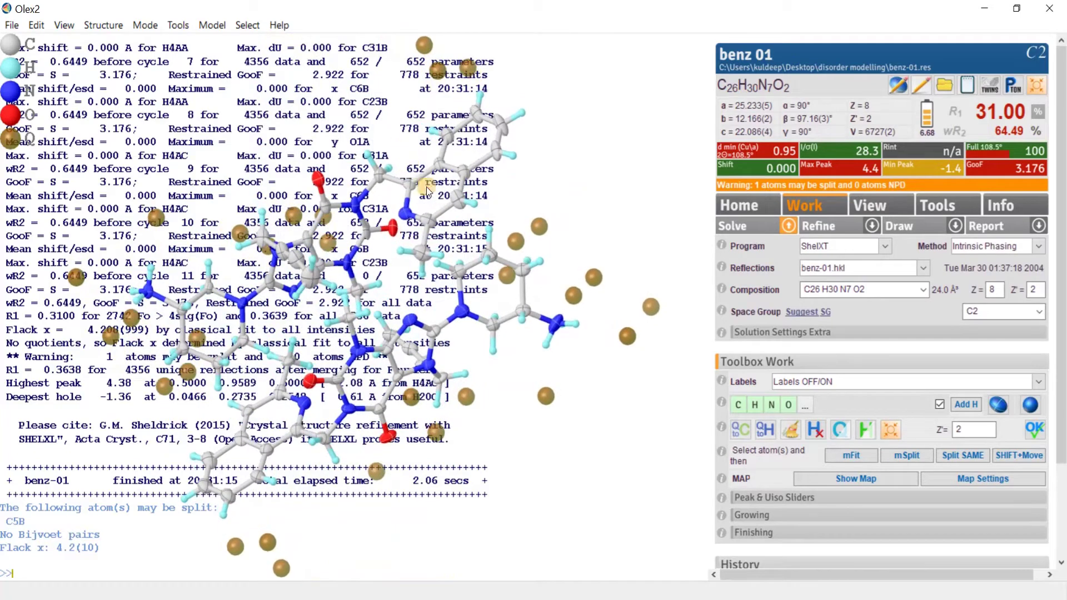
{"action": "left_click_drag", "start_coordinate": [572, 174], "coordinate": [592, 137]}
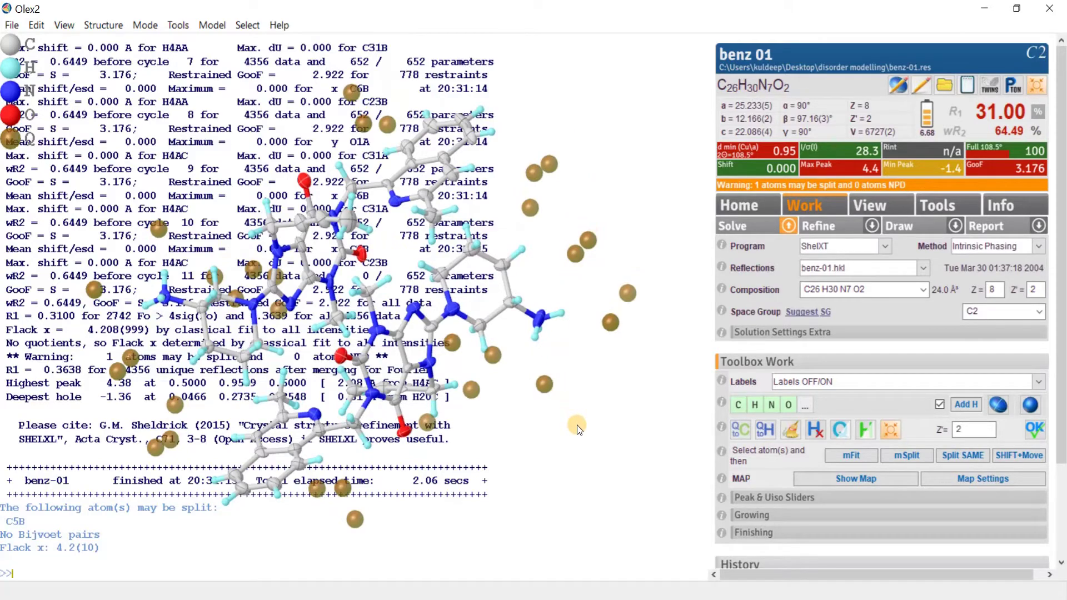
{"action": "left_click_drag", "start_coordinate": [581, 402], "coordinate": [461, 179]}
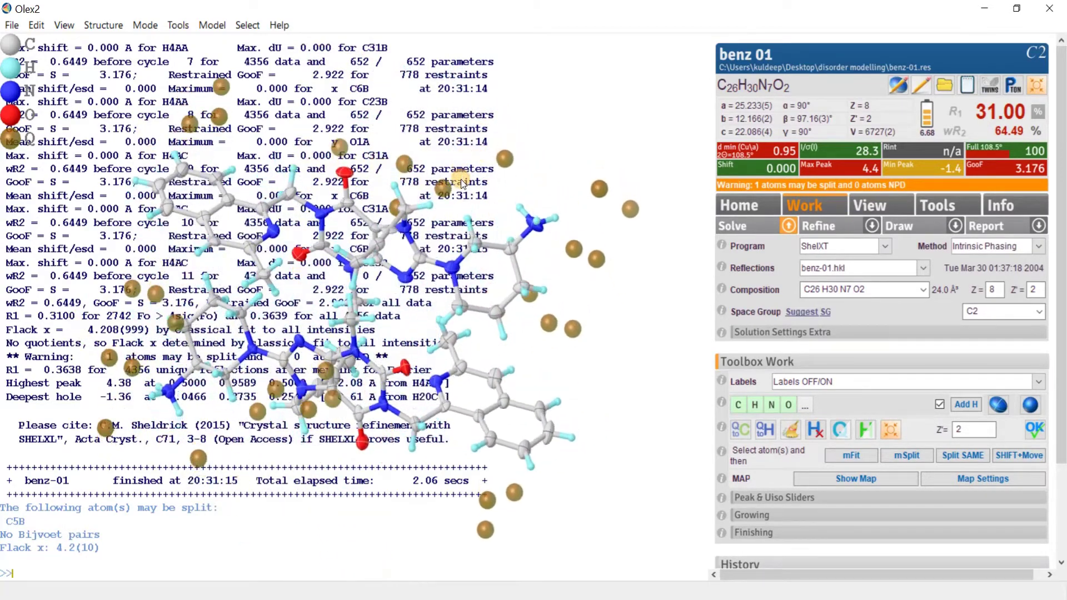
{"action": "left_click", "coordinate": [1037, 87]}
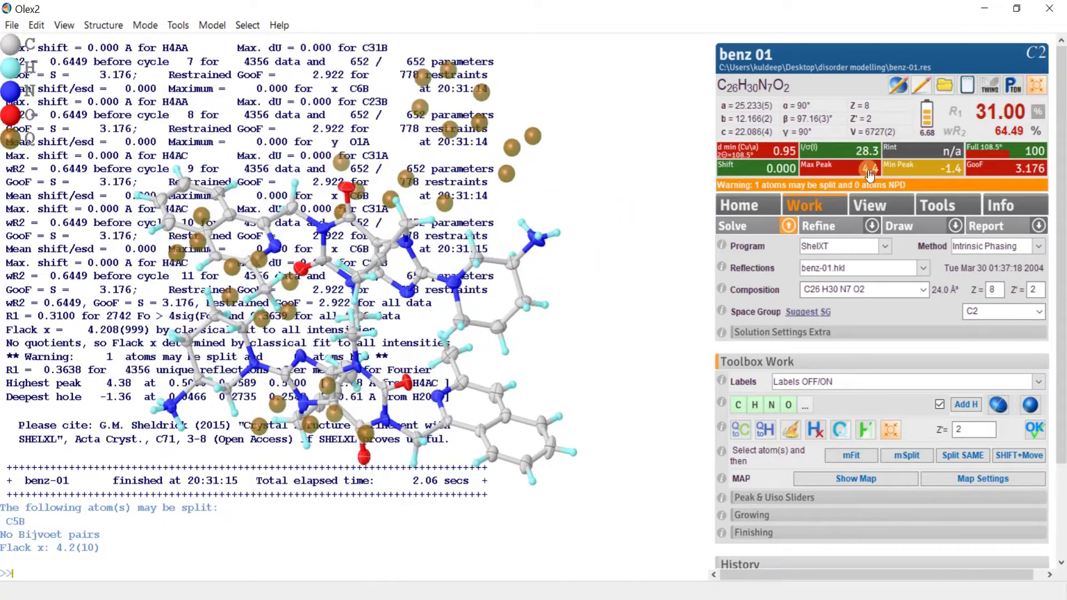
{"action": "left_click_drag", "start_coordinate": [557, 208], "coordinate": [502, 112]}
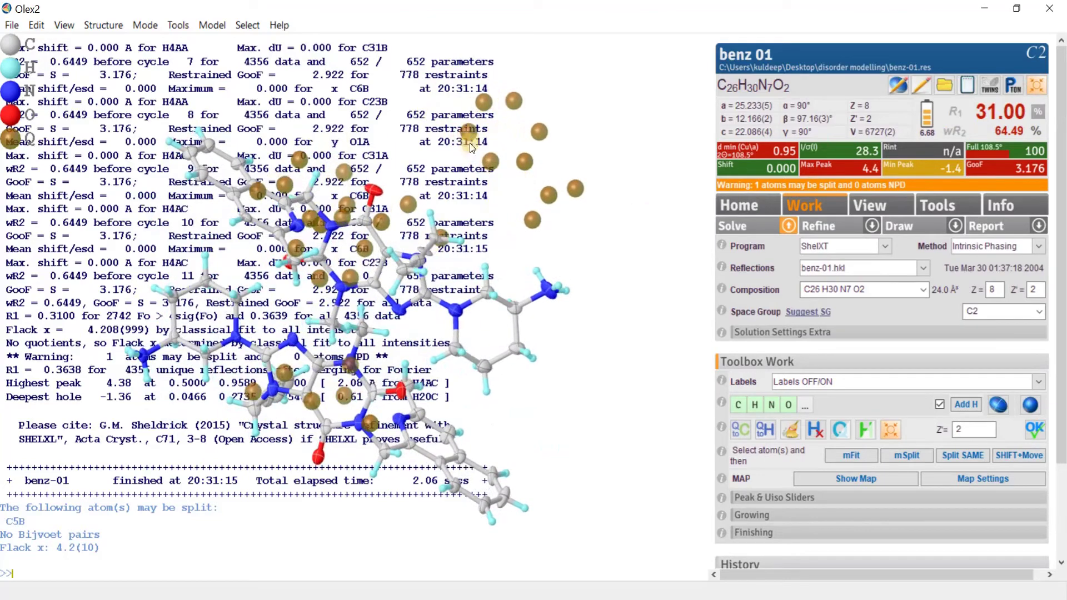
{"action": "left_click_drag", "start_coordinate": [508, 217], "coordinate": [389, 406]}
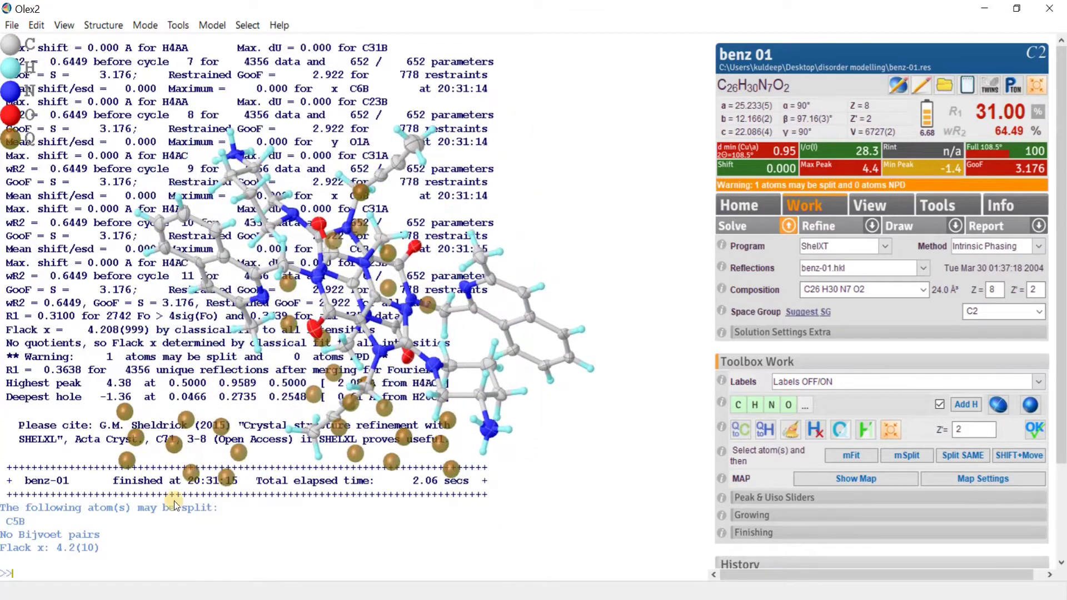
{"action": "left_click_drag", "start_coordinate": [219, 518], "coordinate": [418, 369]}
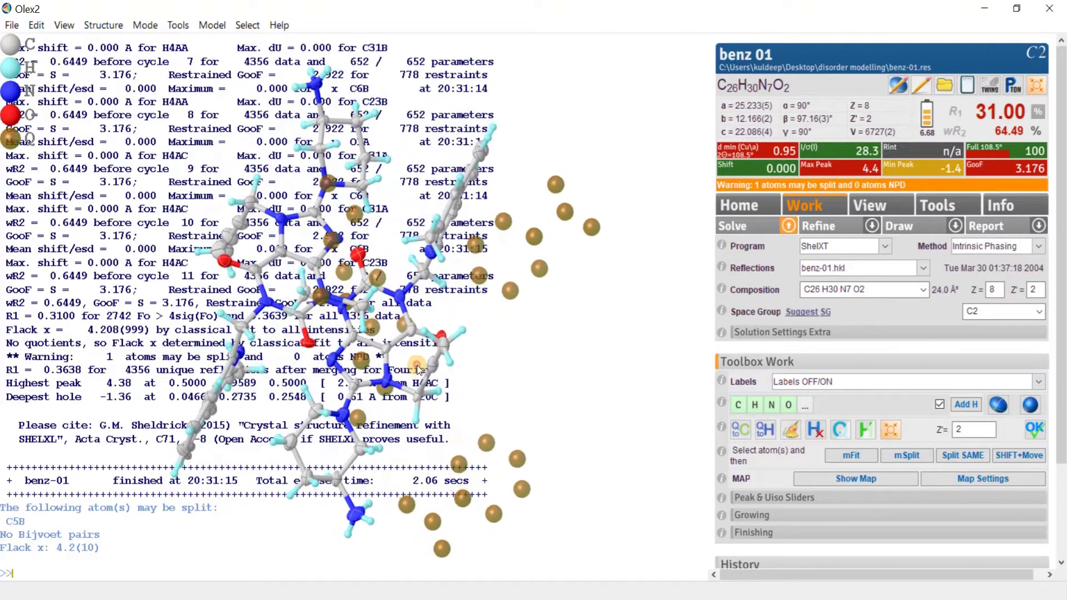
{"action": "left_click_drag", "start_coordinate": [569, 376], "coordinate": [582, 379]}
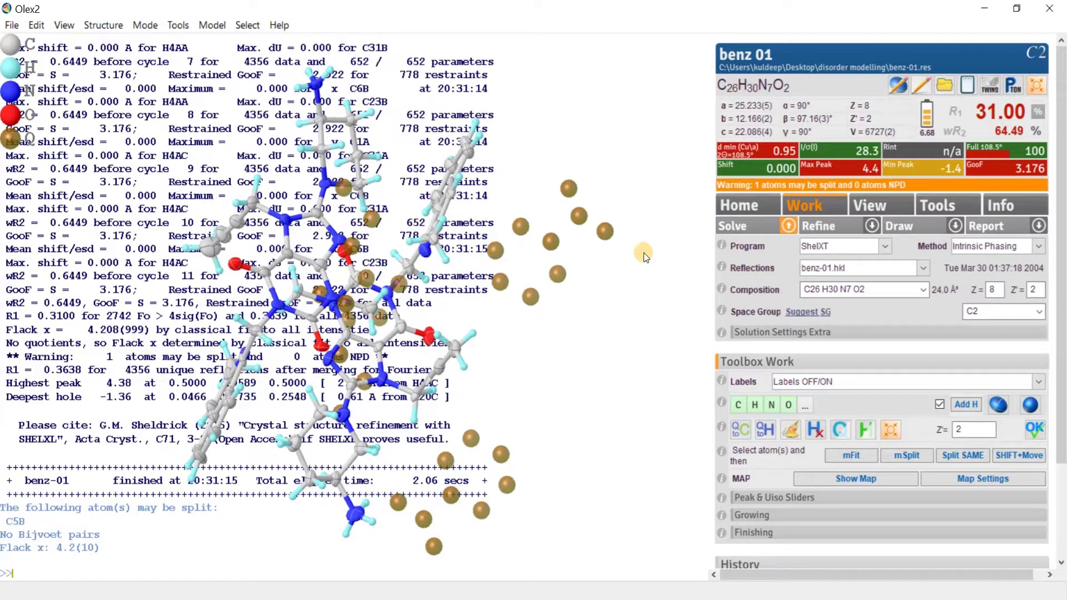
Step: Browse the available molecular fragments in FragmentDB, then return to the structure work tools
{"action": "left_click", "coordinate": [939, 209]}
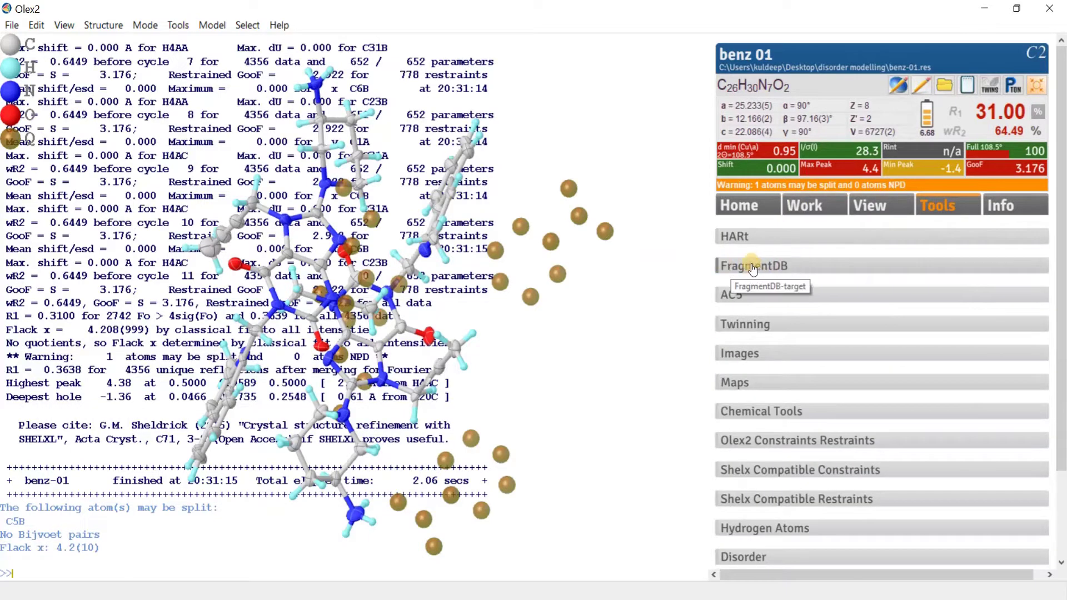
{"action": "left_click", "coordinate": [778, 267]}
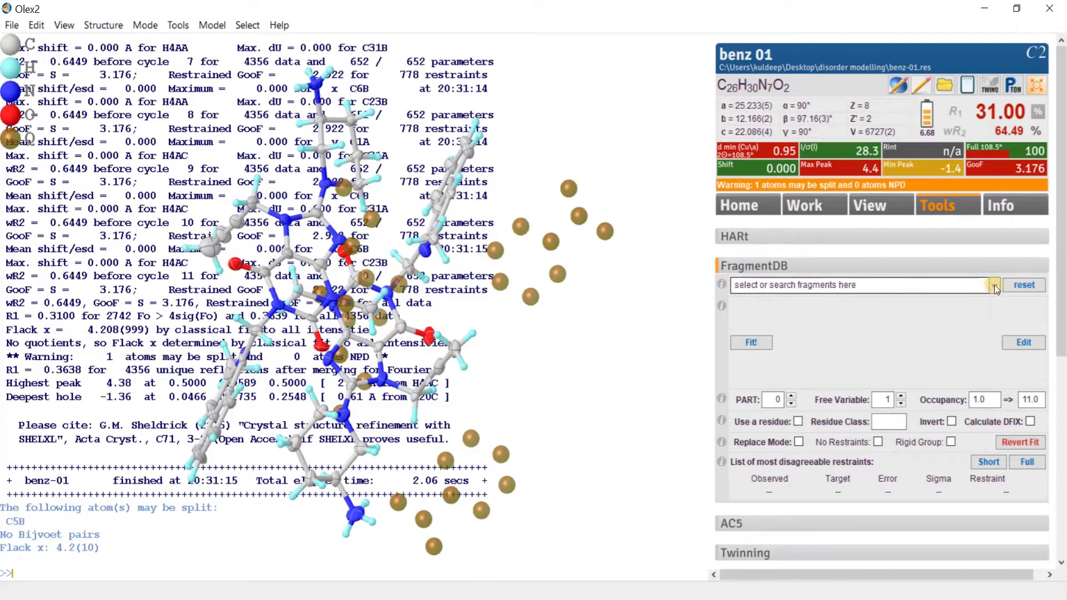
{"action": "left_click", "coordinate": [995, 285]}
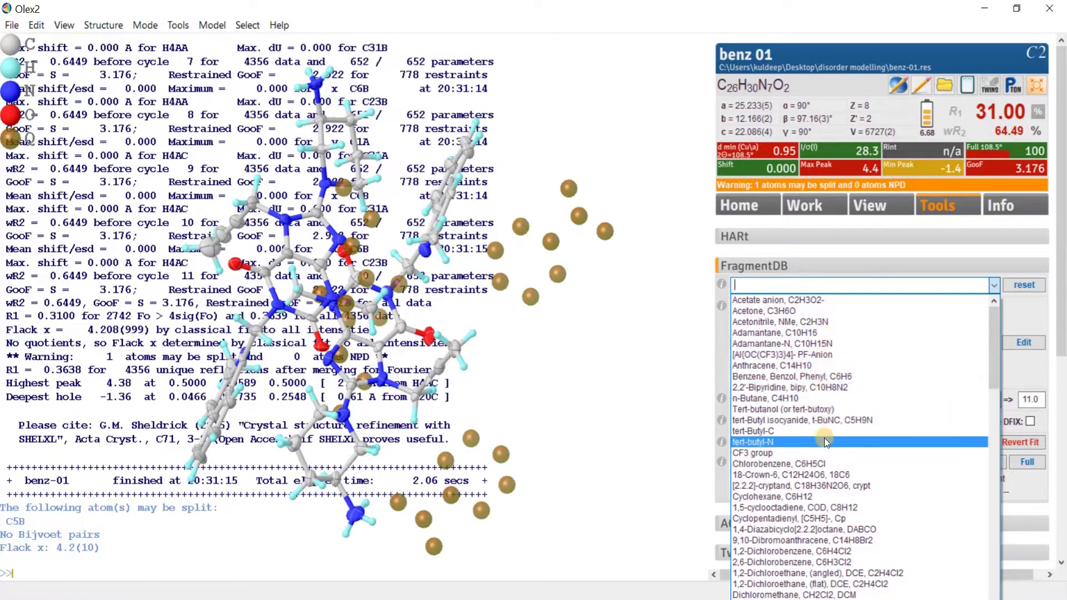
{"action": "left_click", "coordinate": [1026, 312]}
{"action": "mouse_move", "coordinate": [623, 349]}
{"action": "left_mouse_down"}
{"action": "mouse_move", "coordinate": [609, 346]}
{"action": "mouse_move", "coordinate": [624, 340]}
{"action": "mouse_move", "coordinate": [628, 367]}
{"action": "left_mouse_up"}
{"action": "left_click", "coordinate": [811, 207]}
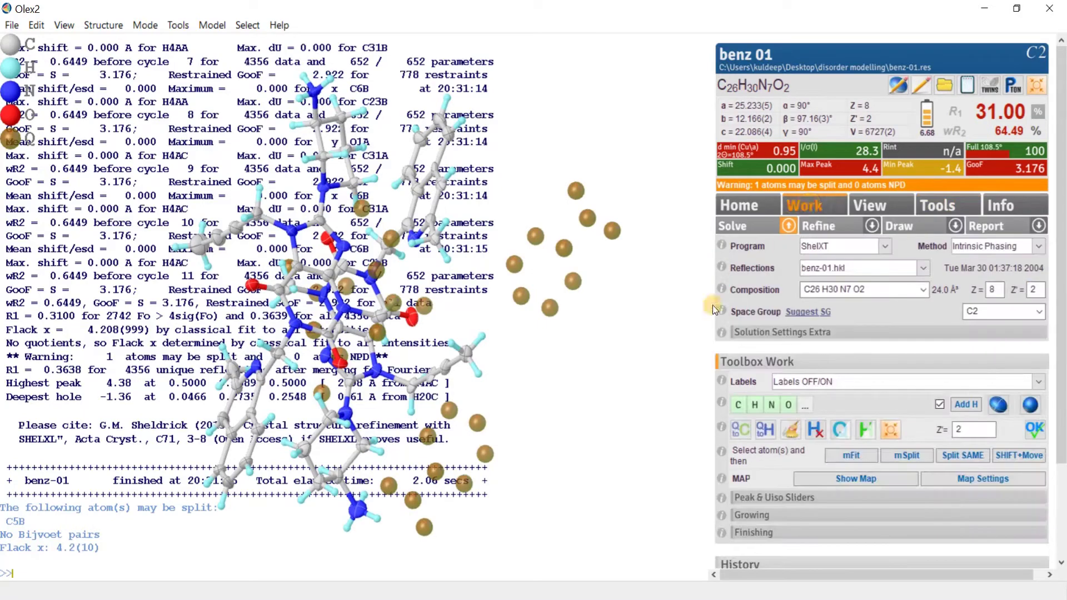
Step: Assign carbon to the seven Q peaks forming the isolated six-membered ring and the atom attached to it
{"action": "mouse_move", "coordinate": [621, 288]}
{"action": "left_mouse_down"}
{"action": "mouse_move", "coordinate": [625, 308]}
{"action": "mouse_move", "coordinate": [623, 282]}
{"action": "left_mouse_up"}
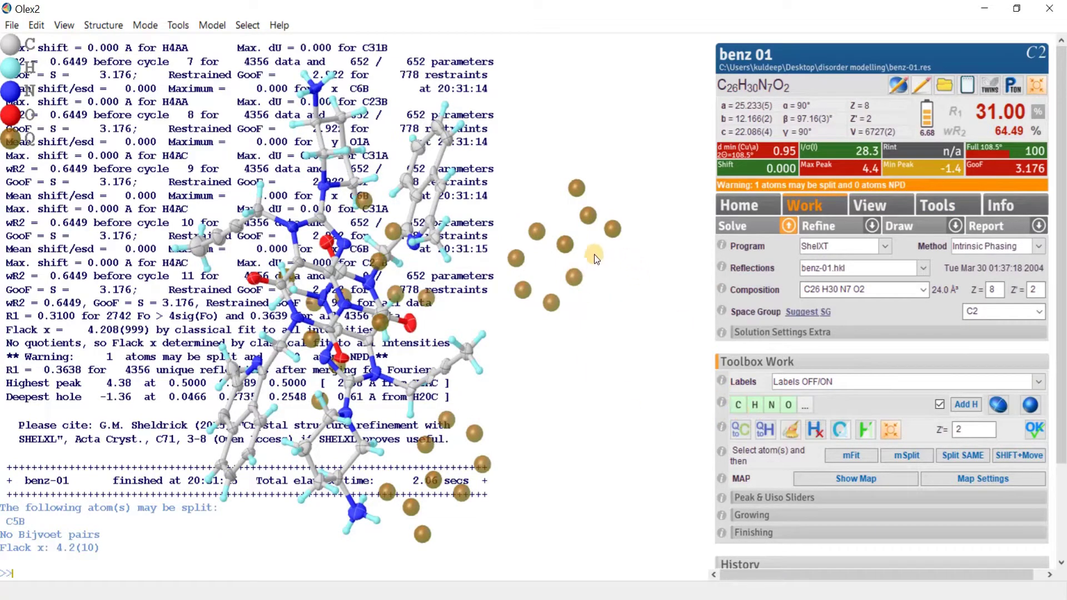
{"action": "left_click_drag", "start_coordinate": [559, 237], "coordinate": [601, 321]}
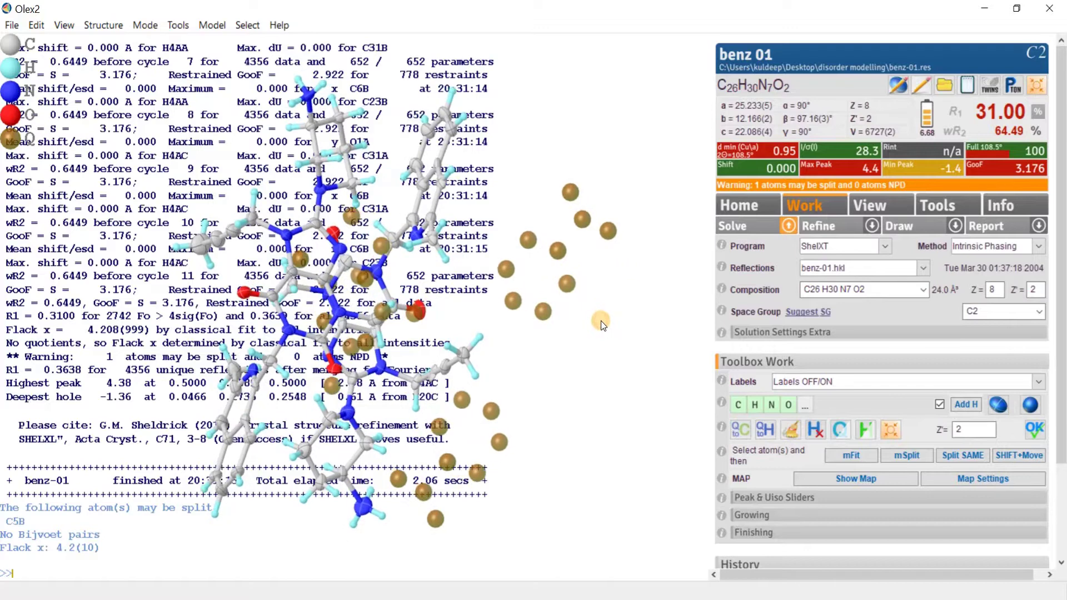
{"action": "left_click", "coordinate": [743, 410]}
{"action": "left_click", "coordinate": [583, 223]}
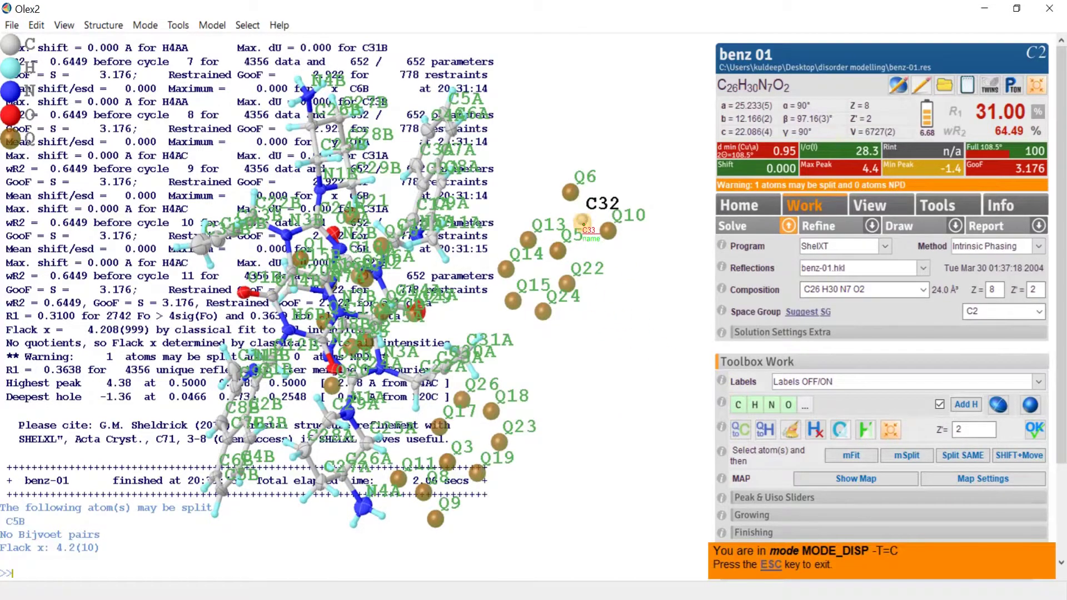
{"action": "left_click", "coordinate": [557, 251]}
{"action": "left_click", "coordinate": [528, 241]}
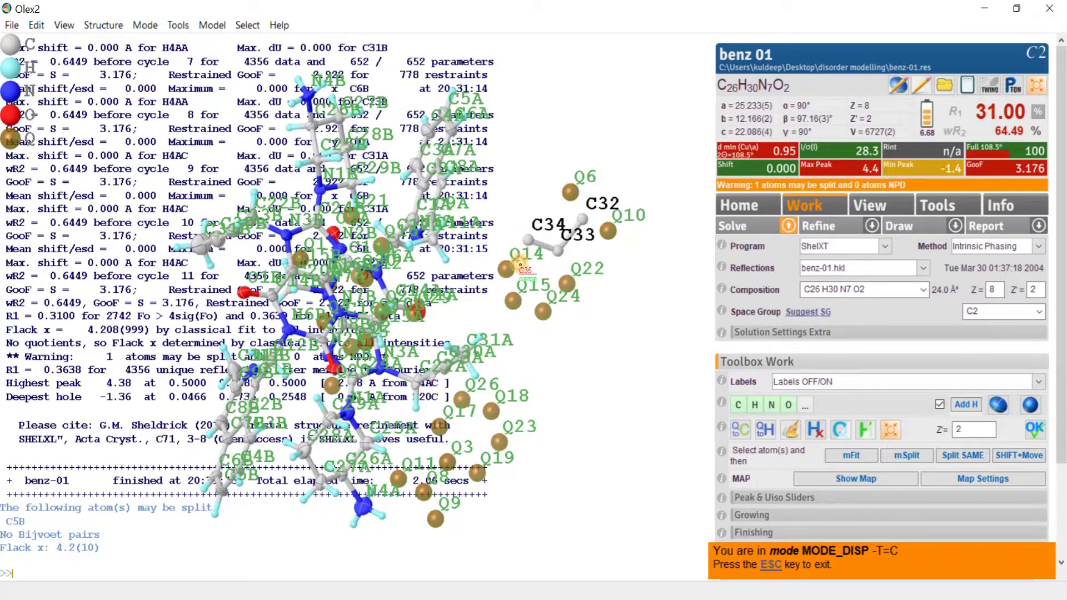
{"action": "left_click", "coordinate": [517, 267]}
{"action": "left_click", "coordinate": [513, 300]}
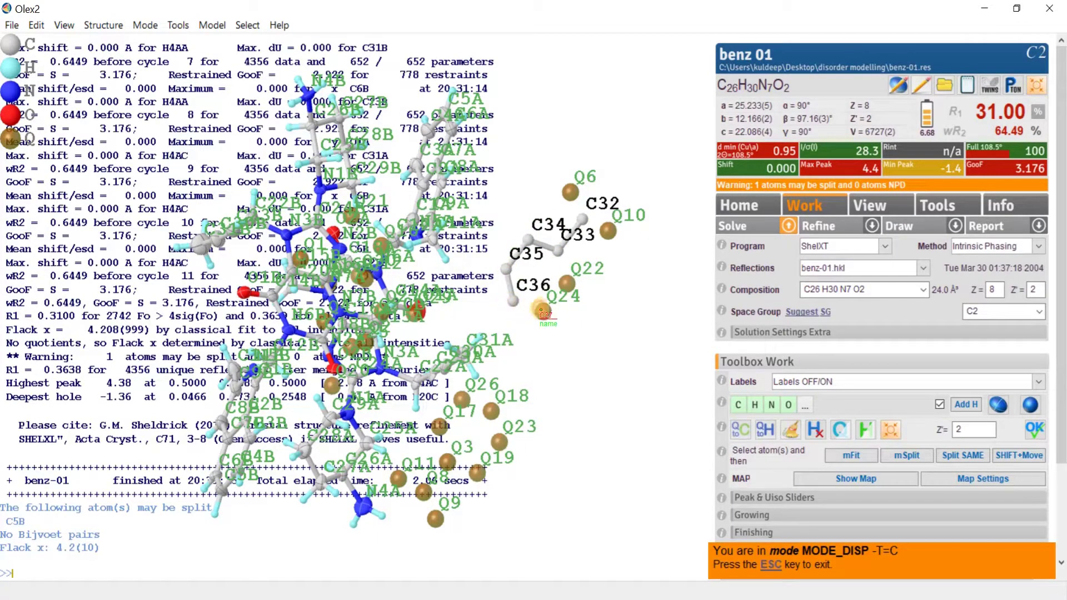
{"action": "left_click", "coordinate": [541, 310]}
{"action": "left_click", "coordinate": [567, 287]}
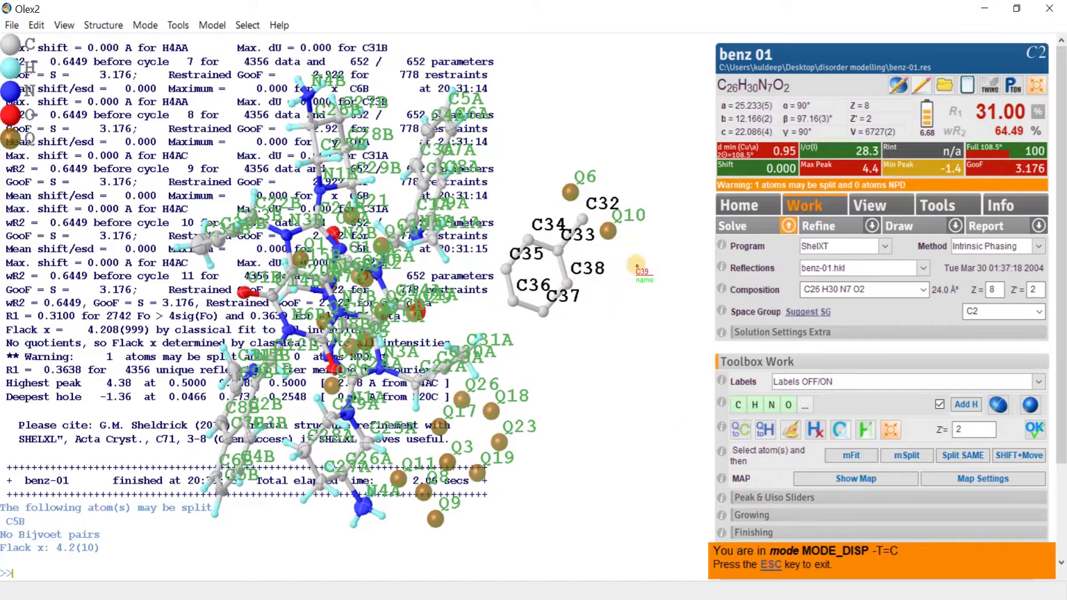
Step: Assign oxygen to peaks Q10 and Q6 on the ring's side carbon, completing the carboxylate group, and leave naming mode
{"action": "key", "text": "o"}
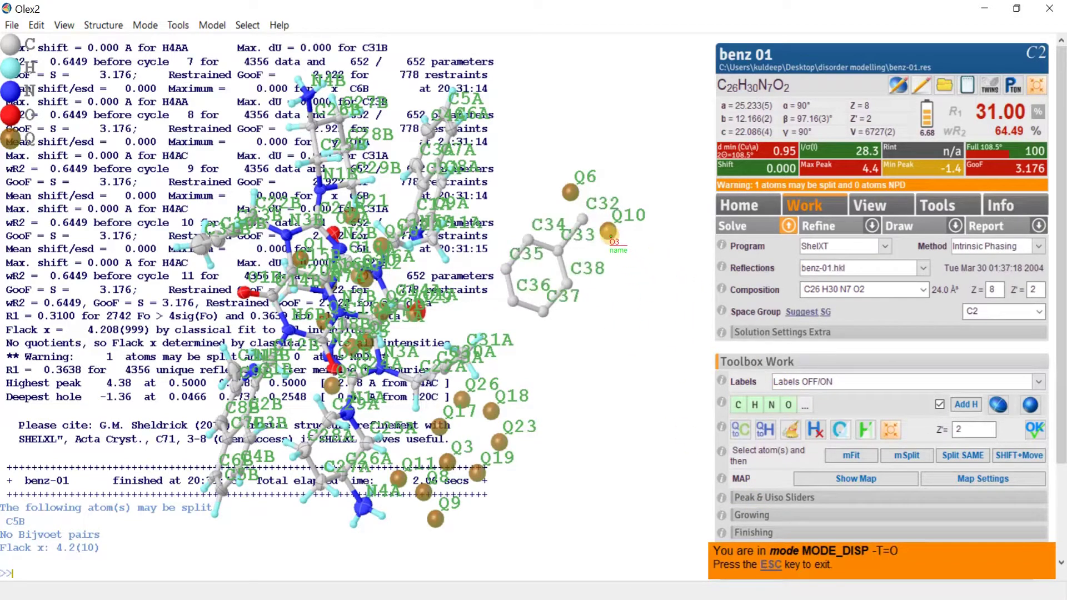
{"action": "left_click", "coordinate": [608, 230]}
{"action": "left_click", "coordinate": [570, 190]}
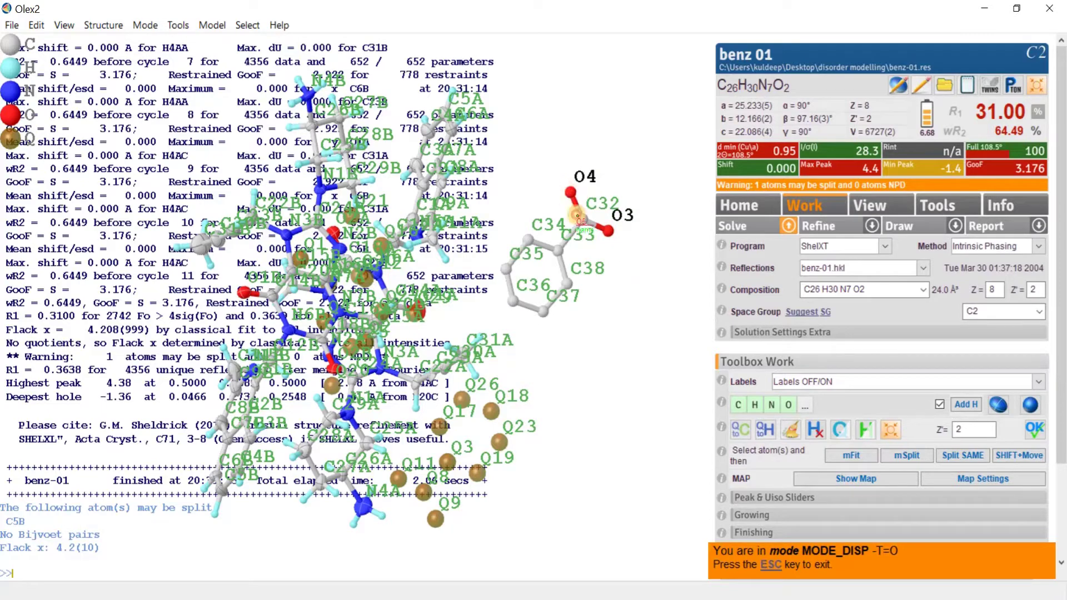
{"action": "left_click_drag", "start_coordinate": [630, 314], "coordinate": [598, 330]}
{"action": "left_click", "coordinate": [769, 565]}
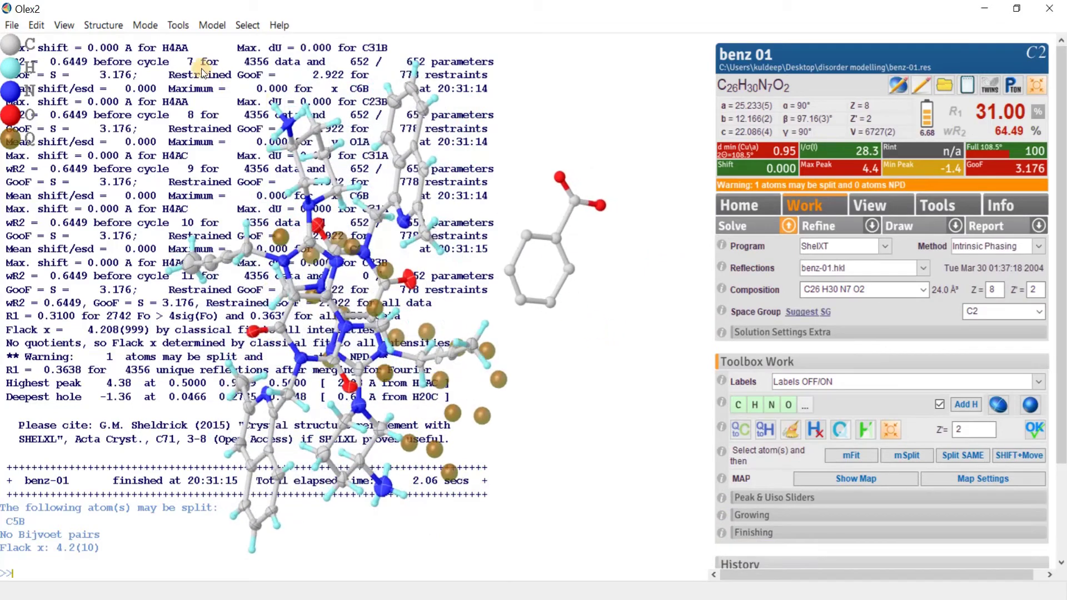
Step: Renumber the benzoate carbons sequentially from 1, naming them C1 to C6 around the ring and C7 for the carboxylate carbon
{"action": "left_click", "coordinate": [145, 25]}
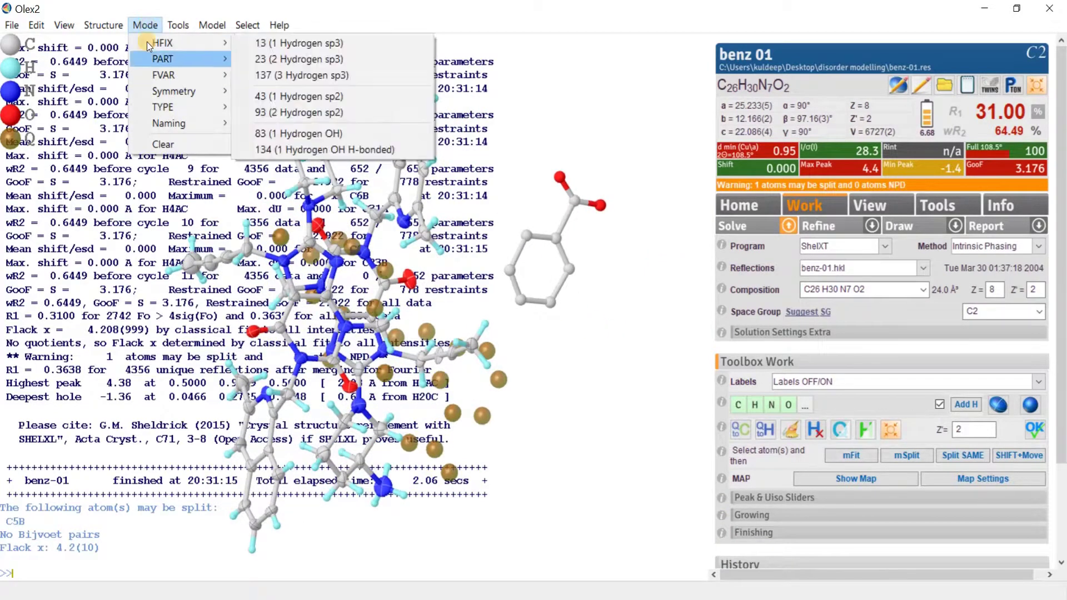
{"action": "mouse_move", "coordinate": [180, 113]}
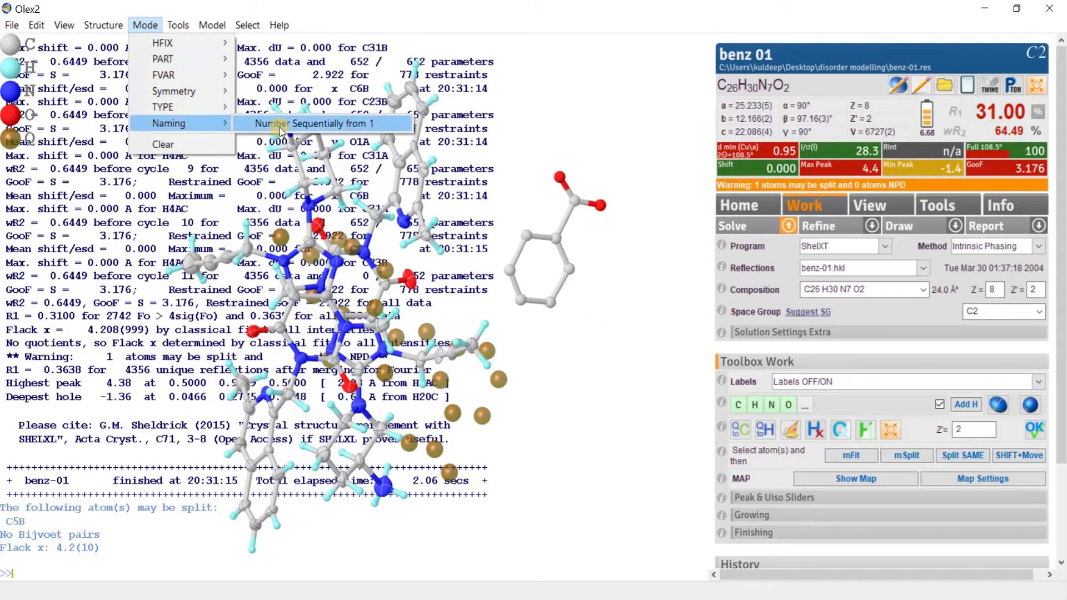
{"action": "left_click", "coordinate": [310, 124]}
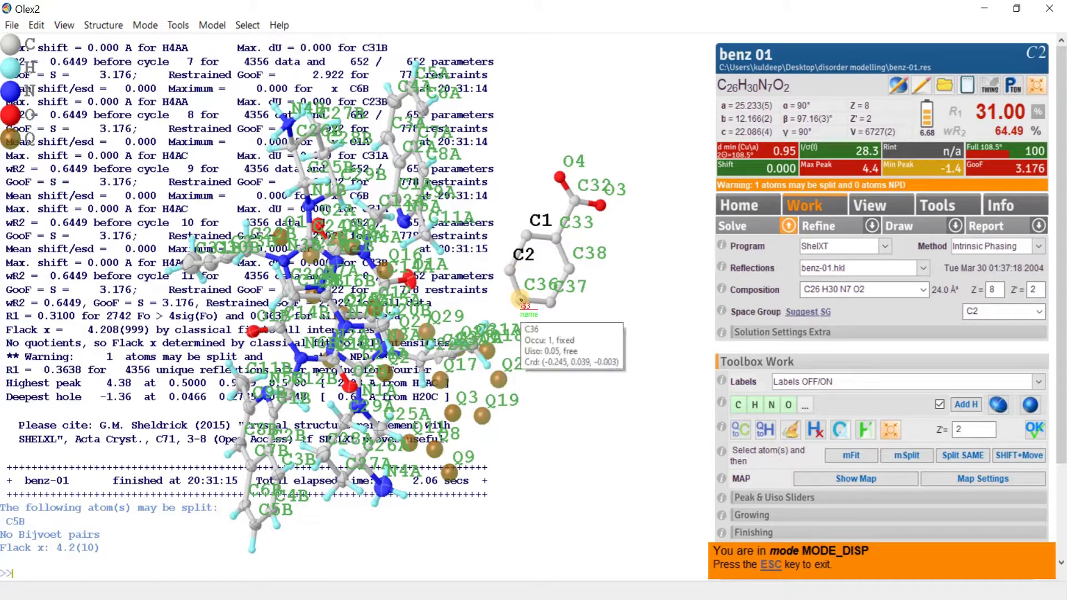
{"action": "left_click", "coordinate": [520, 300]}
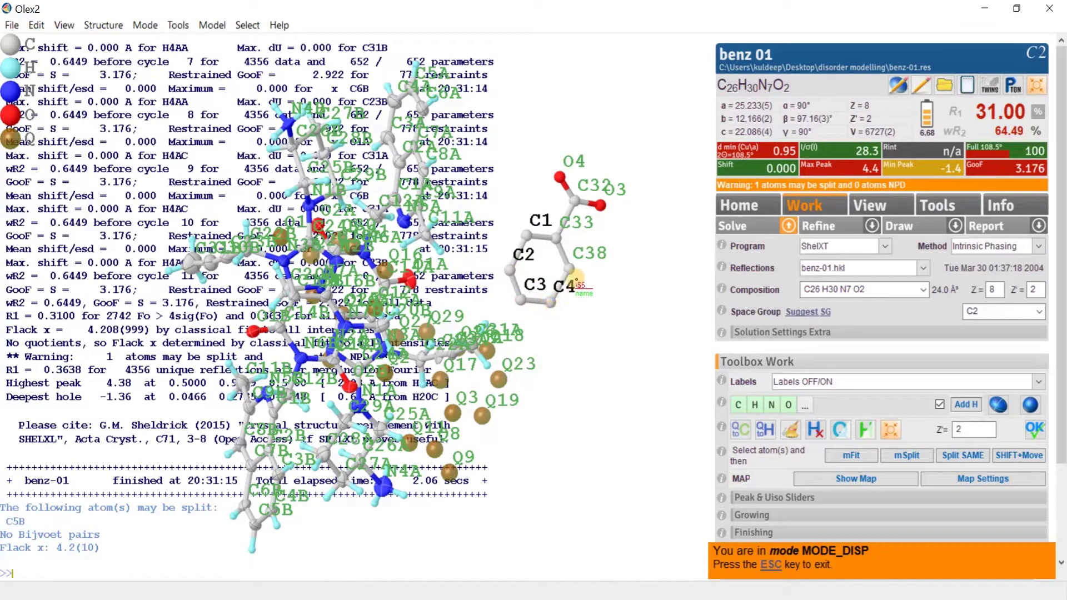
{"action": "left_click", "coordinate": [570, 267]}
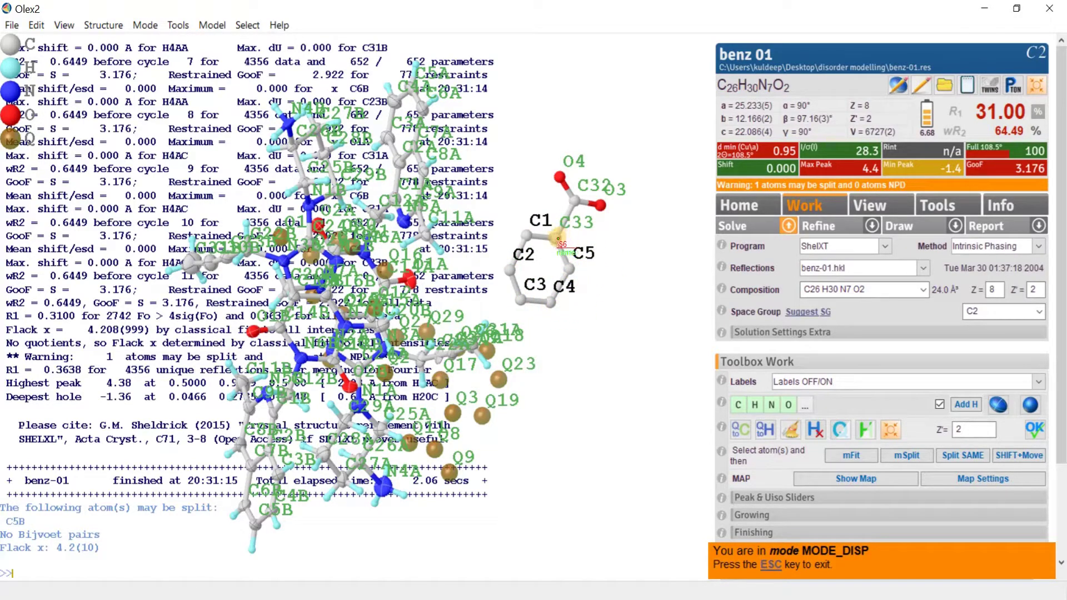
{"action": "left_click", "coordinate": [557, 239]}
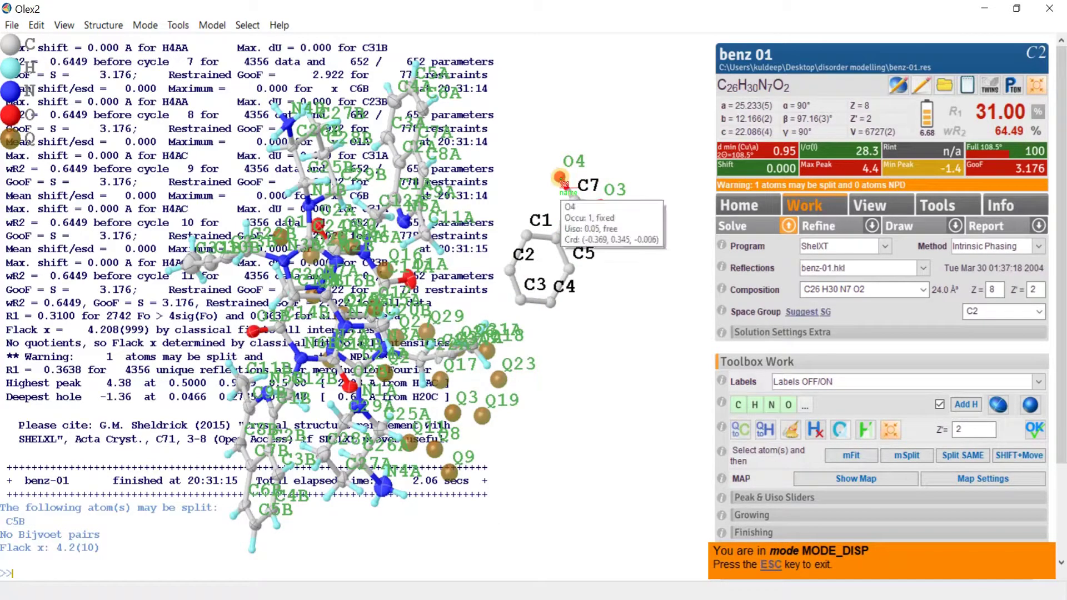
{"action": "left_click", "coordinate": [771, 564]}
Step: Restart sequential numbering from 1 and rename the two carboxylate oxygens as O1 and O2
{"action": "left_click", "coordinate": [134, 27]}
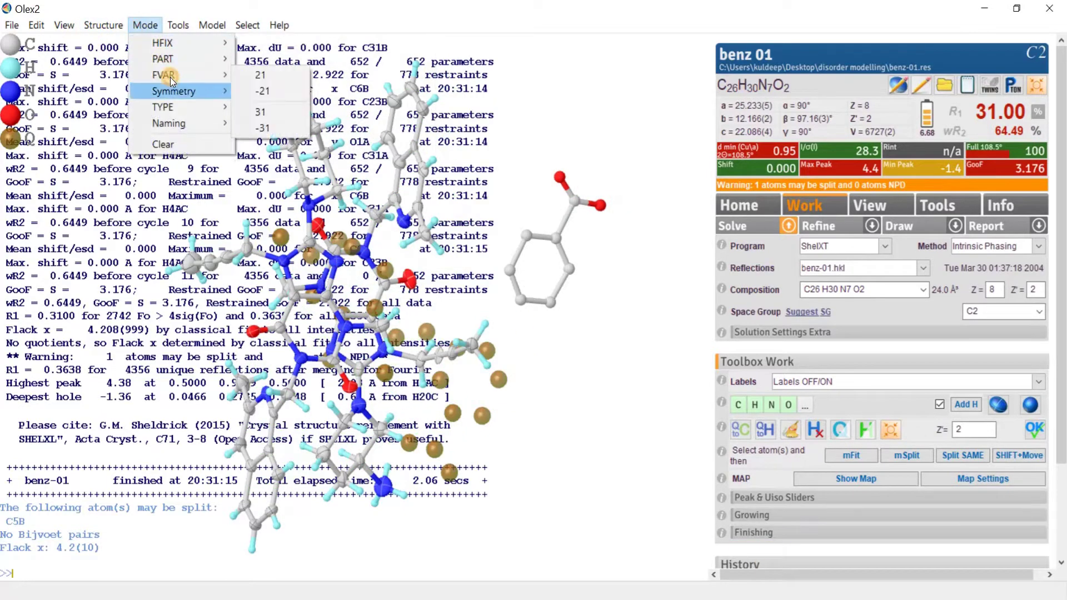
{"action": "mouse_move", "coordinate": [195, 122]}
{"action": "left_click", "coordinate": [279, 123]}
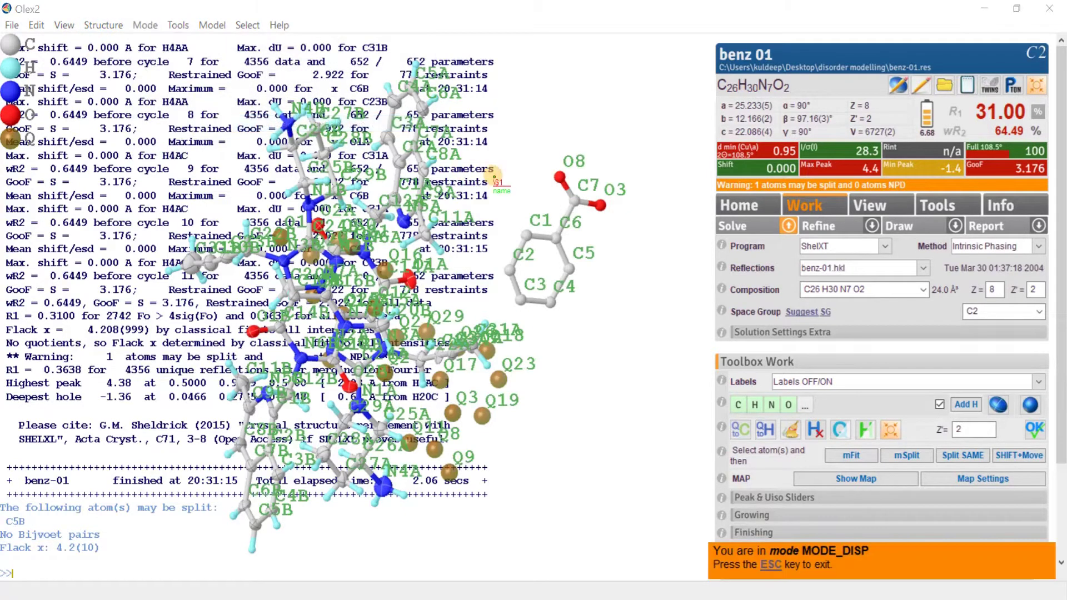
{"action": "left_click", "coordinate": [560, 180]}
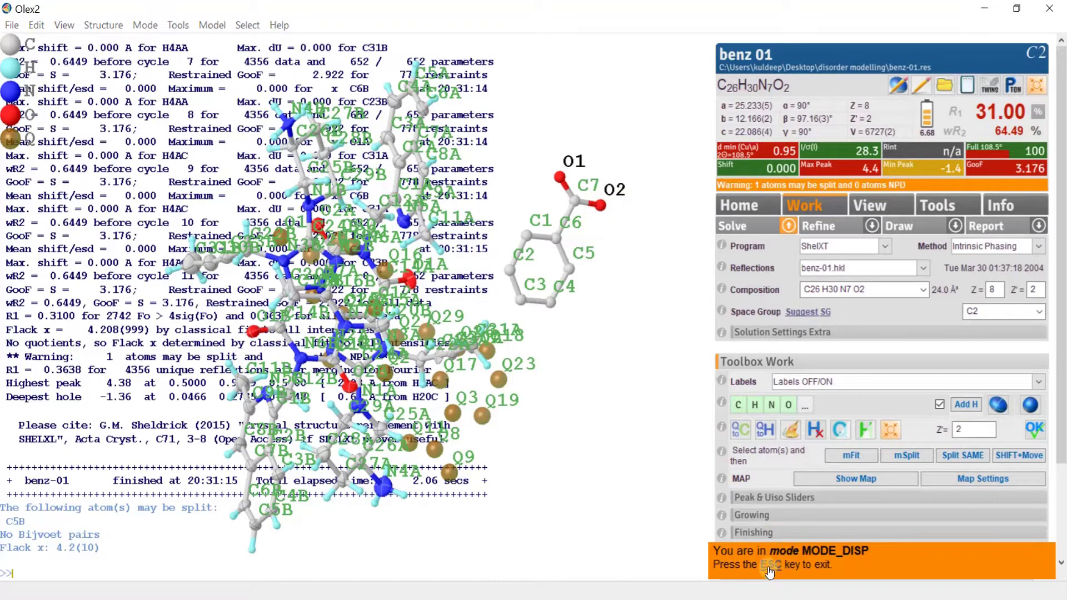
{"action": "key", "text": "Escape"}
{"action": "left_click_drag", "start_coordinate": [645, 468], "coordinate": [612, 418]}
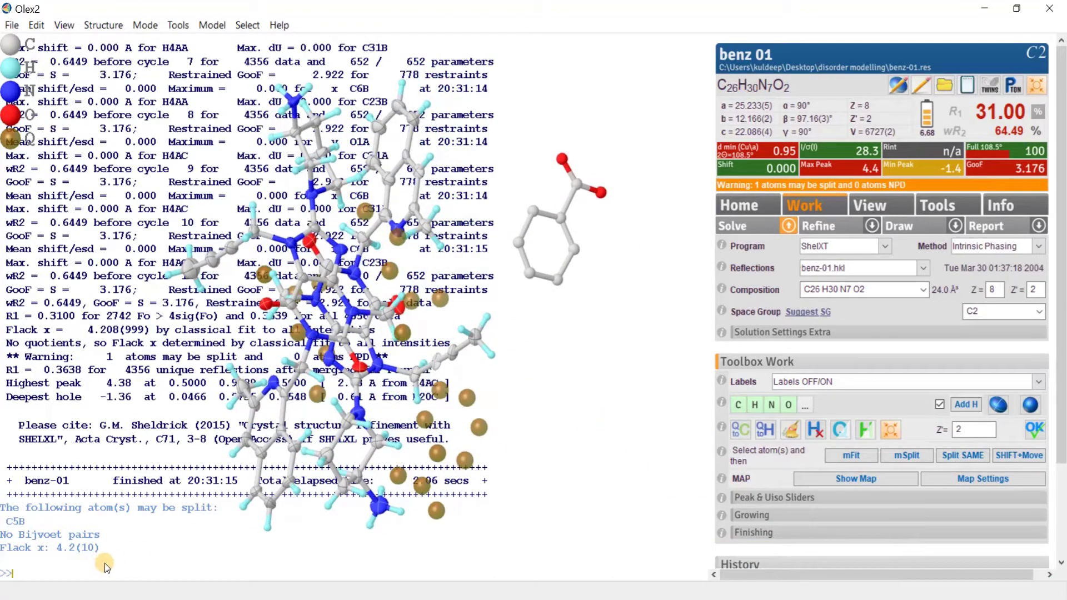
Step: Sort the atom list with the sort command and open the structure's instruction file with edit
{"action": "type", "text": "sort"}
{"action": "key", "text": "Return"}
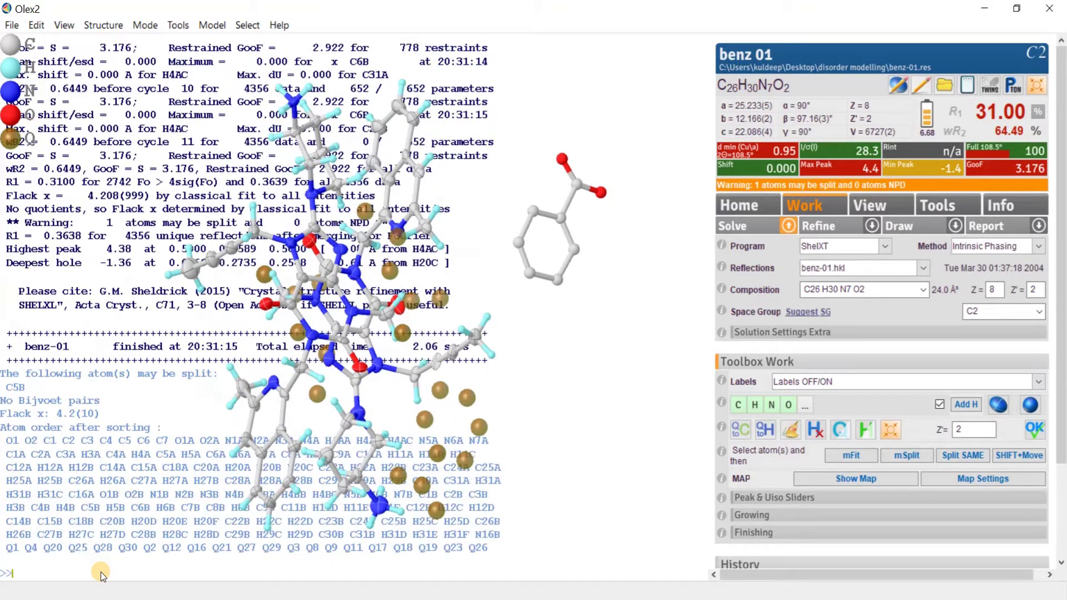
{"action": "type", "text": "edit"}
{"action": "key", "text": "Return"}
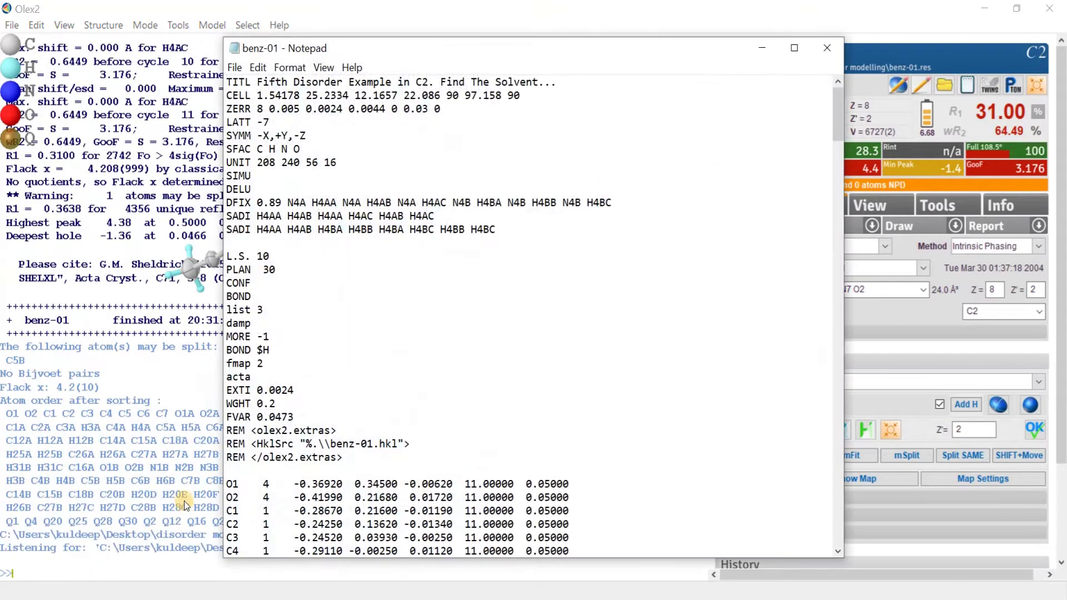
Step: Review the benzoate atom entries O1, O2 and C1 to C7 in the instruction file and close it
{"action": "scroll", "coordinate": [467, 398], "scroll_direction": "down", "scroll_amount": 6}
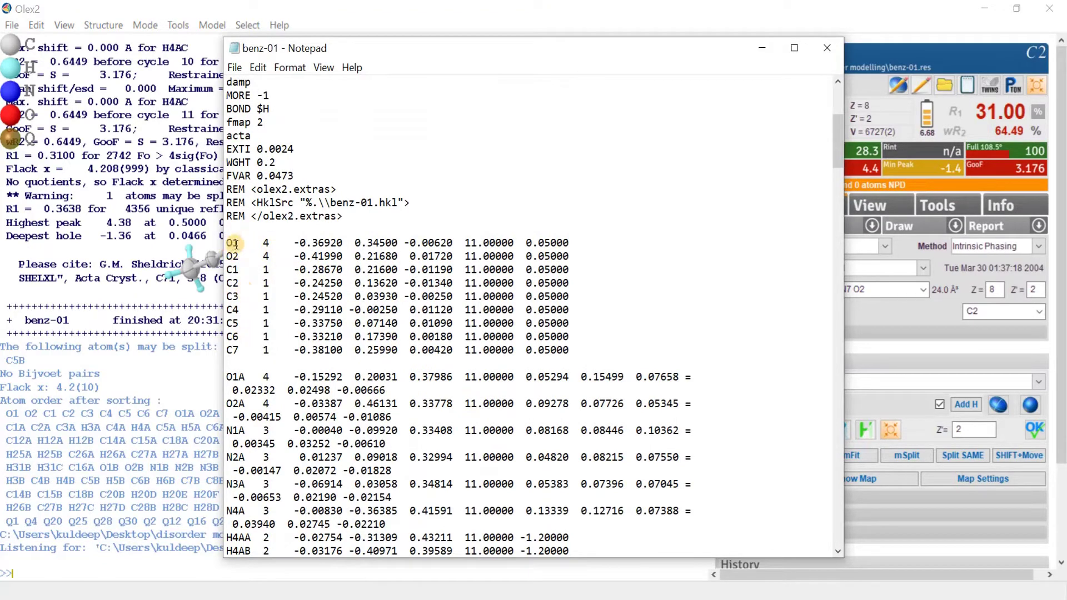
{"action": "left_click_drag", "start_coordinate": [229, 243], "coordinate": [586, 342]}
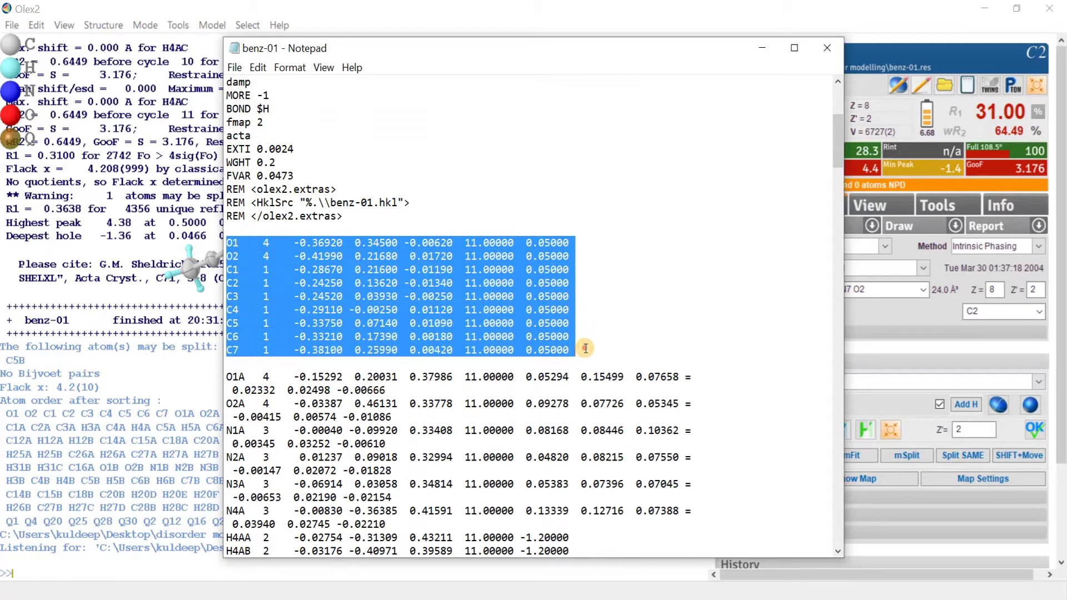
{"action": "left_click", "coordinate": [597, 337]}
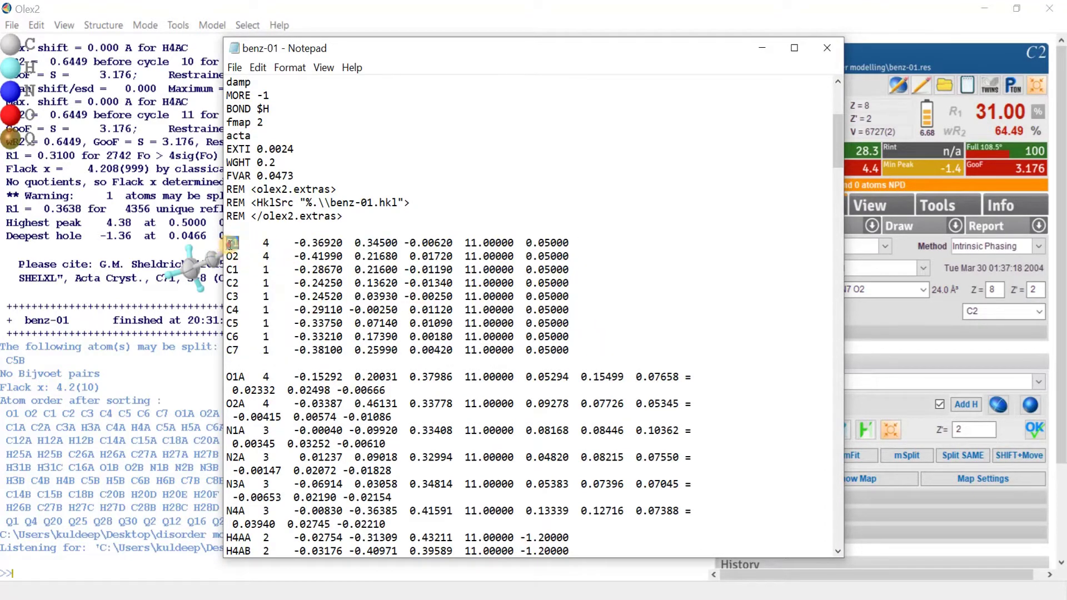
{"action": "left_click_drag", "start_coordinate": [228, 243], "coordinate": [569, 363]}
{"action": "left_click", "coordinate": [640, 295]}
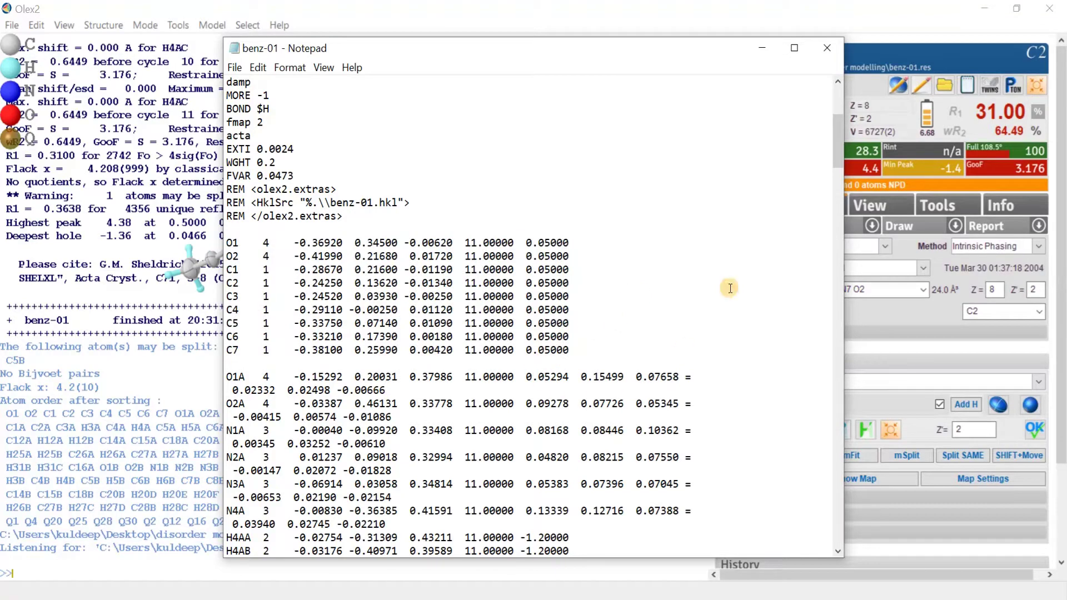
{"action": "left_click", "coordinate": [827, 51]}
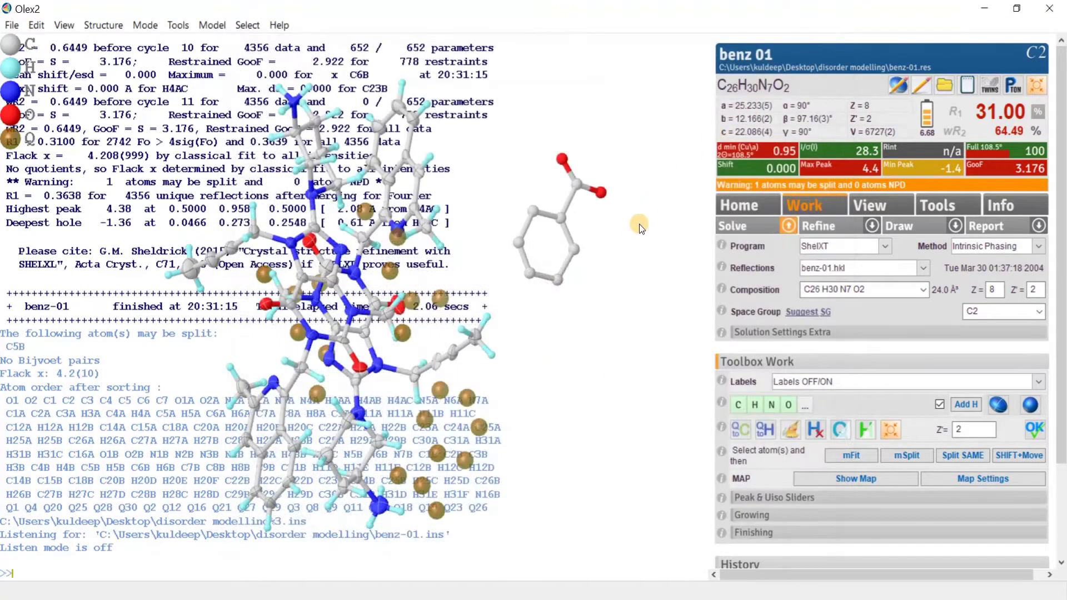
Step: Refine the structure three times in a row with ShelXL least squares, using 10 cycles and 30 peaks
{"action": "left_click_drag", "start_coordinate": [605, 264], "coordinate": [617, 328]}
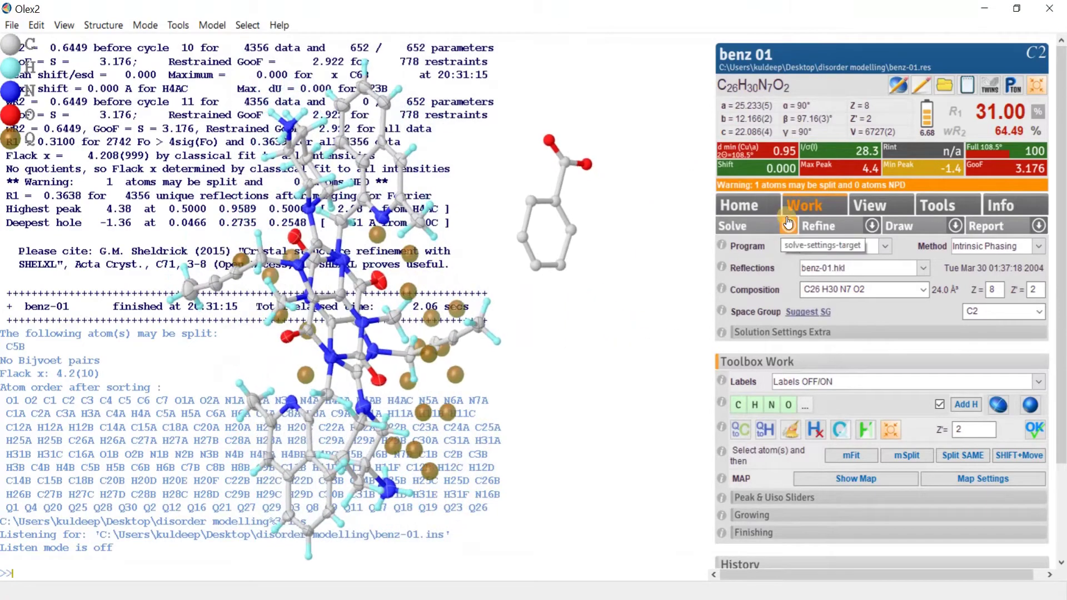
{"action": "left_click", "coordinate": [873, 226]}
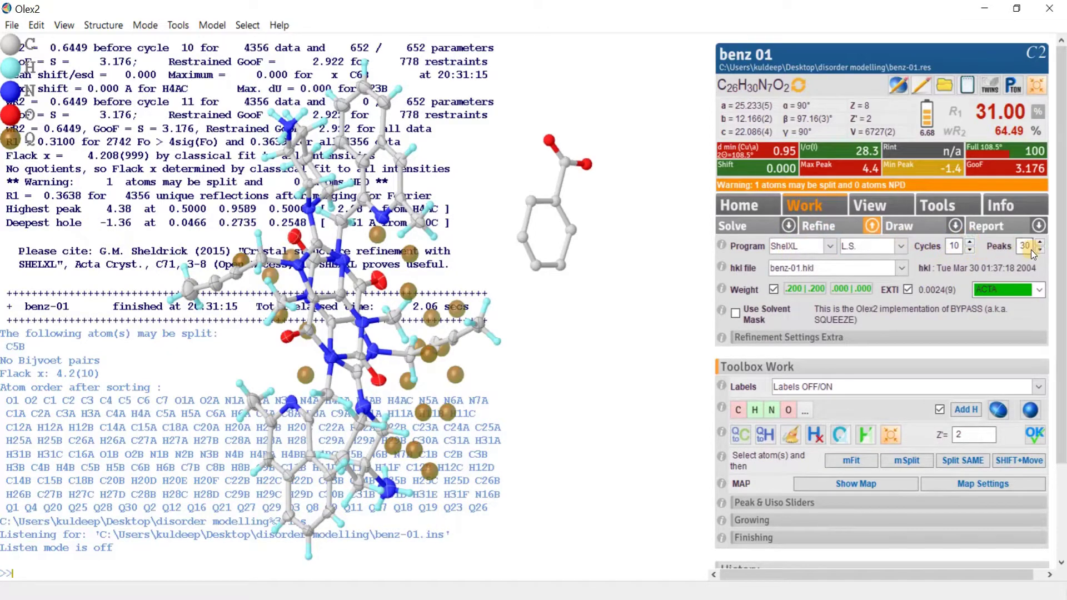
{"action": "left_click", "coordinate": [824, 226]}
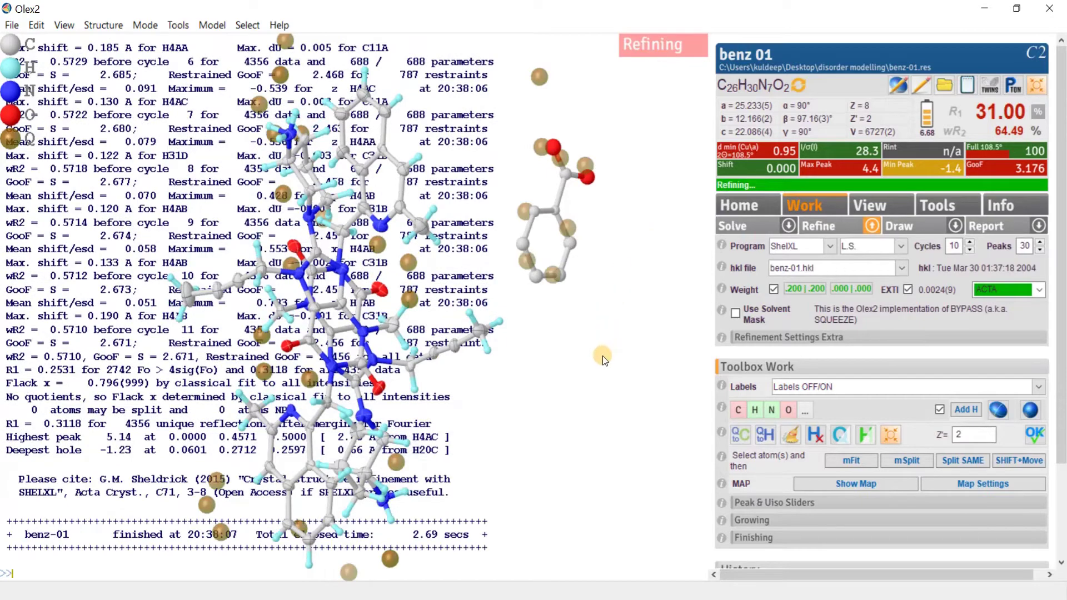
{"action": "left_click_drag", "start_coordinate": [579, 323], "coordinate": [614, 322]}
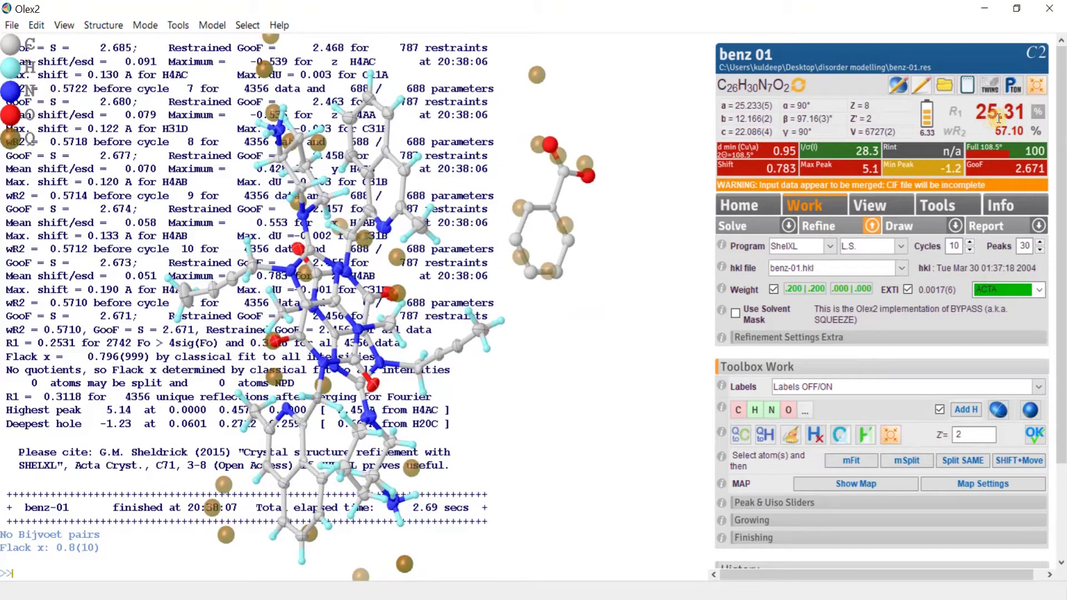
{"action": "left_click_drag", "start_coordinate": [677, 212], "coordinate": [608, 195]}
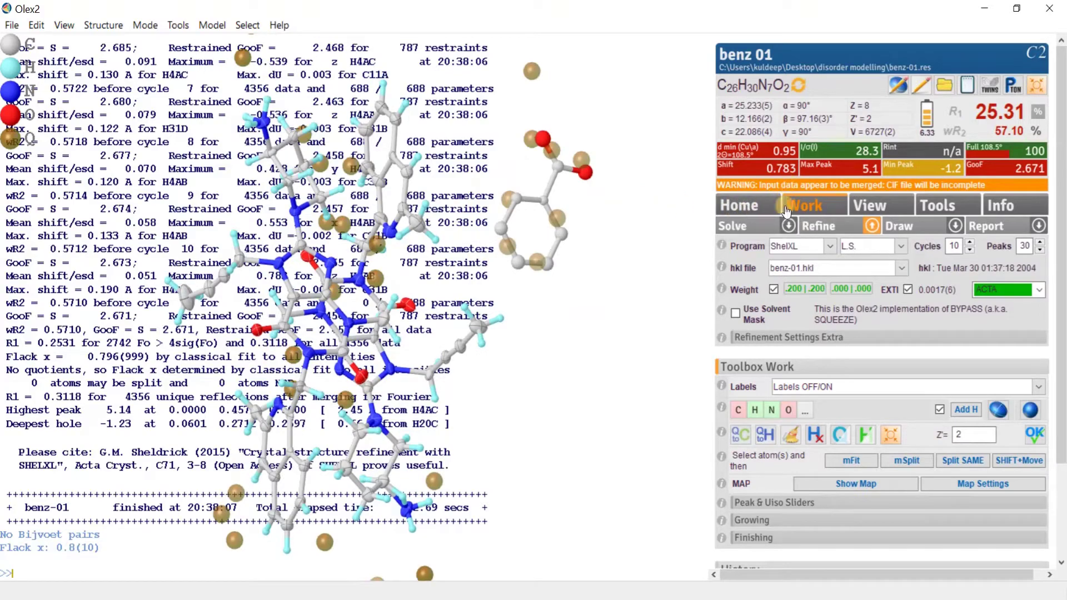
{"action": "left_click", "coordinate": [817, 227]}
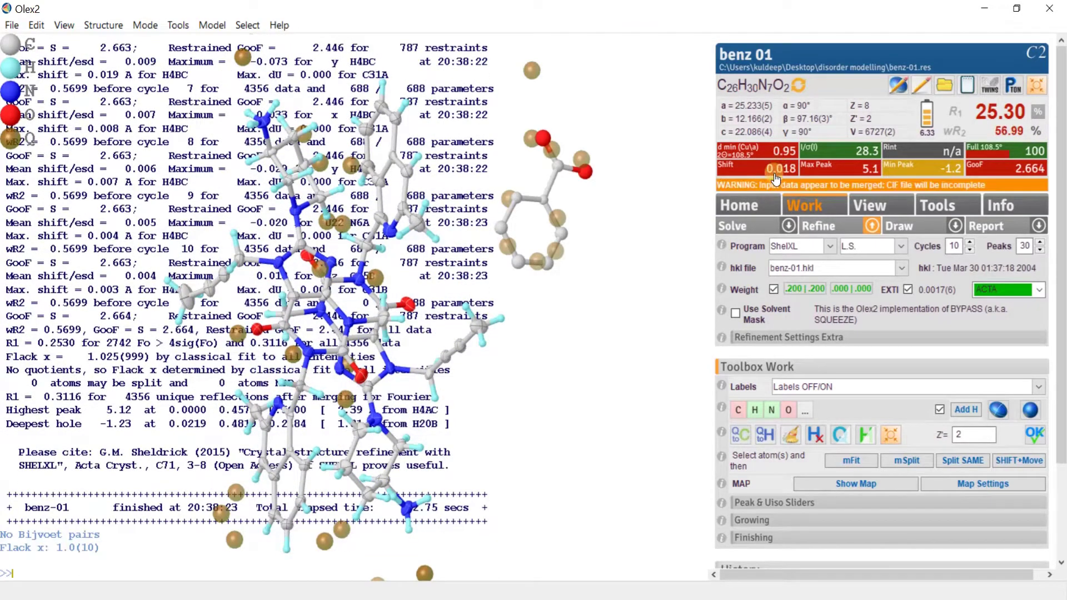
{"action": "left_click", "coordinate": [821, 227]}
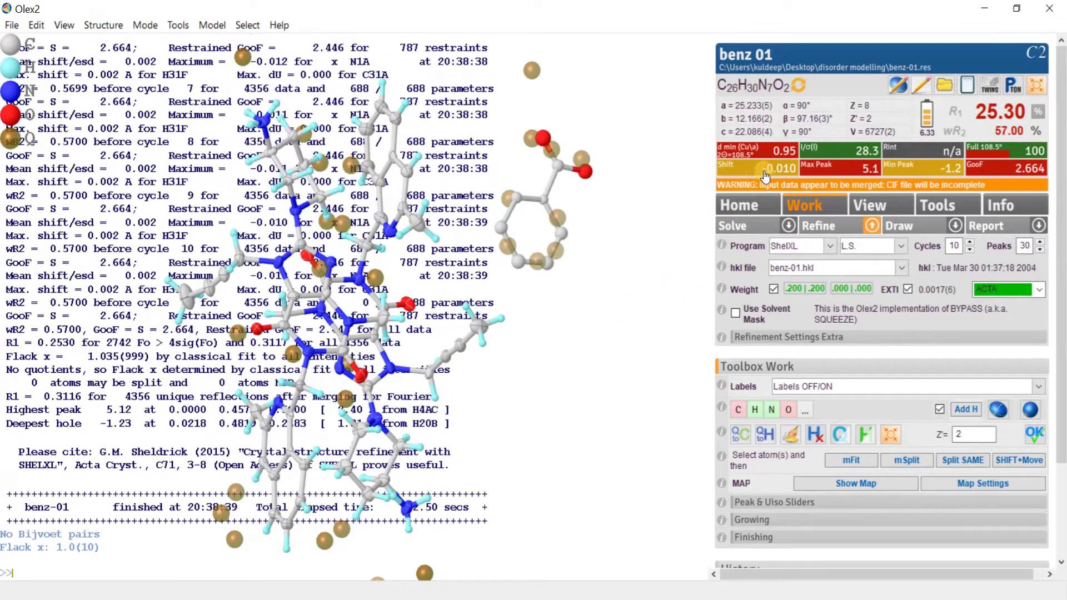
Step: Examine the residual Q peaks around the main molecules and the benzoate, with their bonds shown, and hide the peaks
{"action": "left_click_drag", "start_coordinate": [617, 256], "coordinate": [588, 251]}
{"action": "left_click_drag", "start_coordinate": [585, 360], "coordinate": [621, 382]}
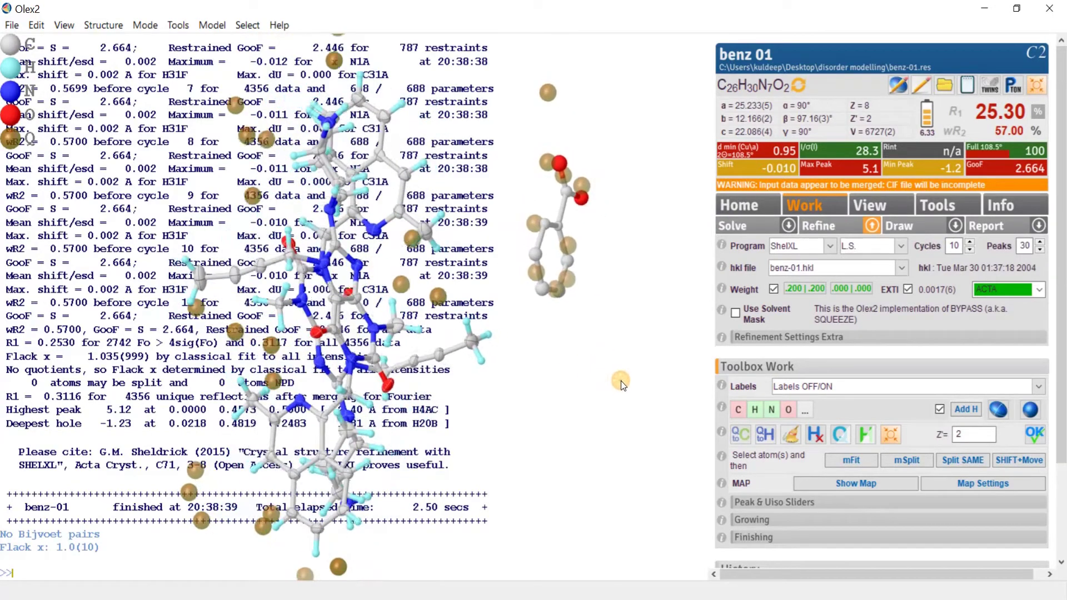
{"action": "left_click", "coordinate": [1031, 97]}
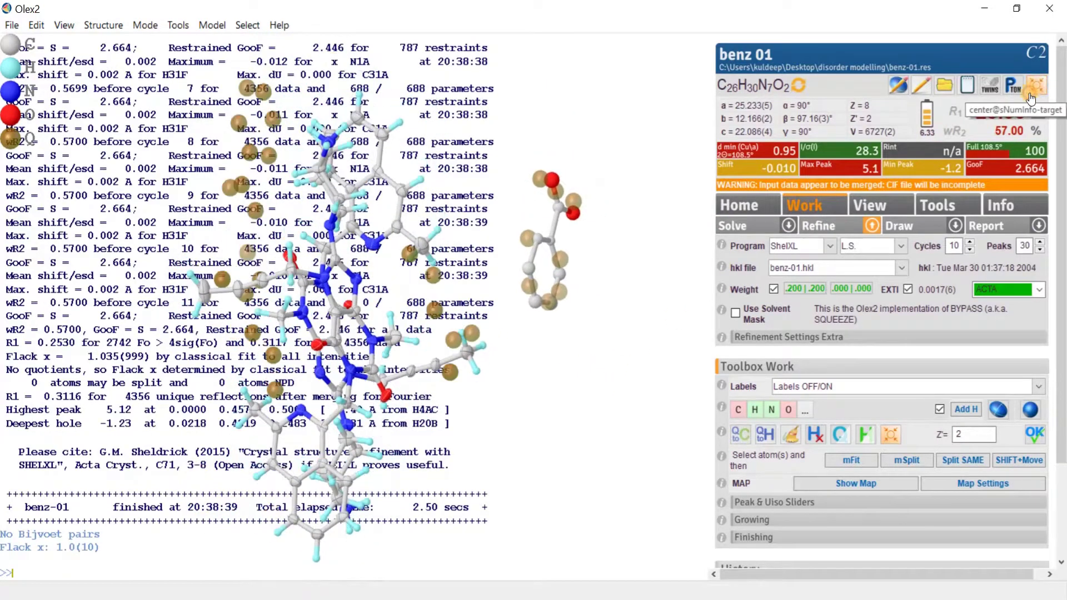
{"action": "left_click_drag", "start_coordinate": [494, 404], "coordinate": [619, 355]}
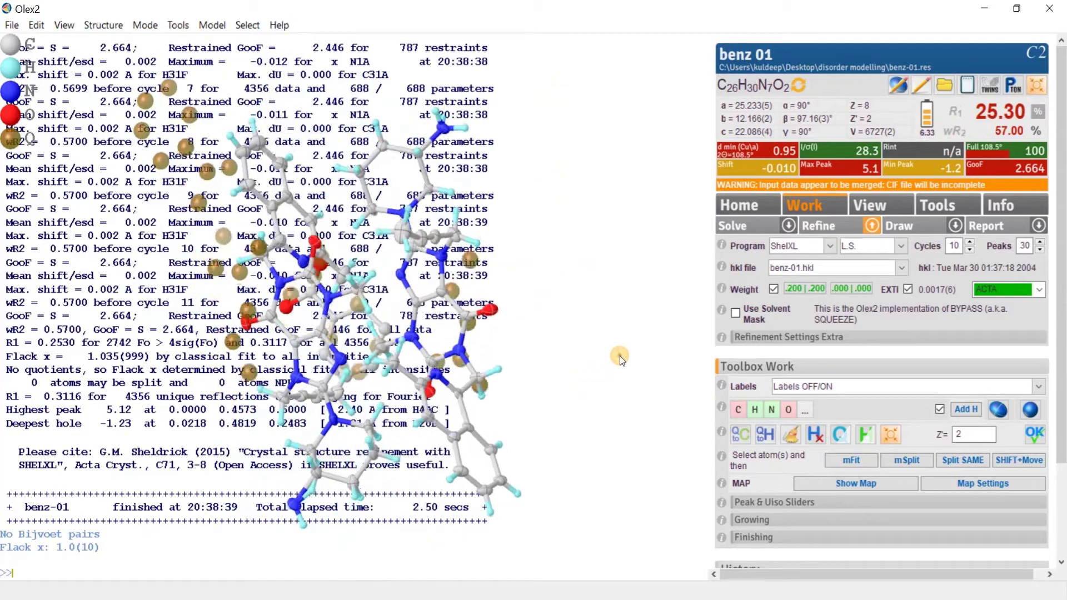
{"action": "left_click_drag", "start_coordinate": [221, 108], "coordinate": [578, 254]}
{"action": "left_click_drag", "start_coordinate": [512, 381], "coordinate": [480, 398]}
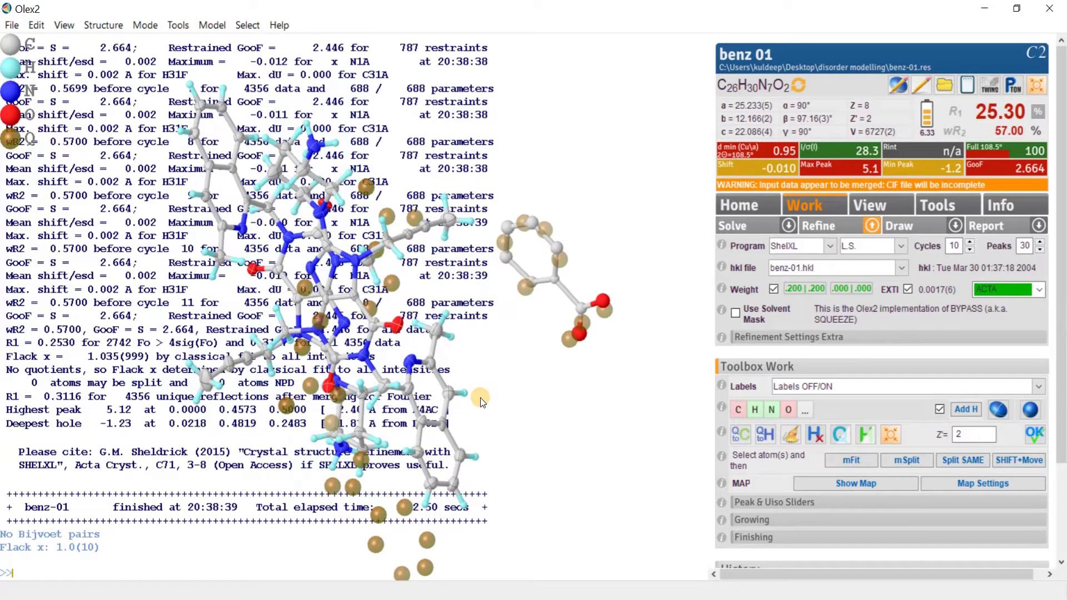
{"action": "key", "text": "ctrl+q"}
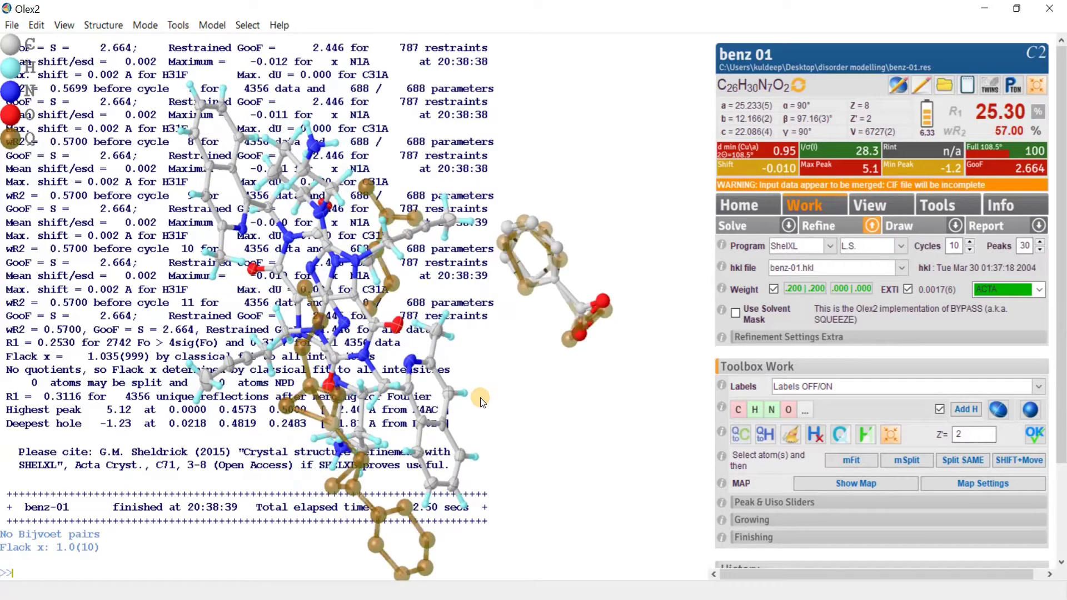
{"action": "key", "text": "ctrl+q"}
{"action": "left_click_drag", "start_coordinate": [486, 372], "coordinate": [559, 282]}
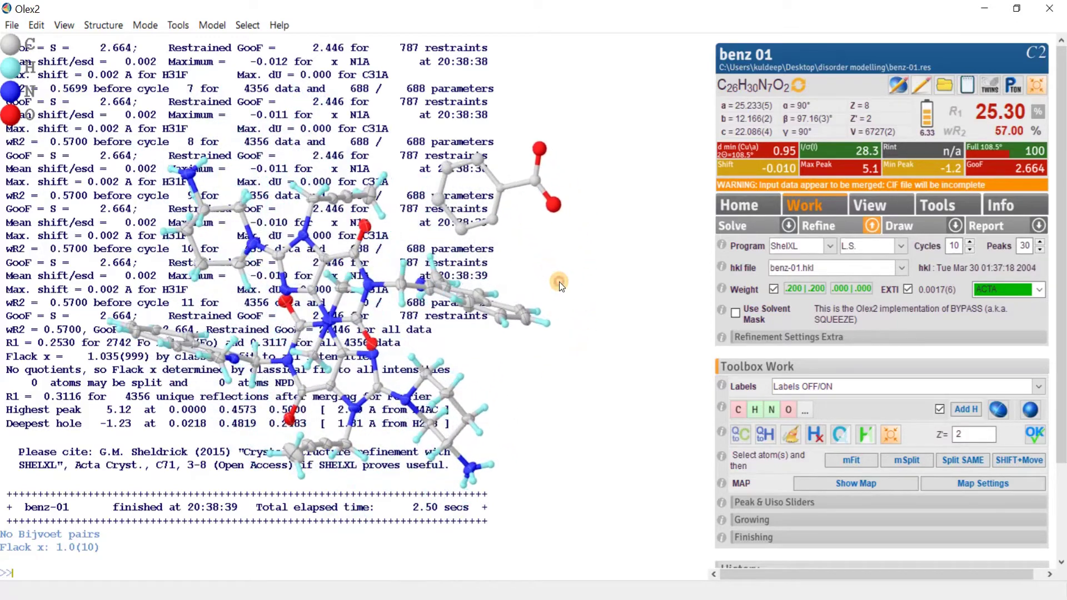
Step: Select the whole benzoate molecule and open FragmentDB's fragment editor, placed clear of the structure
{"action": "double_click", "coordinate": [538, 178]}
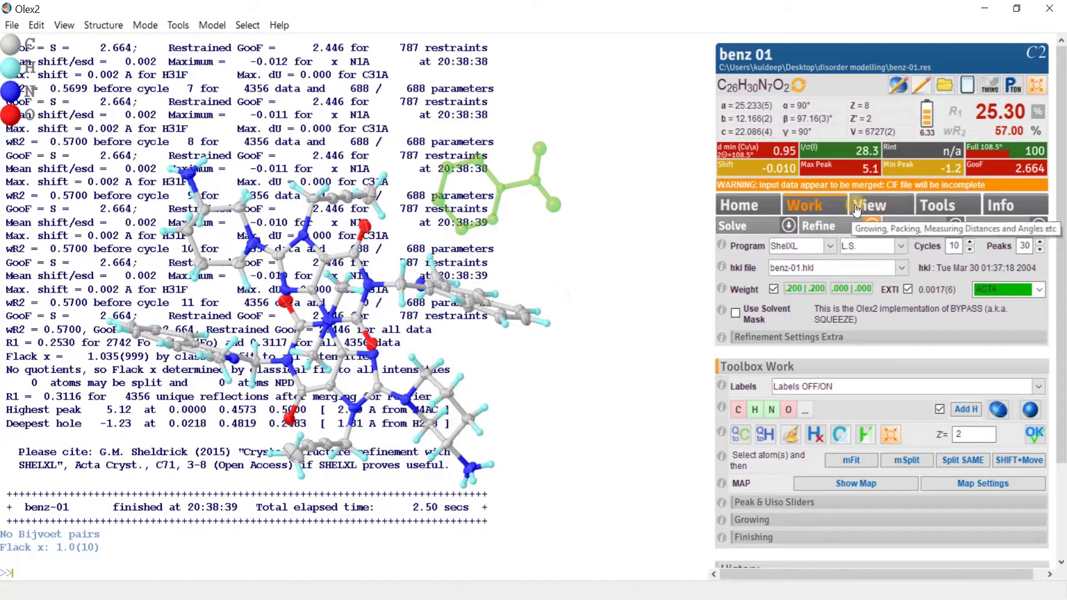
{"action": "left_click", "coordinate": [939, 209]}
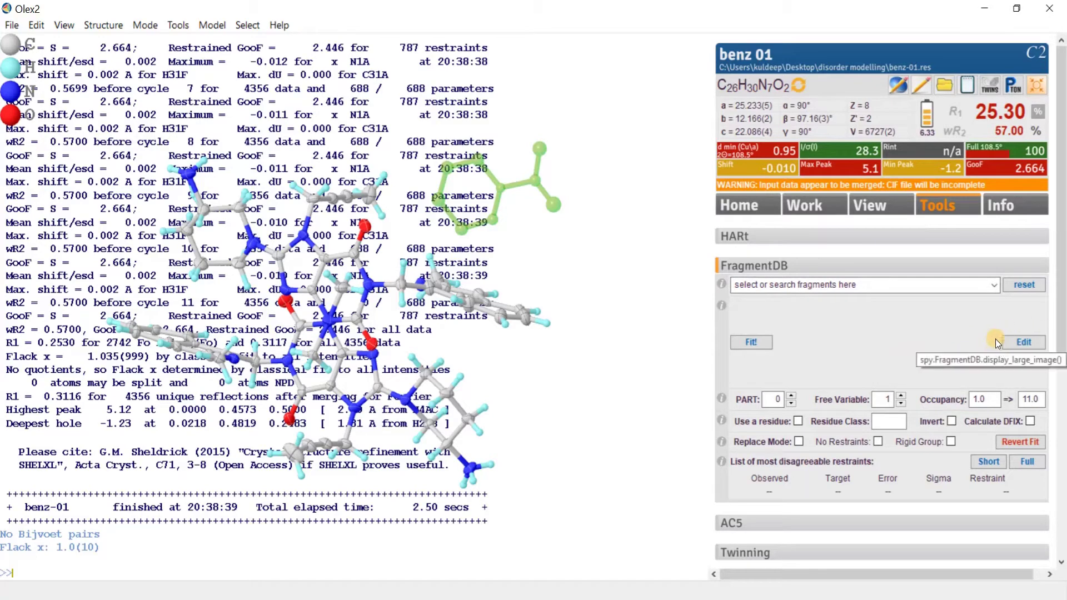
{"action": "left_click", "coordinate": [1026, 343]}
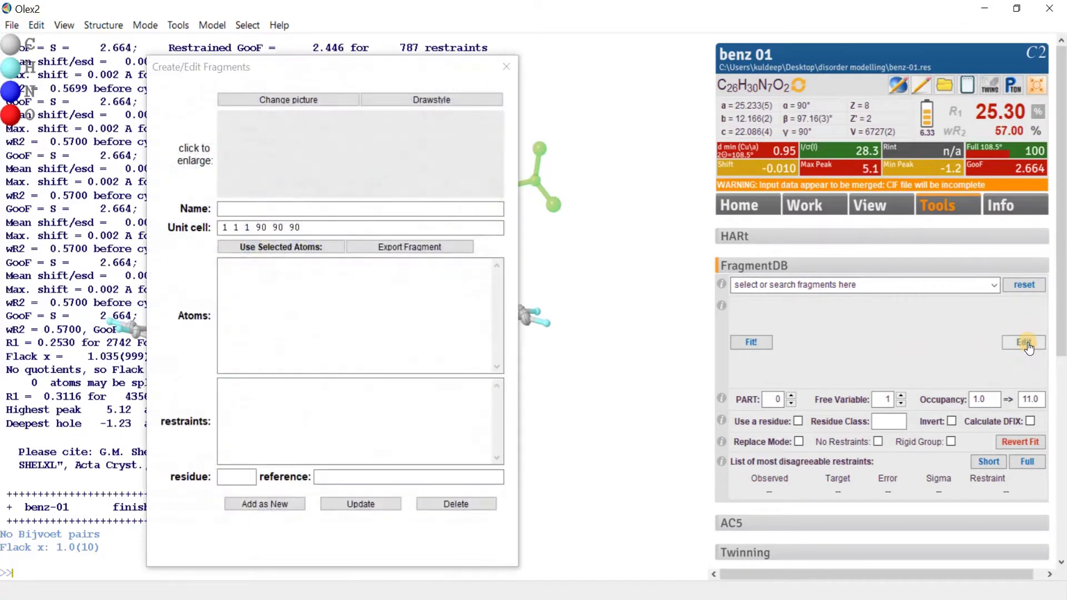
{"action": "left_click_drag", "start_coordinate": [285, 67], "coordinate": [785, 68]}
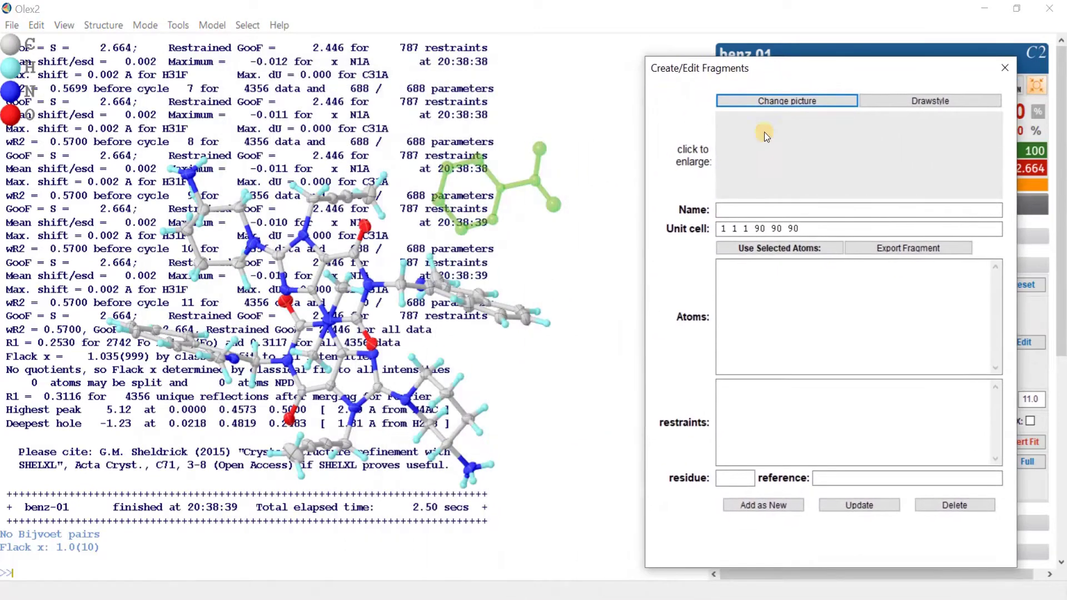
Step: Name the new fragment Benzoate and fill its atom list from the selected atoms
{"action": "left_click", "coordinate": [736, 210]}
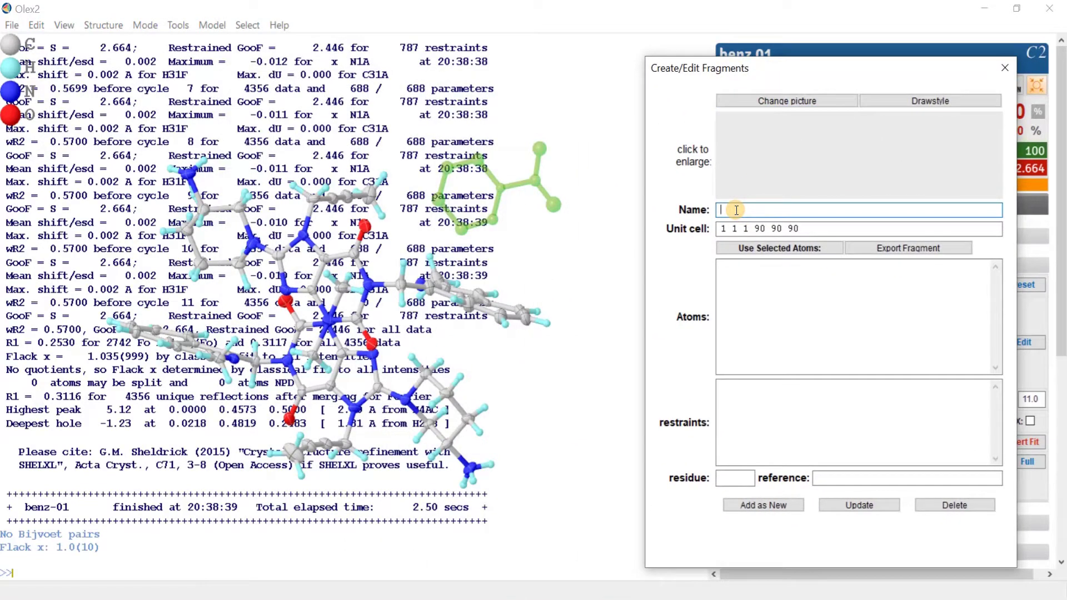
{"action": "type", "text": "Benzoate"}
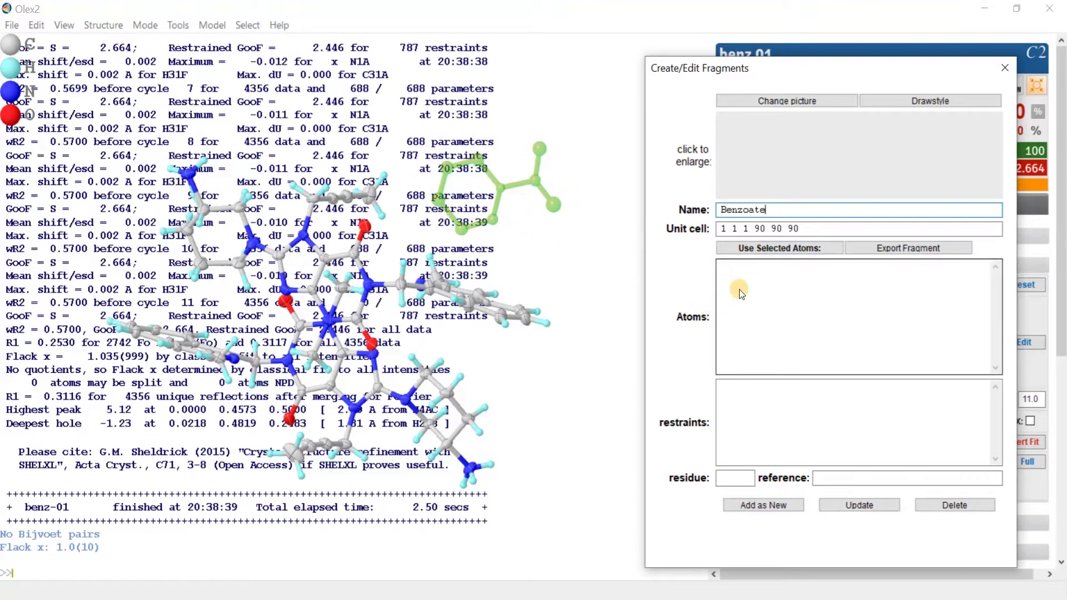
{"action": "left_click", "coordinate": [792, 252]}
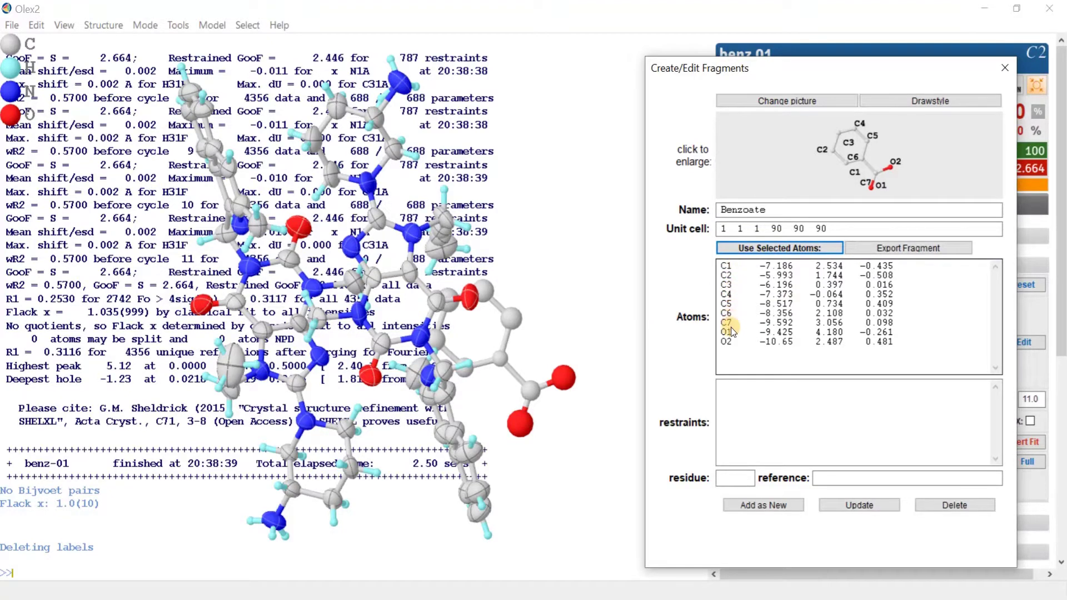
Step: Enter the fragment restraints RIGU C1 > O2 and FLAT C1 > O2
{"action": "left_click", "coordinate": [738, 397]}
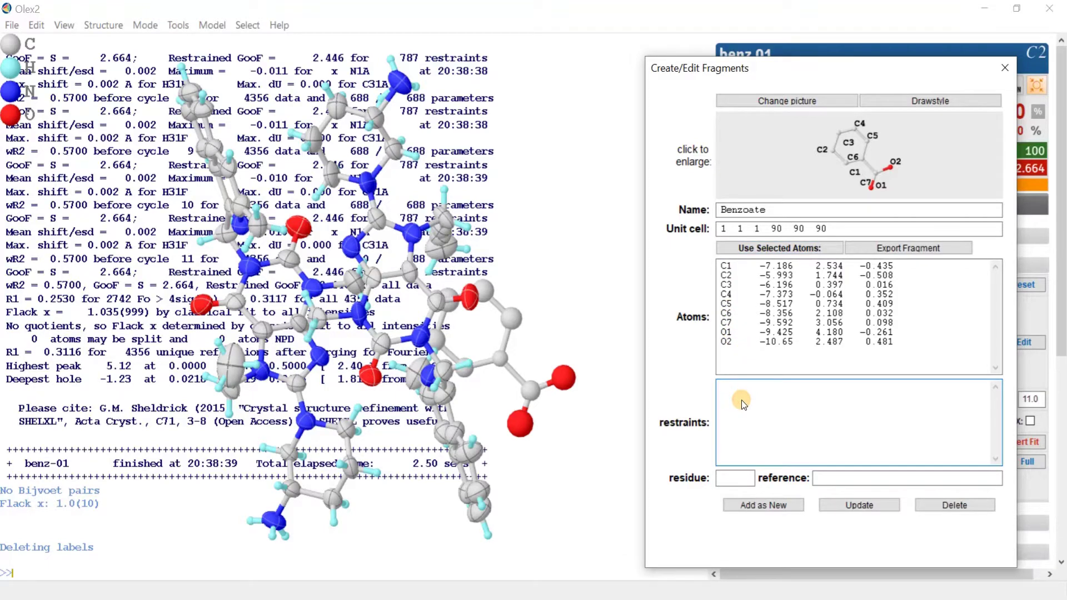
{"action": "type", "text": "RIGU C1 > O"}
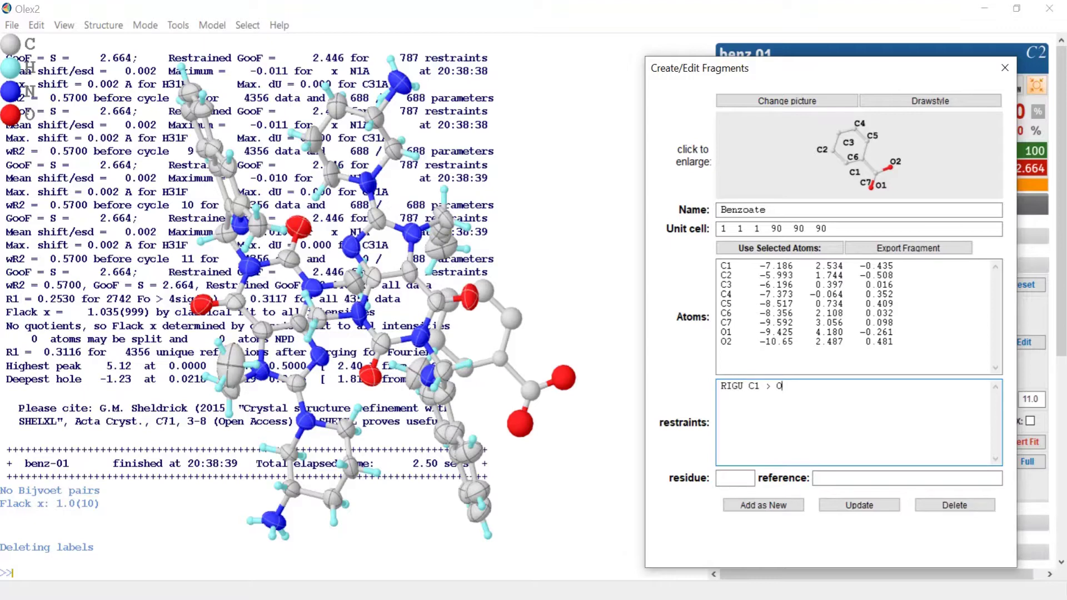
{"action": "type", "text": "2"}
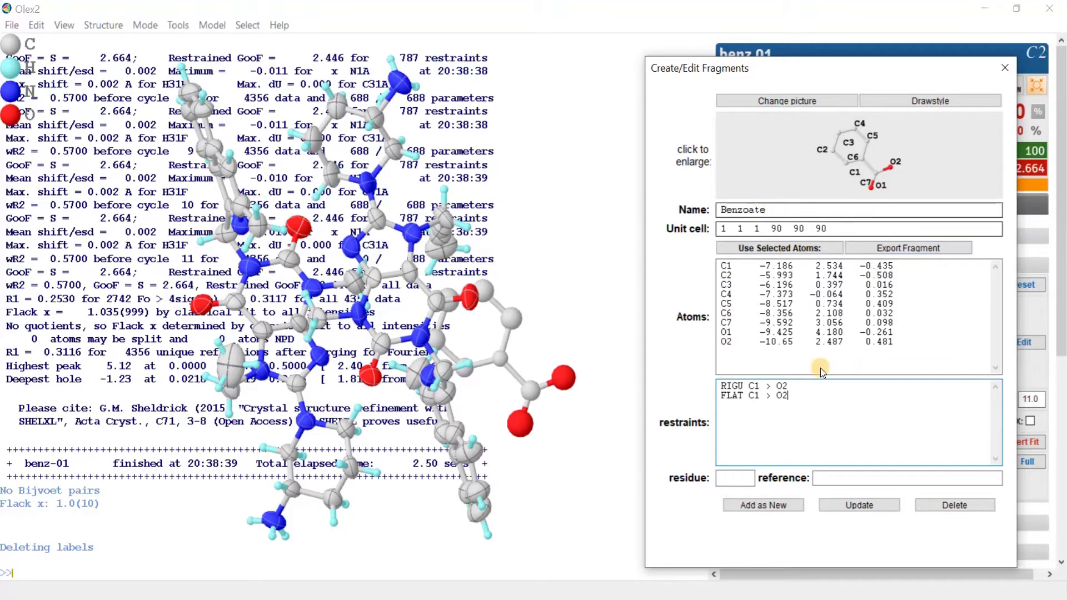
Step: Set the fragment's residue to BEZO, add it to the database as a new fragment, and close the editor
{"action": "left_click", "coordinate": [736, 478]}
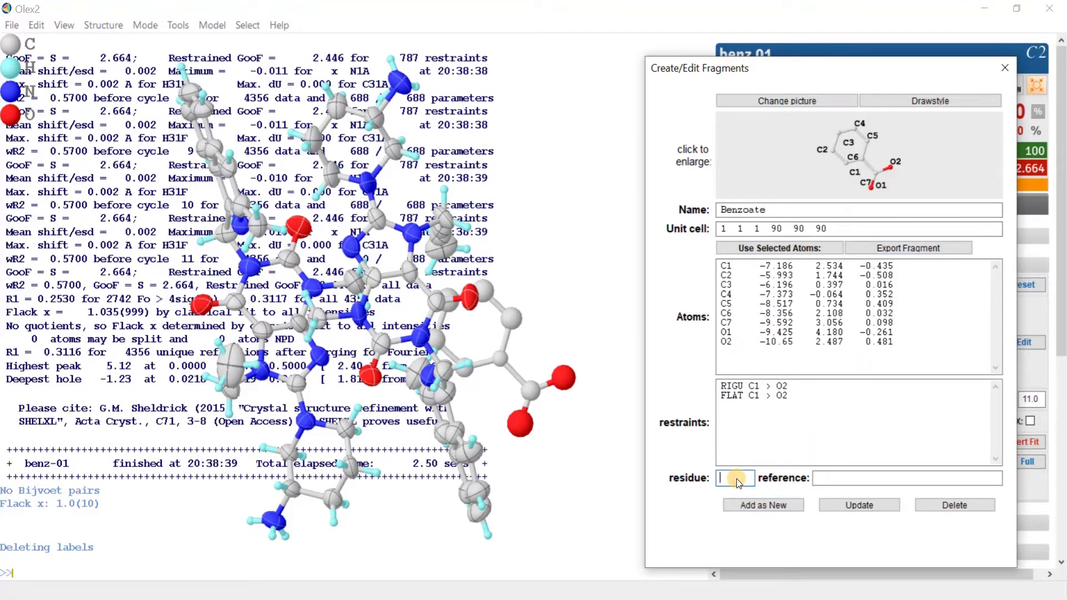
{"action": "type", "text": "BEZO"}
{"action": "left_click", "coordinate": [776, 512]}
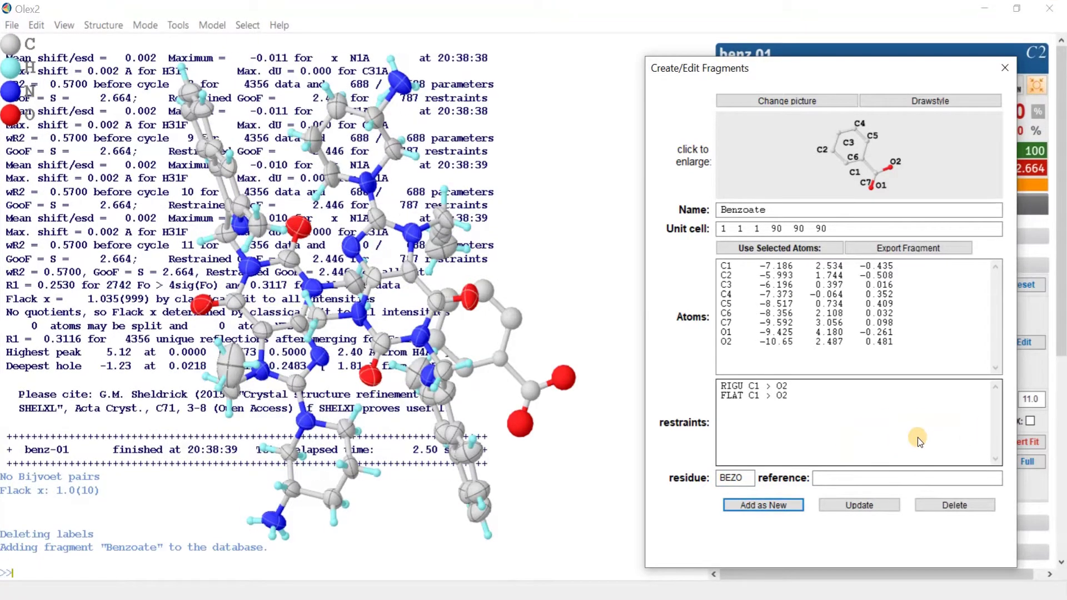
{"action": "left_click", "coordinate": [1004, 69]}
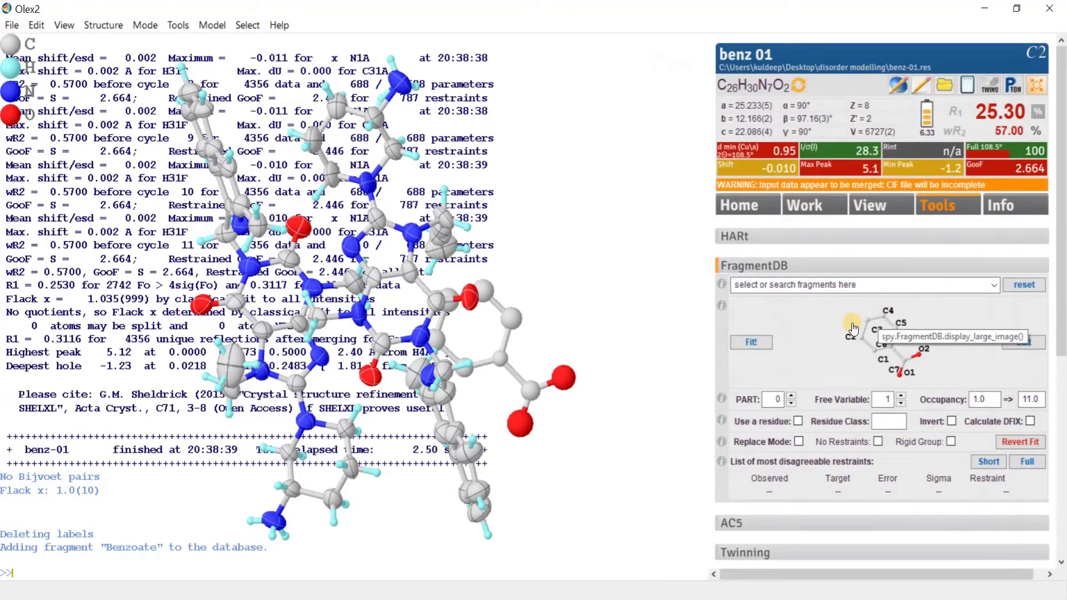
Step: Choose the user-defined Benzoate fragment in FragmentDB and show the Q peaks in the structure again
{"action": "left_click", "coordinate": [993, 284]}
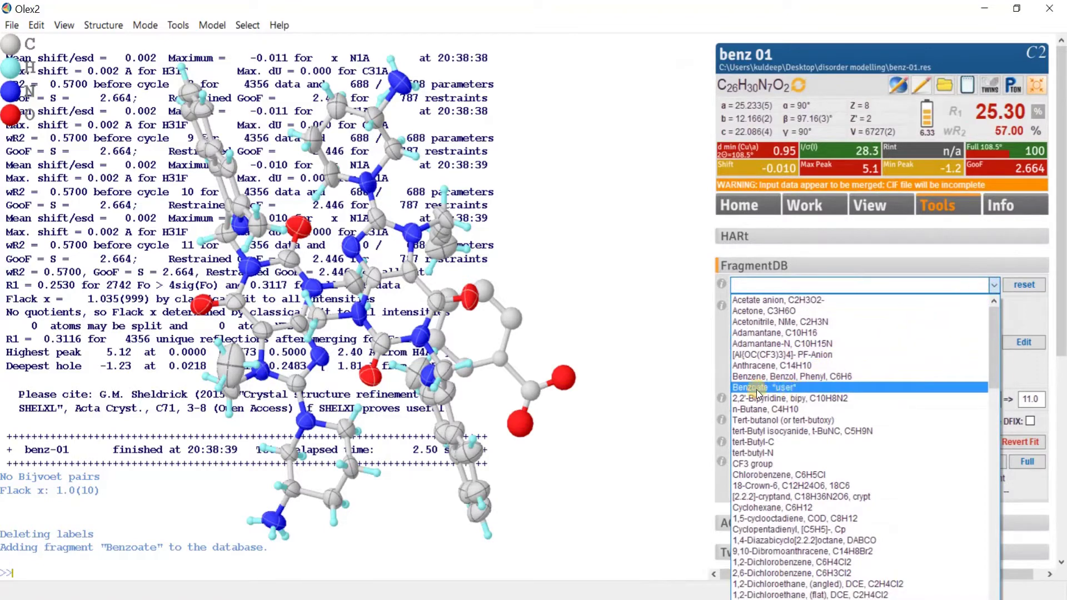
{"action": "left_click", "coordinate": [782, 389]}
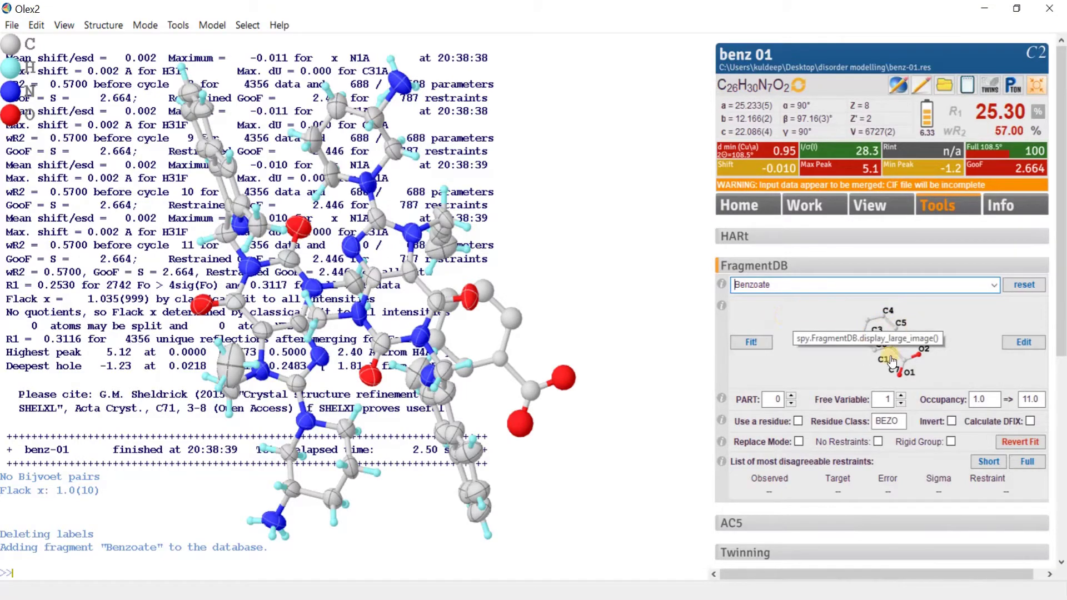
{"action": "left_click_drag", "start_coordinate": [586, 359], "coordinate": [643, 300]}
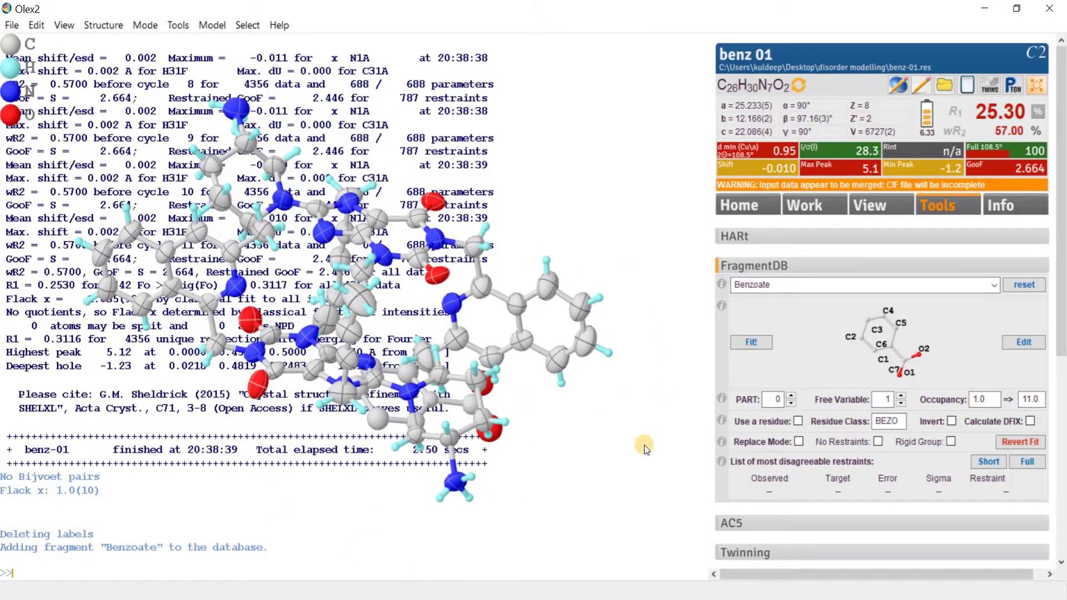
{"action": "key", "text": "ctrl+q"}
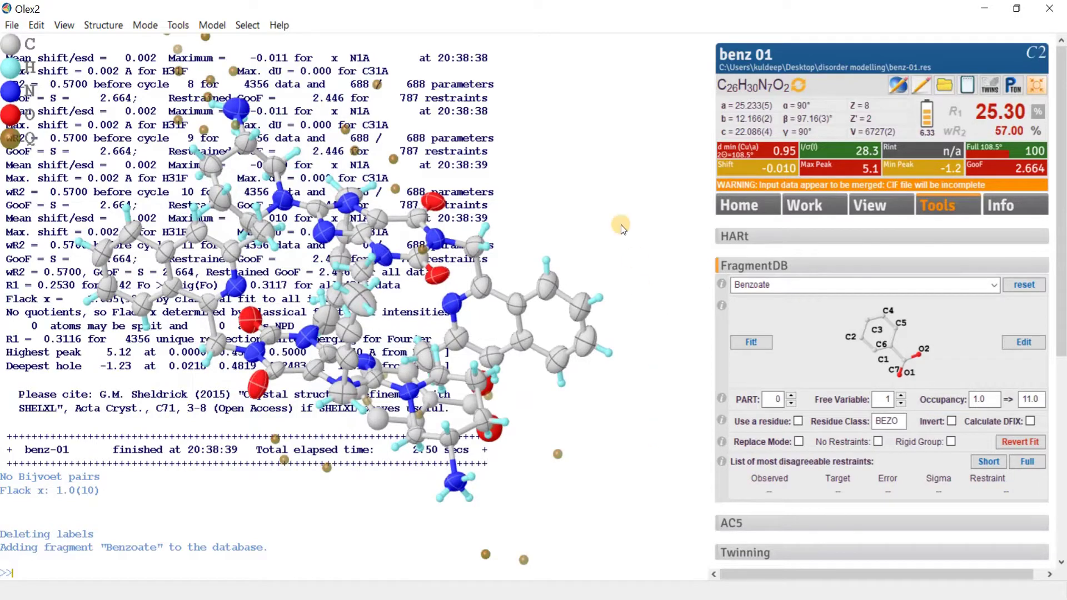
Step: Set the displacement ellipsoids to 20 % probability with TELP 20 and enlarge the Q peaks with azoom 300 $Q
{"action": "left_click_drag", "start_coordinate": [622, 224], "coordinate": [608, 165]}
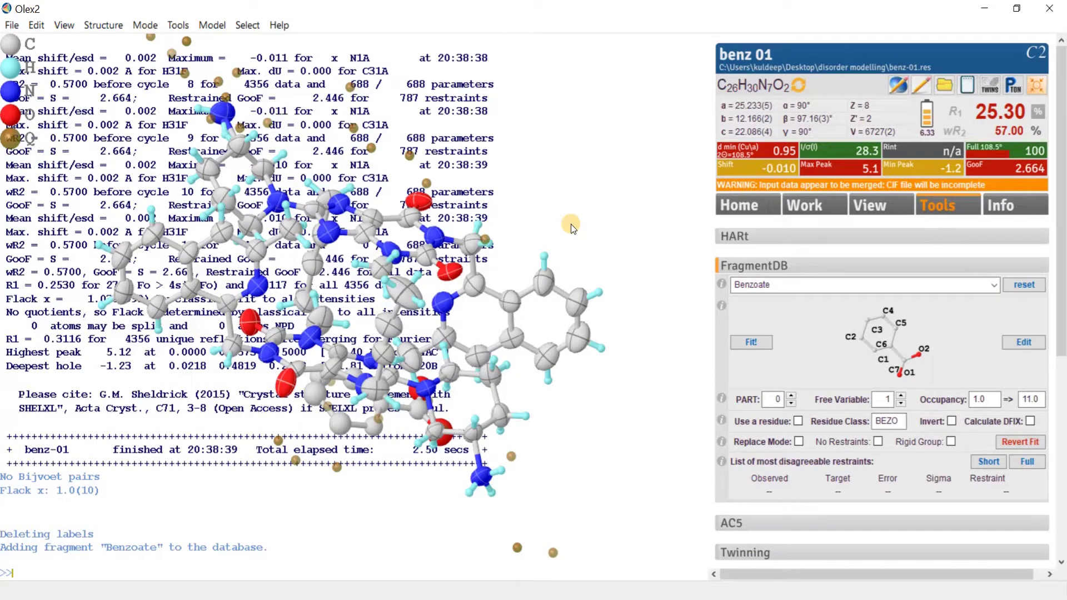
{"action": "type", "text": "TELP 20"}
{"action": "key", "text": "Return"}
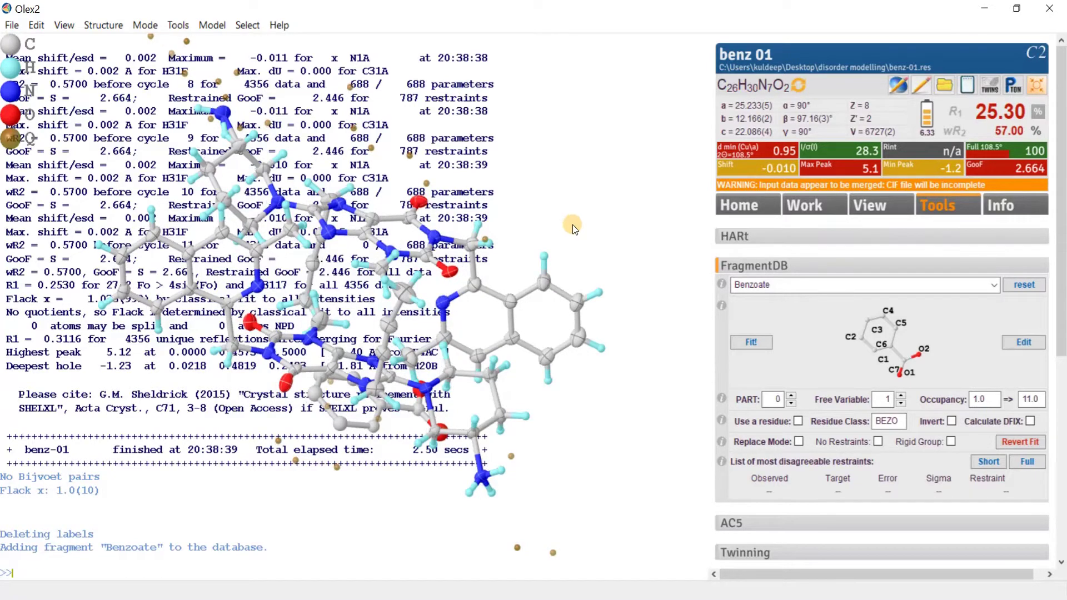
{"action": "left_click_drag", "start_coordinate": [572, 224], "coordinate": [597, 316]}
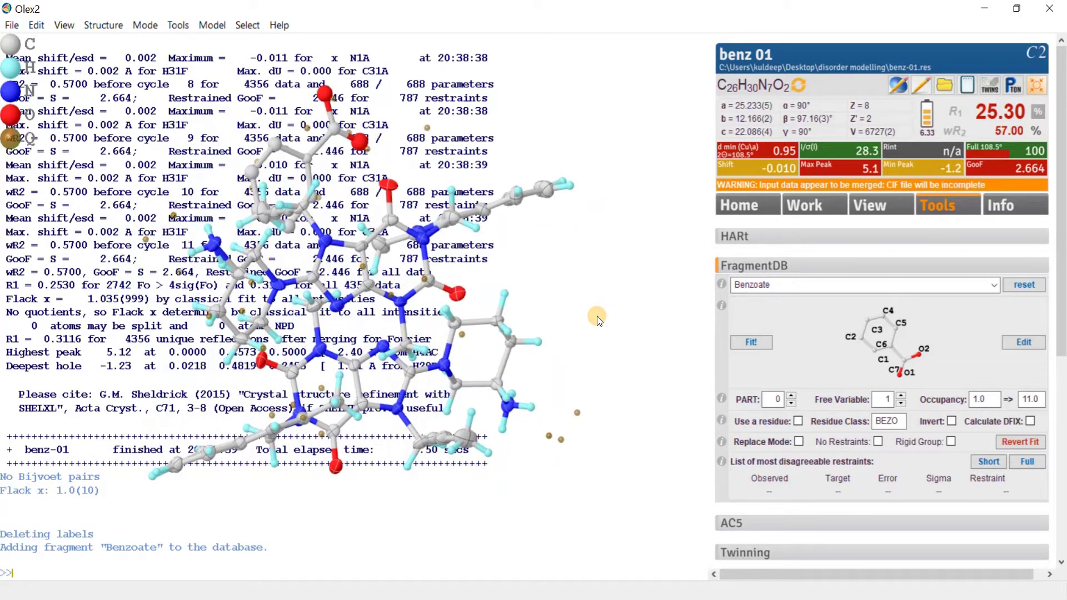
{"action": "type", "text": "azoom 300 $Q"}
{"action": "key", "text": "Return"}
Step: Fit the Benzoate fragment onto the unmodelled Q-peak cluster, matching its carboxylate carbon and the adjoining ring carbon to their peaks
{"action": "left_click_drag", "start_coordinate": [495, 444], "coordinate": [651, 289]}
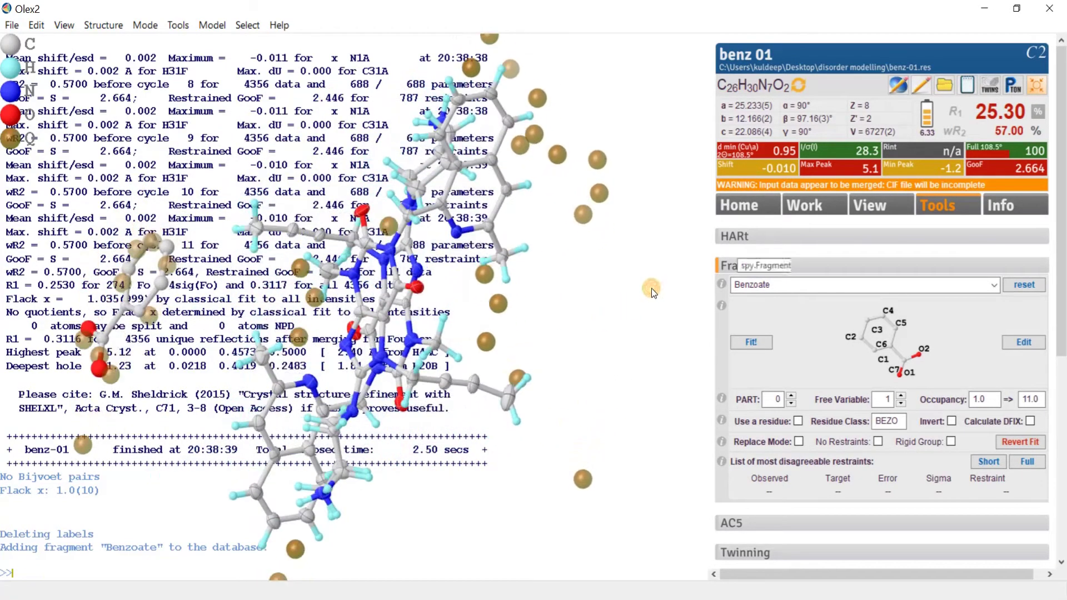
{"action": "left_click", "coordinate": [1042, 87]}
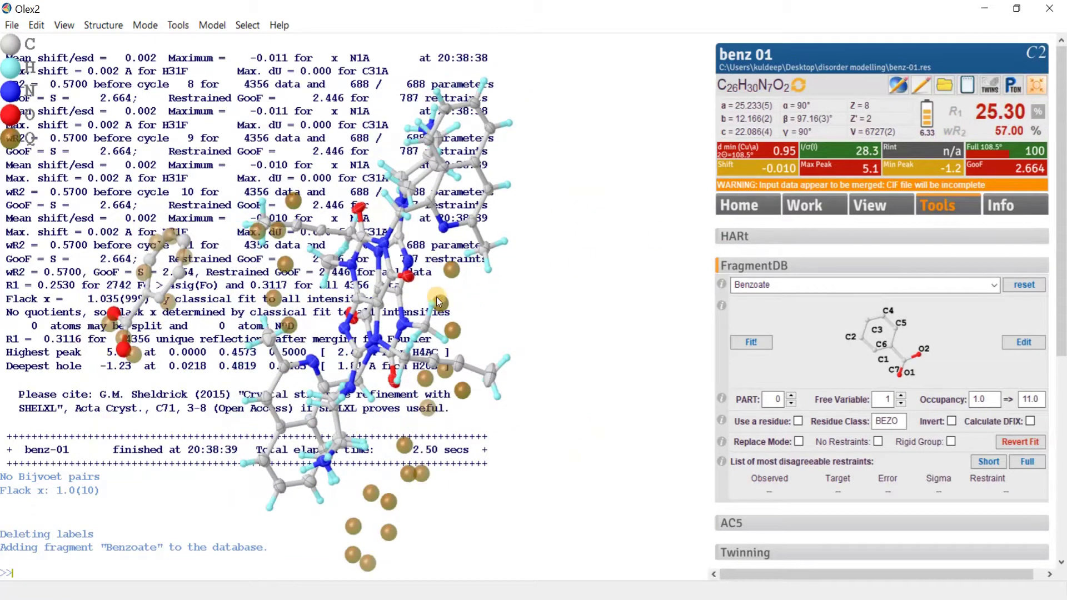
{"action": "left_click_drag", "start_coordinate": [258, 323], "coordinate": [615, 366]}
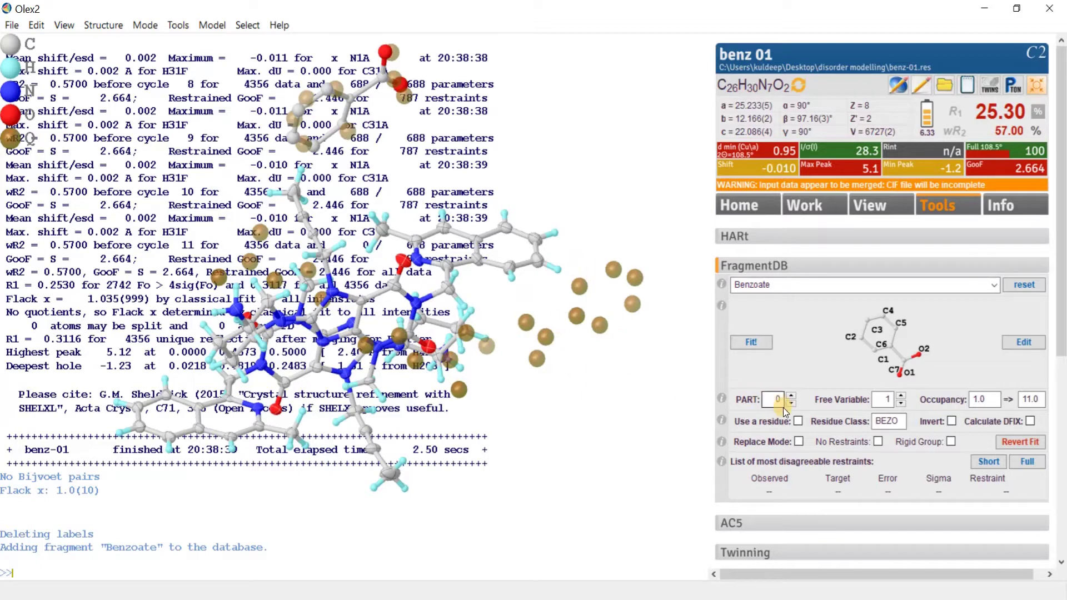
{"action": "left_click", "coordinate": [885, 406]}
{"action": "left_click", "coordinate": [977, 400]}
{"action": "left_click", "coordinate": [904, 393]}
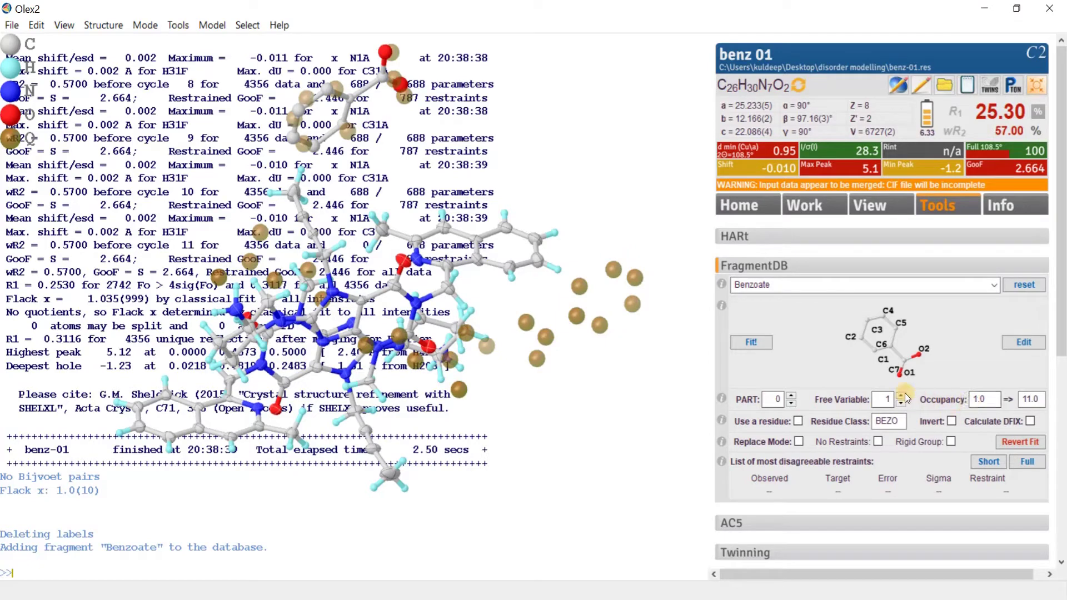
{"action": "left_click", "coordinate": [756, 348]}
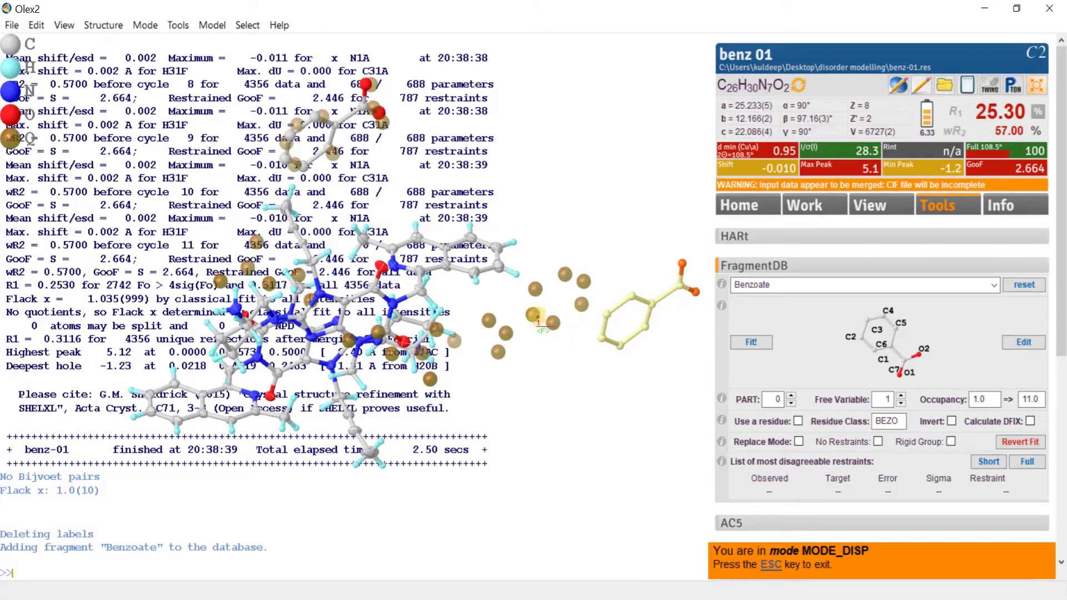
{"action": "mouse_move", "coordinate": [532, 318]}
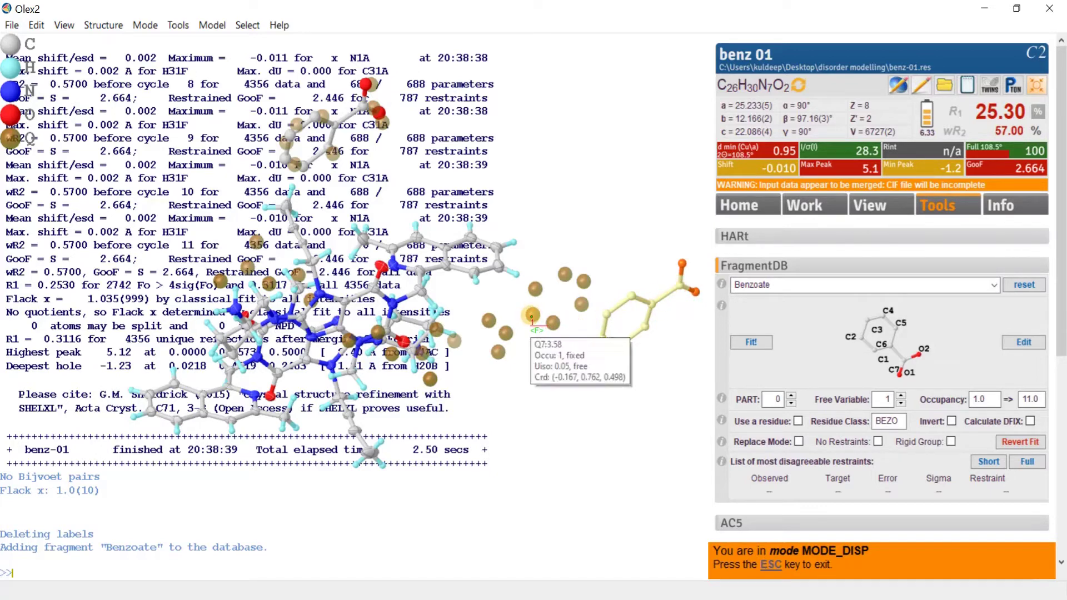
{"action": "left_click", "coordinate": [505, 332]}
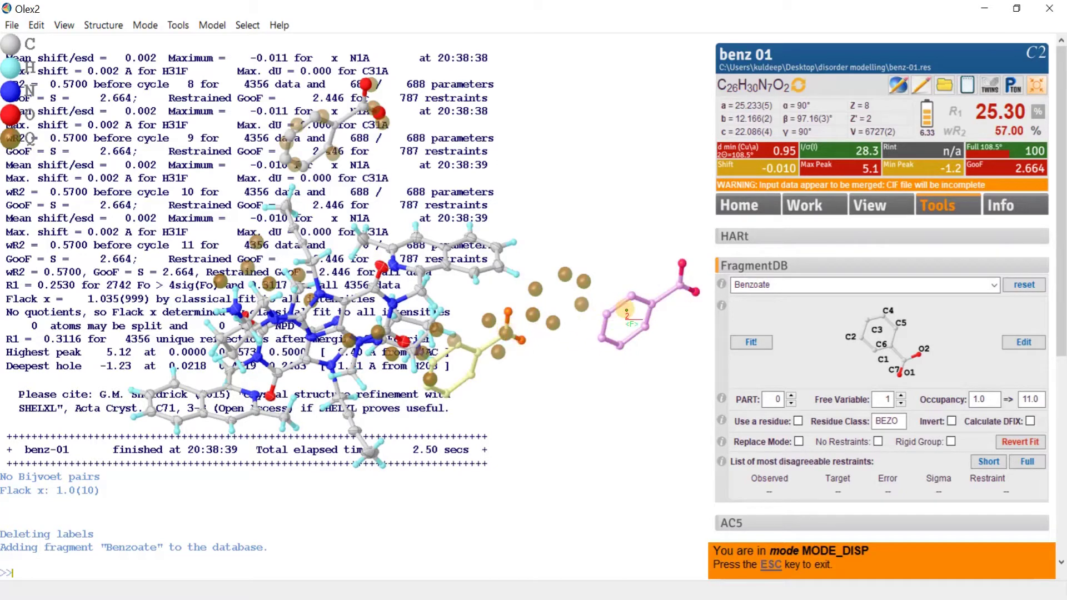
{"action": "left_click", "coordinate": [653, 306]}
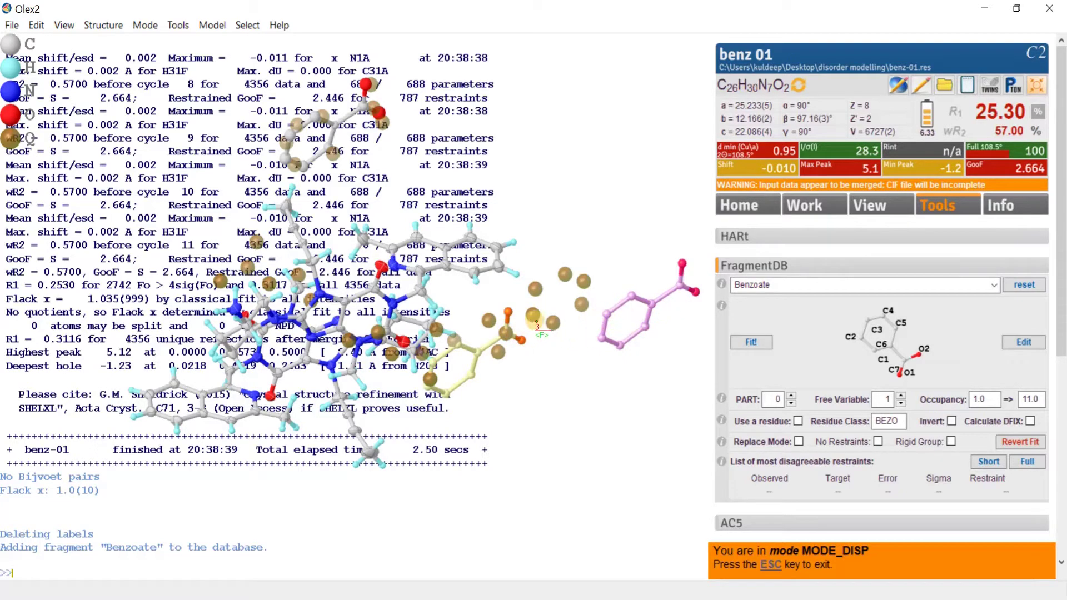
{"action": "left_click", "coordinate": [535, 316]}
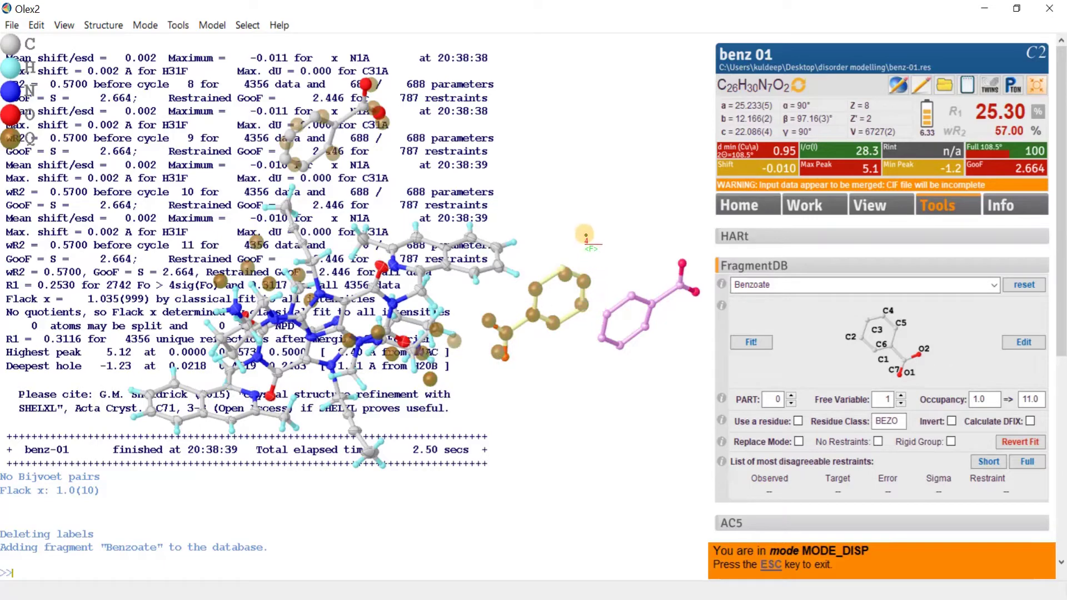
Step: Finish the fragment fit so the second benzoate is added to the model and refined, and check its placement
{"action": "left_click_drag", "start_coordinate": [580, 215], "coordinate": [611, 267]}
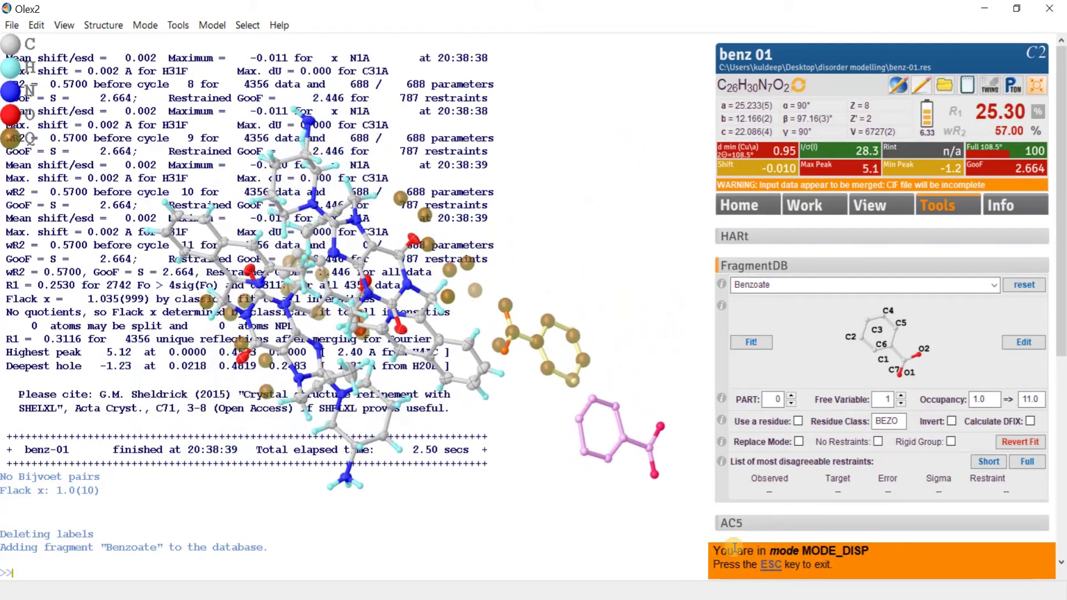
{"action": "left_click", "coordinate": [765, 565]}
{"action": "left_click_drag", "start_coordinate": [582, 442], "coordinate": [623, 338]}
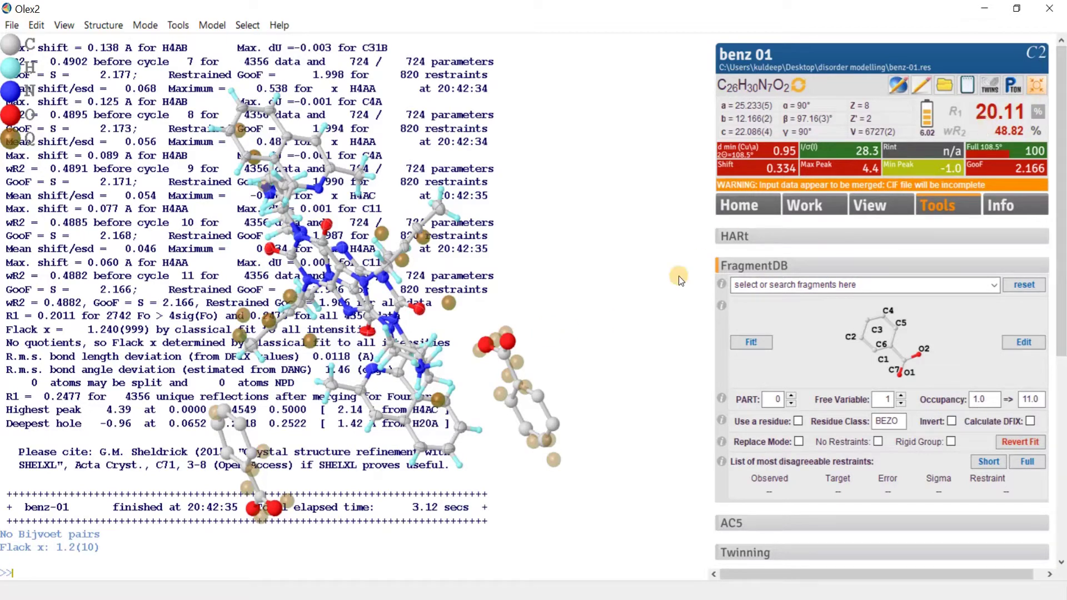
{"action": "left_click_drag", "start_coordinate": [543, 395], "coordinate": [537, 421]}
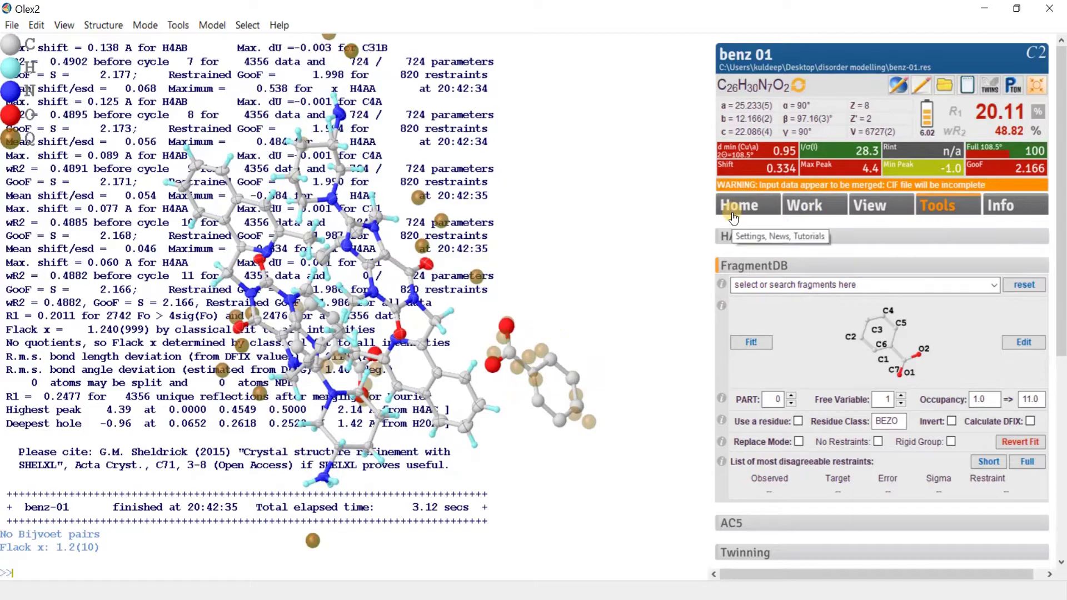
Step: Refine the structure with the two benzoates two more times
{"action": "key", "text": "ctrl+r"}
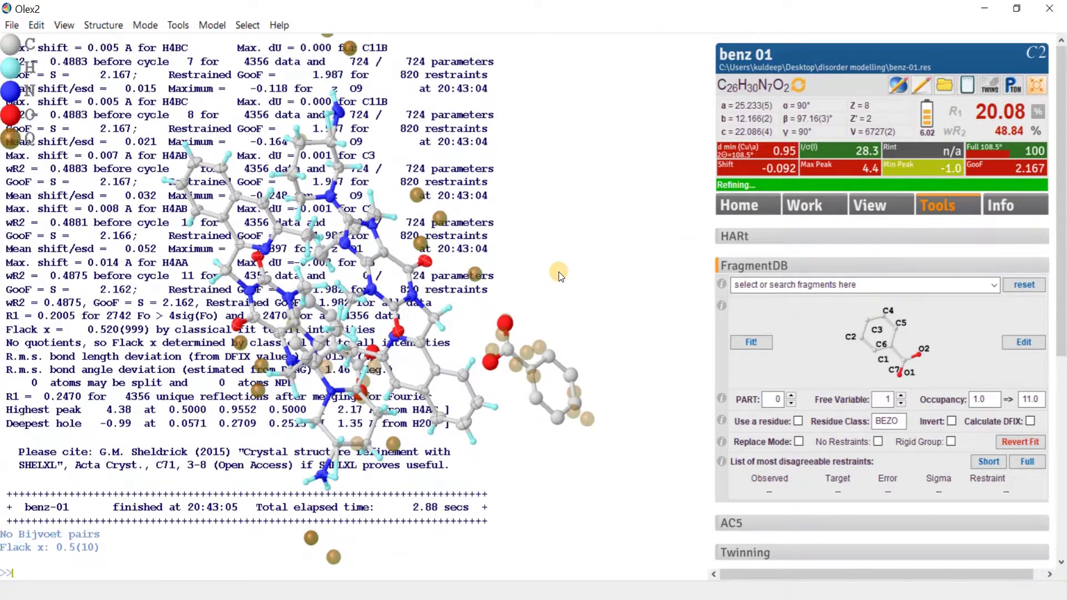
{"action": "left_click_drag", "start_coordinate": [620, 301], "coordinate": [550, 423]}
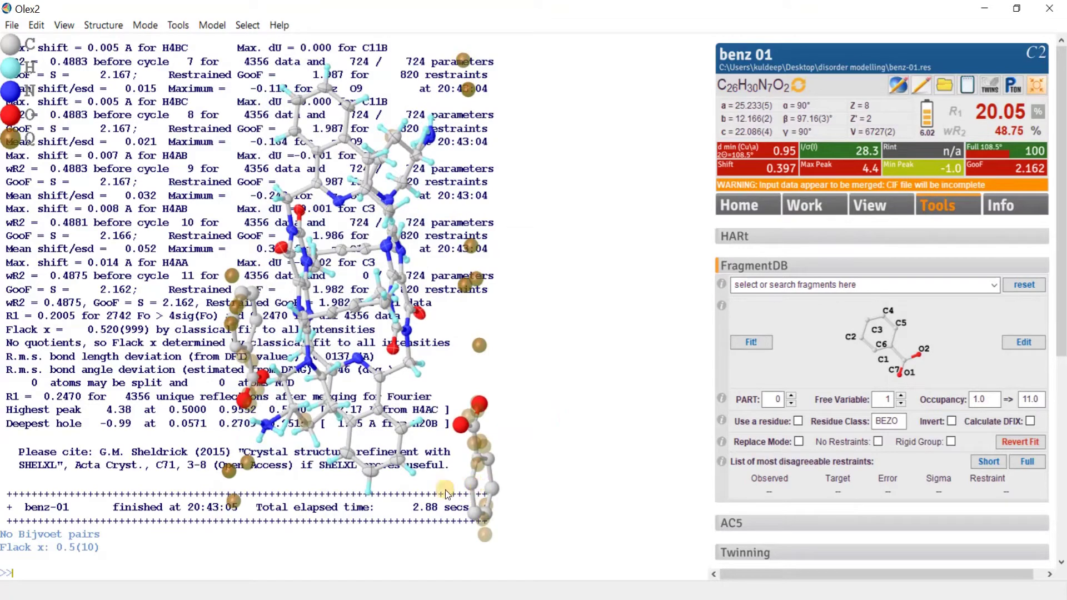
{"action": "left_click_drag", "start_coordinate": [474, 491], "coordinate": [354, 397]}
{"action": "left_click_drag", "start_coordinate": [214, 303], "coordinate": [141, 339]}
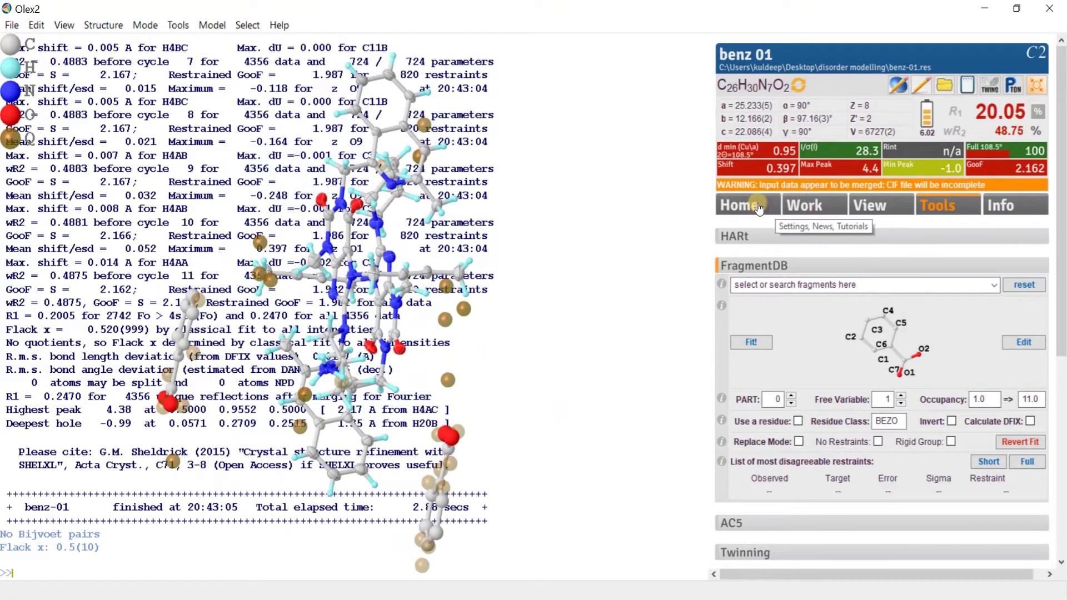
{"action": "key", "text": "ctrl+r"}
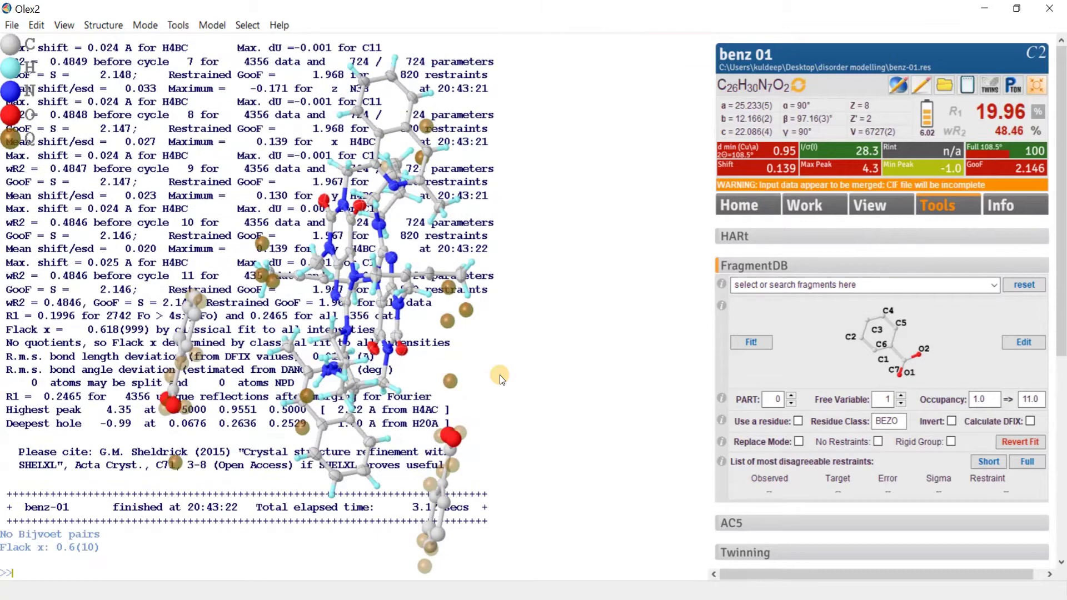
Step: Examine the Q peaks that lie away from the main molecule and the two fitted benzoates
{"action": "left_click_drag", "start_coordinate": [505, 401], "coordinate": [674, 251]}
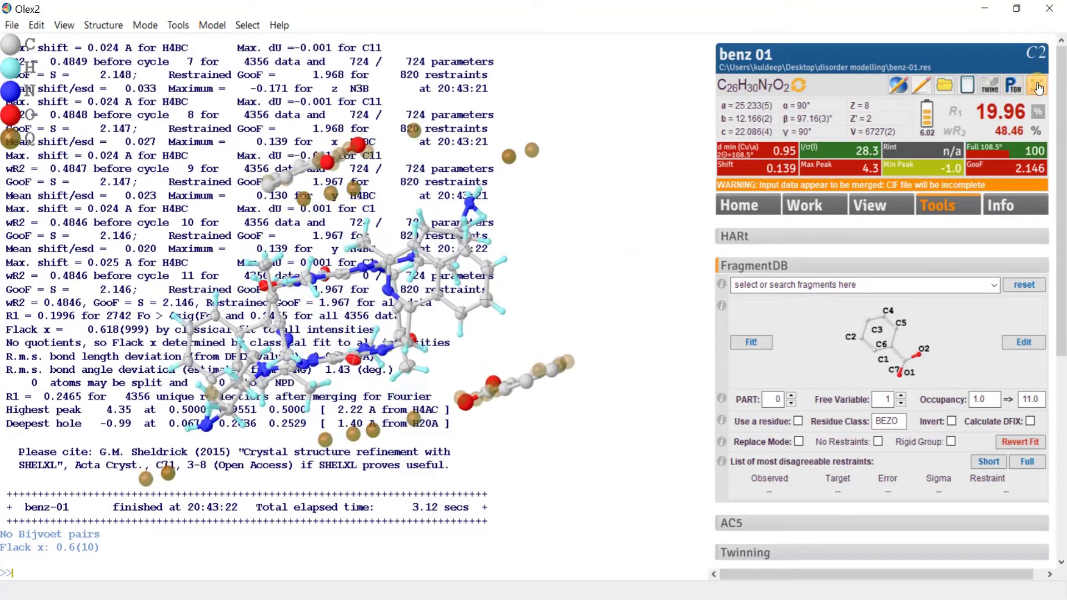
{"action": "left_click", "coordinate": [1037, 87]}
{"action": "left_click_drag", "start_coordinate": [412, 407], "coordinate": [543, 402]}
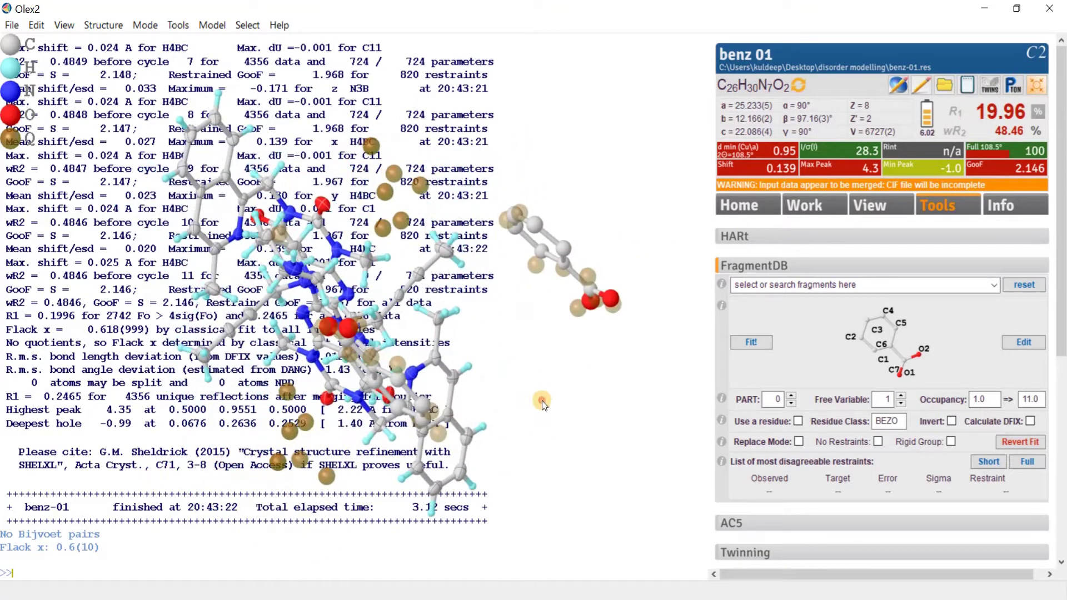
{"action": "mouse_move", "coordinate": [403, 221]}
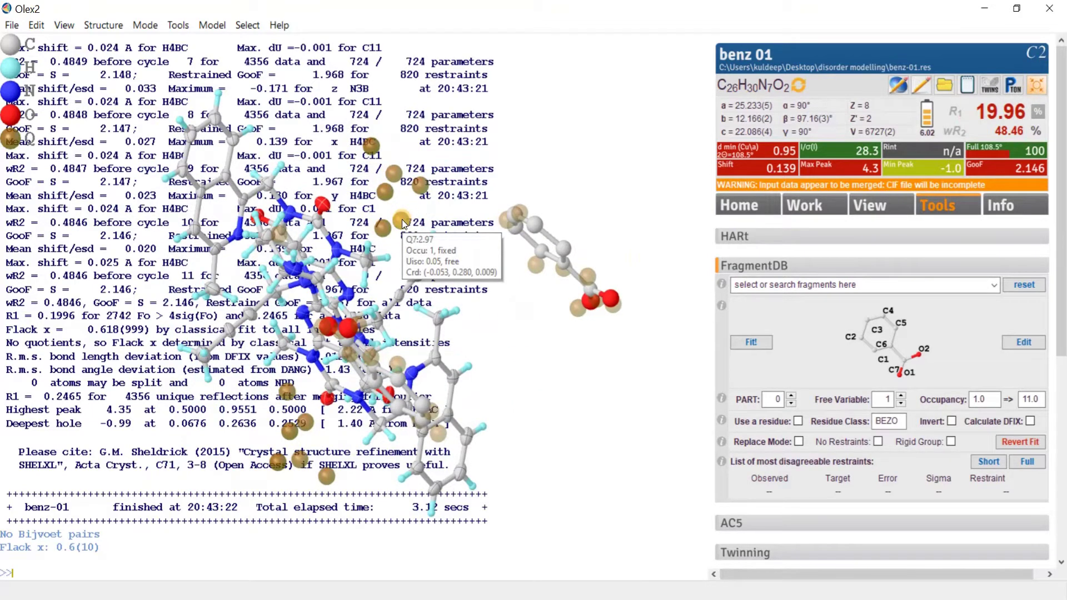
{"action": "mouse_move", "coordinate": [387, 195]}
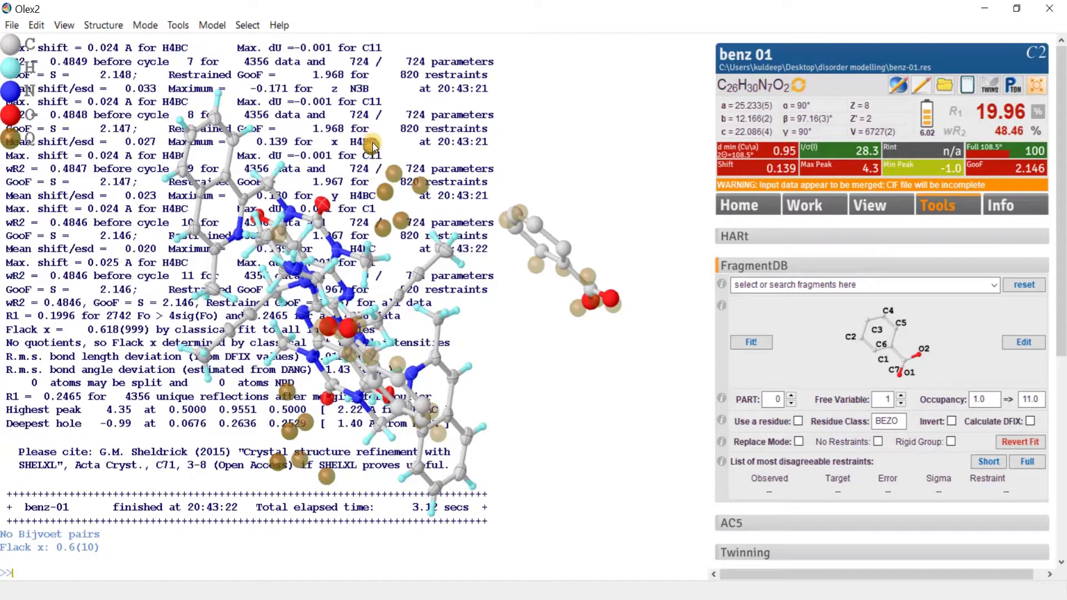
{"action": "mouse_move", "coordinate": [373, 146]}
{"action": "left_click_drag", "start_coordinate": [379, 270], "coordinate": [355, 309]}
{"action": "left_click_drag", "start_coordinate": [309, 424], "coordinate": [518, 194]}
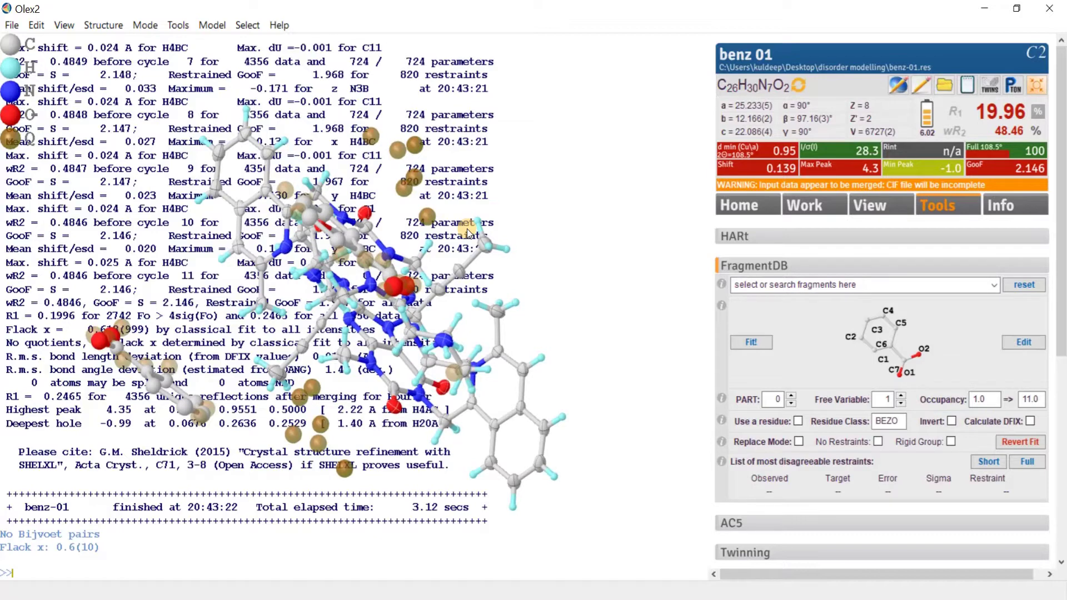
Step: Grow the two partial Q-peak clusters beside the main molecule by symmetry, using the displayed grow bonds
{"action": "key", "text": "ctrl+g"}
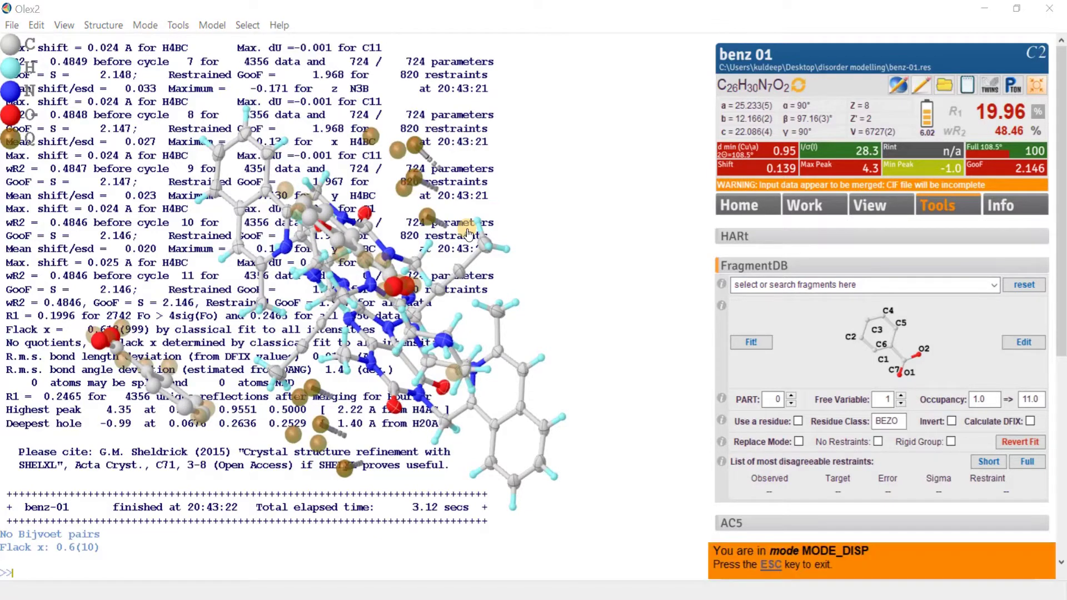
{"action": "left_click", "coordinate": [437, 195]}
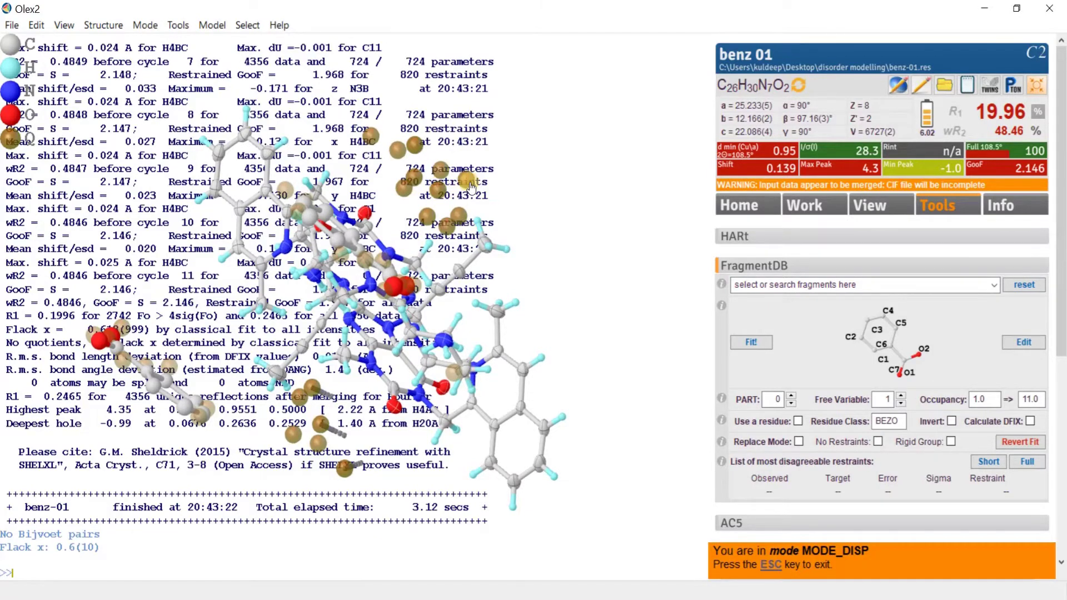
{"action": "left_click_drag", "start_coordinate": [472, 186], "coordinate": [444, 251]}
{"action": "left_click_drag", "start_coordinate": [355, 475], "coordinate": [318, 500]}
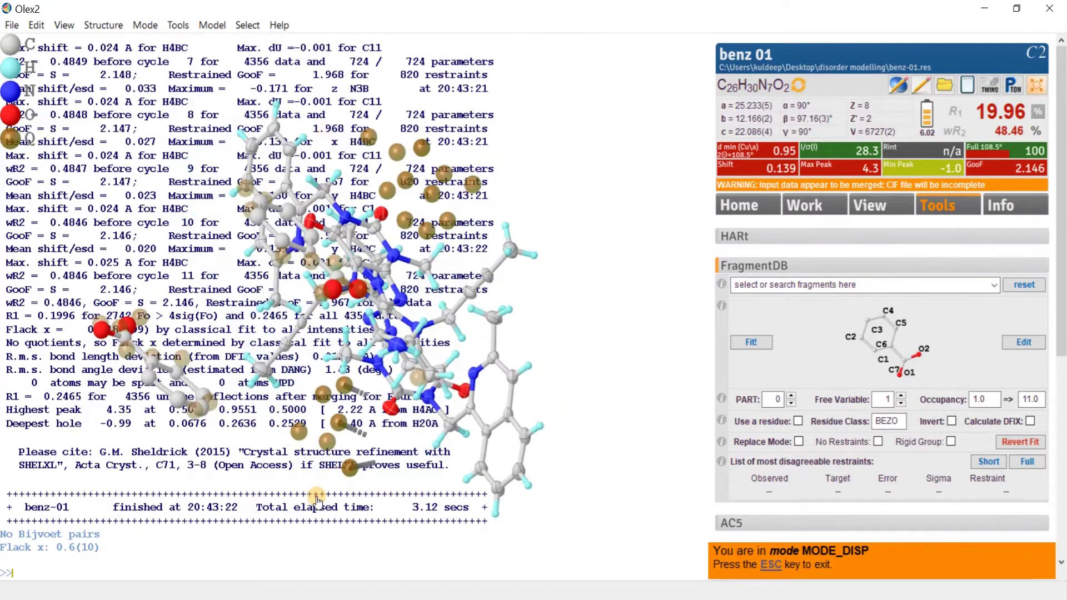
{"action": "left_click_drag", "start_coordinate": [374, 467], "coordinate": [380, 481]}
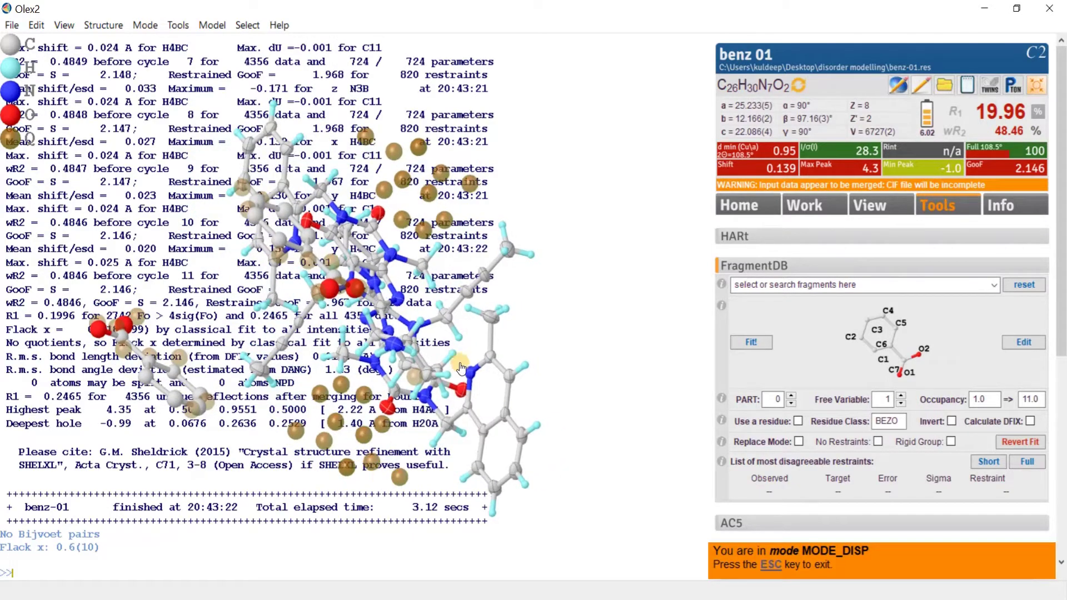
Step: Examine the shape of the grown Q-peak clusters from several directions for an overlapping, symmetry-disordered benzoate
{"action": "left_click_drag", "start_coordinate": [494, 224], "coordinate": [558, 340]}
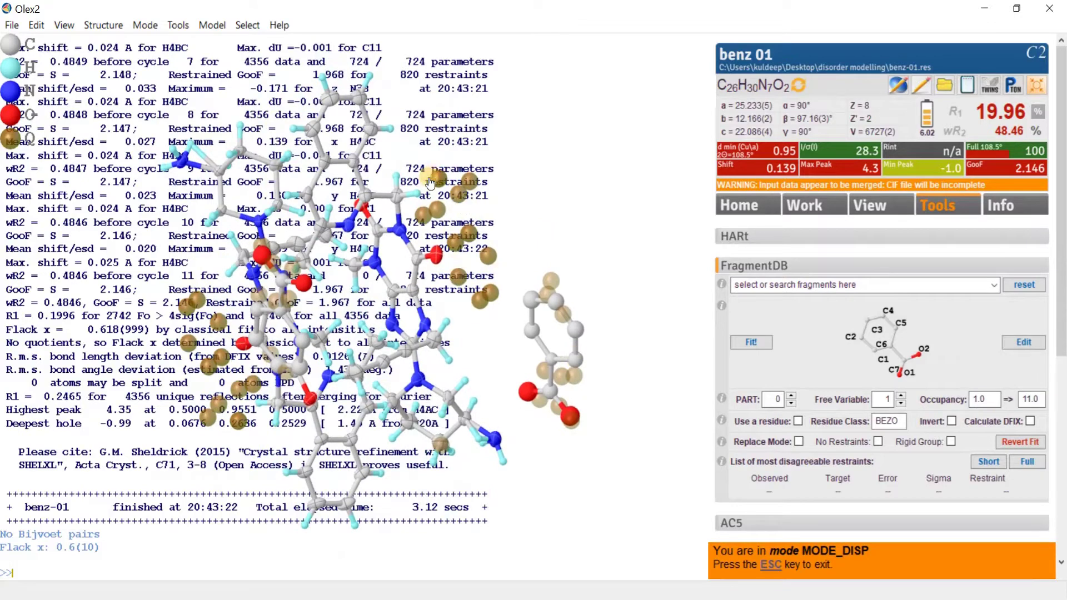
{"action": "left_click_drag", "start_coordinate": [492, 192], "coordinate": [522, 235]}
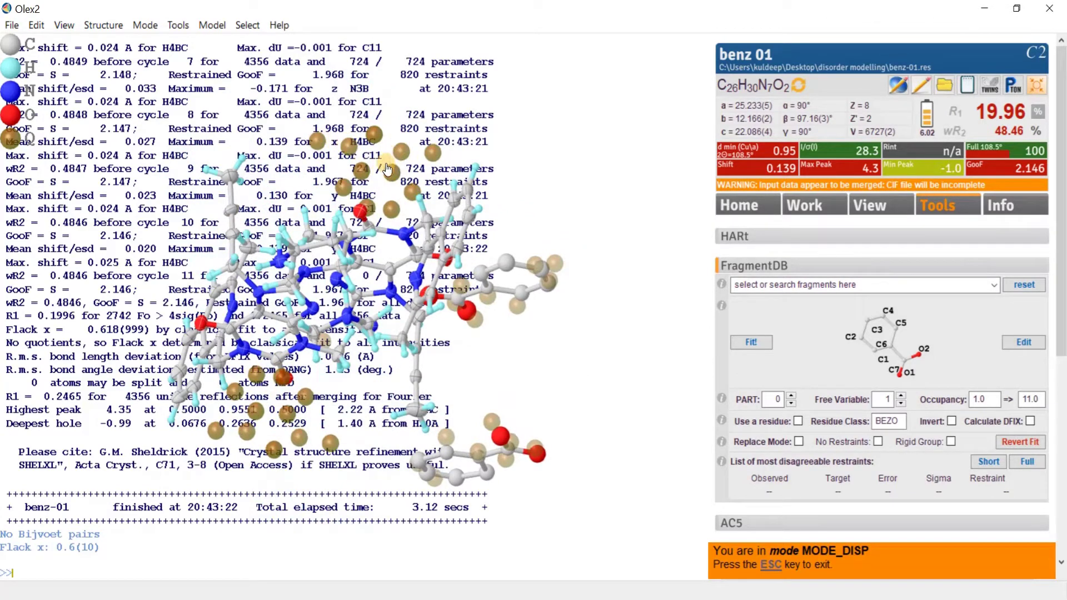
{"action": "left_click_drag", "start_coordinate": [413, 172], "coordinate": [345, 152]}
{"action": "left_click_drag", "start_coordinate": [512, 150], "coordinate": [446, 329]}
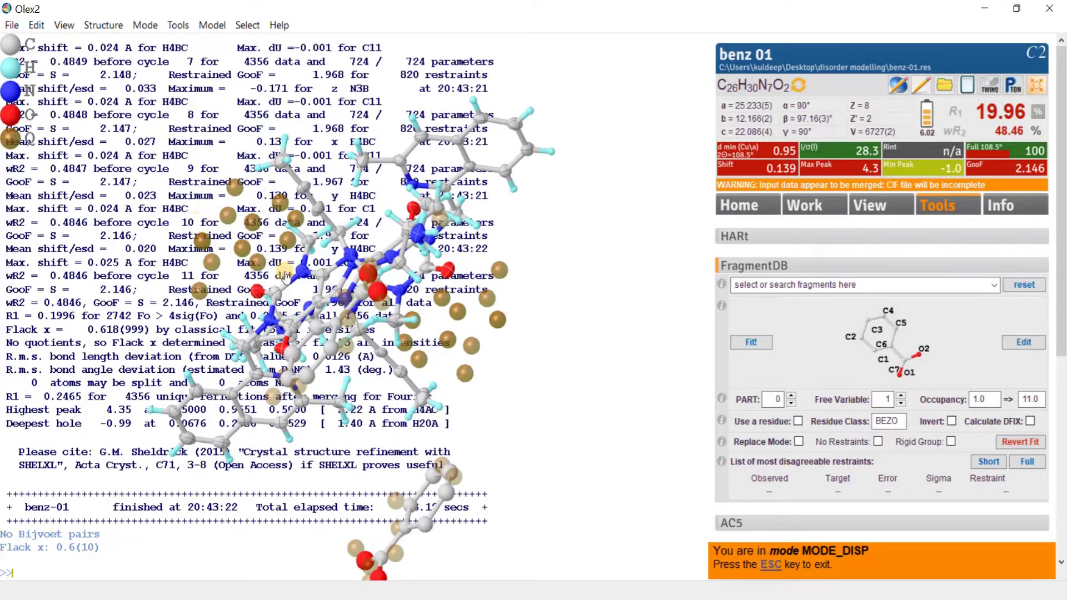
{"action": "mouse_move", "coordinate": [519, 378]}
{"action": "left_mouse_down"}
{"action": "mouse_move", "coordinate": [508, 381]}
{"action": "mouse_move", "coordinate": [509, 360]}
{"action": "left_mouse_up"}
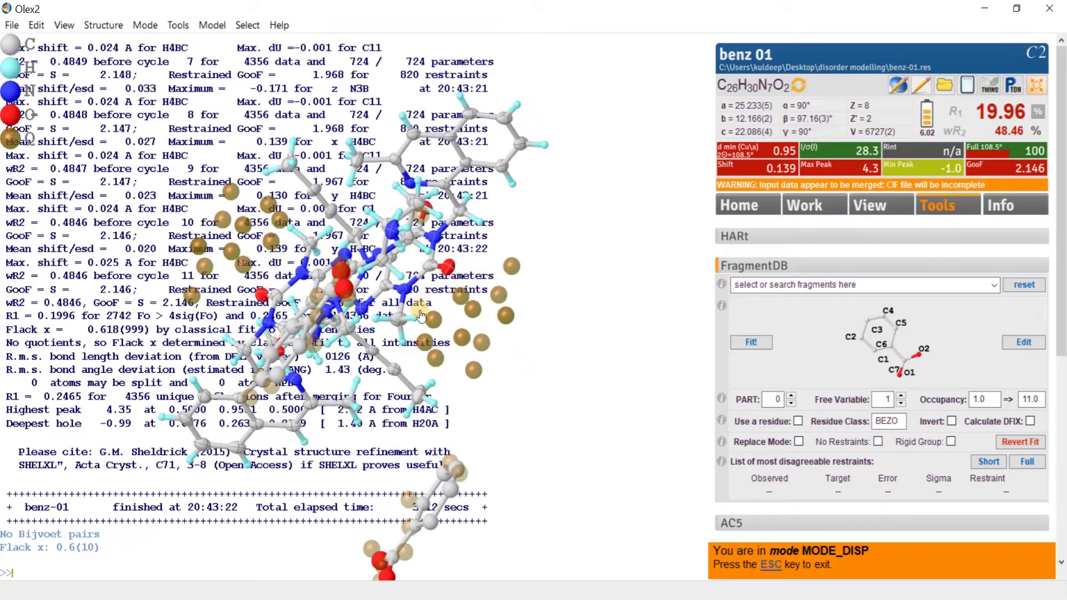
{"action": "mouse_move", "coordinate": [574, 355]}
{"action": "left_mouse_down"}
{"action": "mouse_move", "coordinate": [578, 331]}
{"action": "mouse_move", "coordinate": [548, 331]}
{"action": "mouse_move", "coordinate": [522, 350]}
{"action": "mouse_move", "coordinate": [519, 405]}
{"action": "mouse_move", "coordinate": [568, 362]}
{"action": "left_mouse_up"}
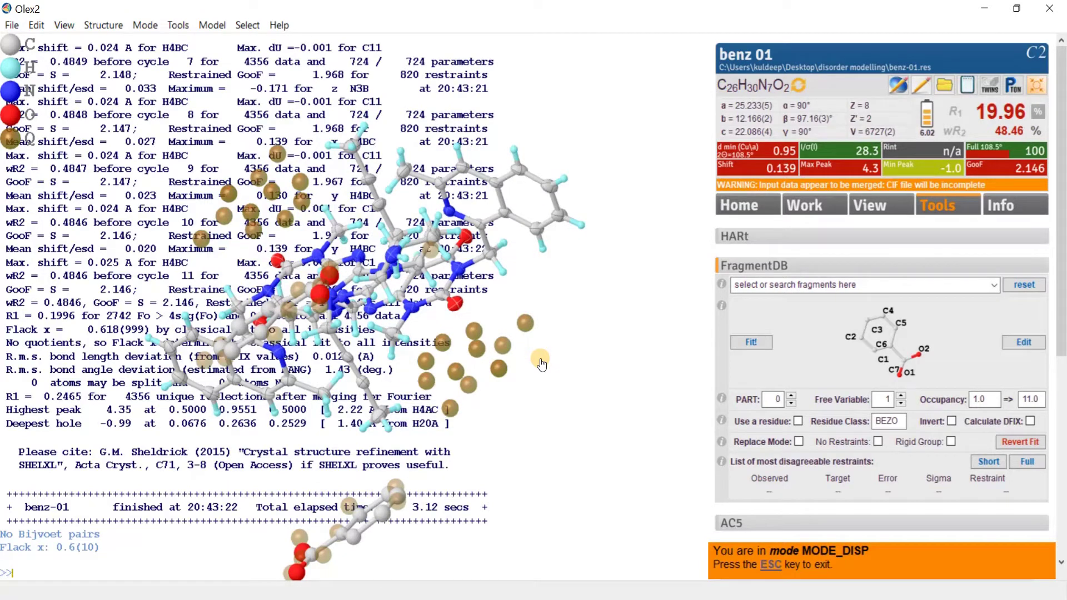
{"action": "left_click_drag", "start_coordinate": [545, 364], "coordinate": [550, 455]}
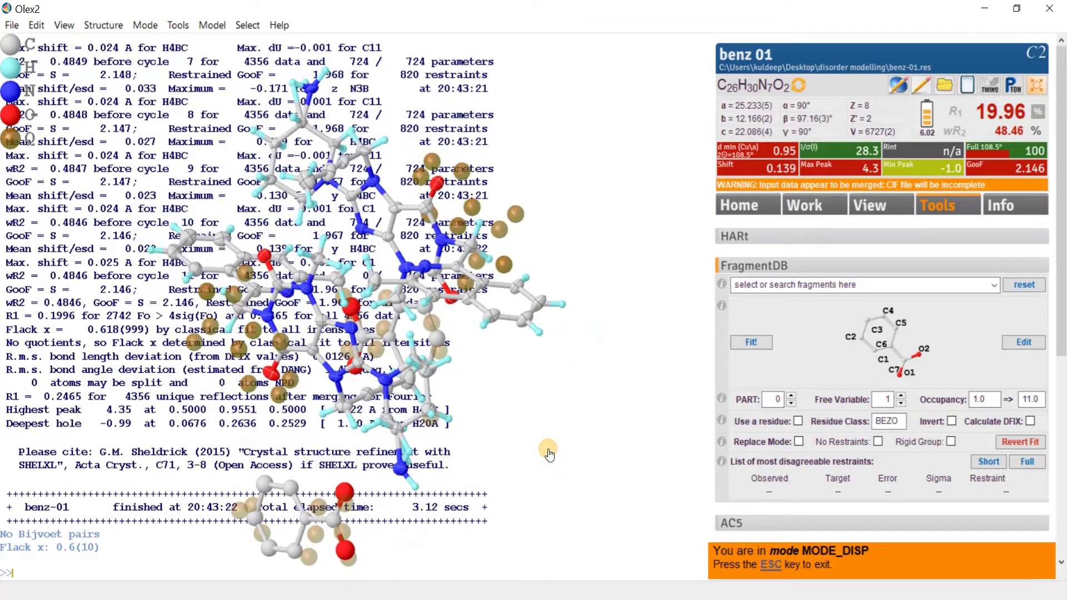
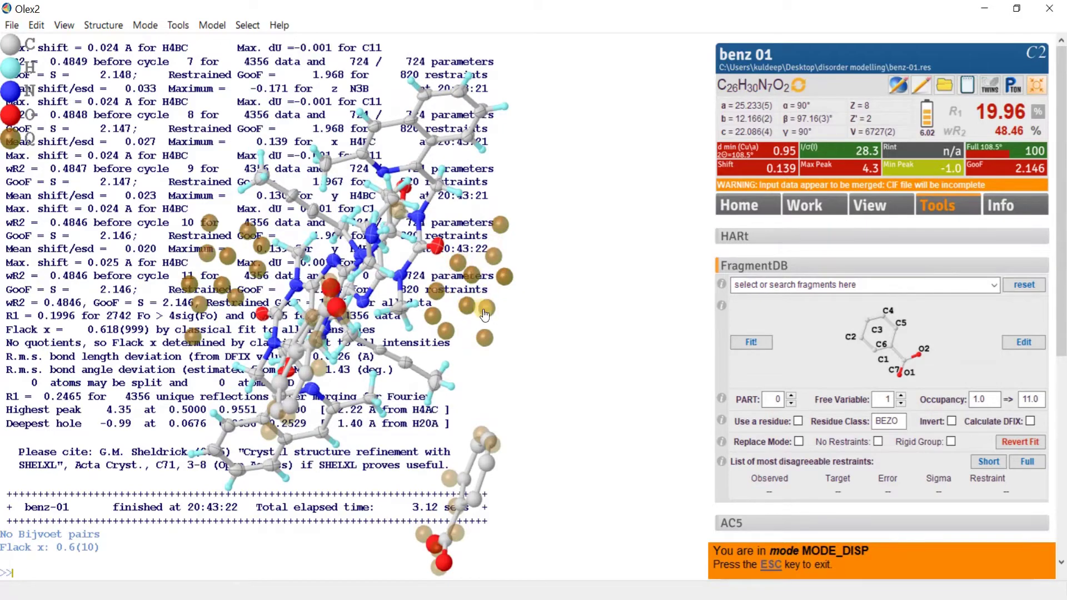
Step: Leave grow mode and prepare the Benzoate fragment for fitting with PART -1 and an occupancy of 0.5
{"action": "mouse_move", "coordinate": [519, 332]}
{"action": "left_mouse_down"}
{"action": "mouse_move", "coordinate": [526, 352]}
{"action": "mouse_move", "coordinate": [505, 355]}
{"action": "mouse_move", "coordinate": [519, 310]}
{"action": "mouse_move", "coordinate": [502, 304]}
{"action": "mouse_move", "coordinate": [499, 331]}
{"action": "mouse_move", "coordinate": [512, 333]}
{"action": "mouse_move", "coordinate": [508, 314]}
{"action": "mouse_move", "coordinate": [526, 334]}
{"action": "left_mouse_up"}
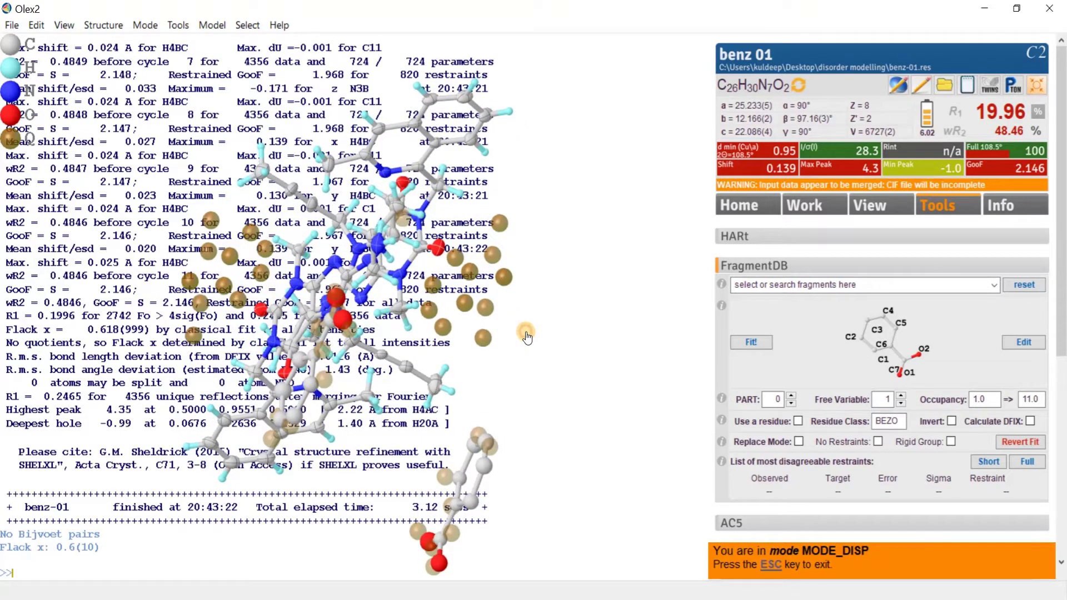
{"action": "left_click", "coordinate": [773, 565]}
{"action": "left_click_drag", "start_coordinate": [572, 391], "coordinate": [572, 395]}
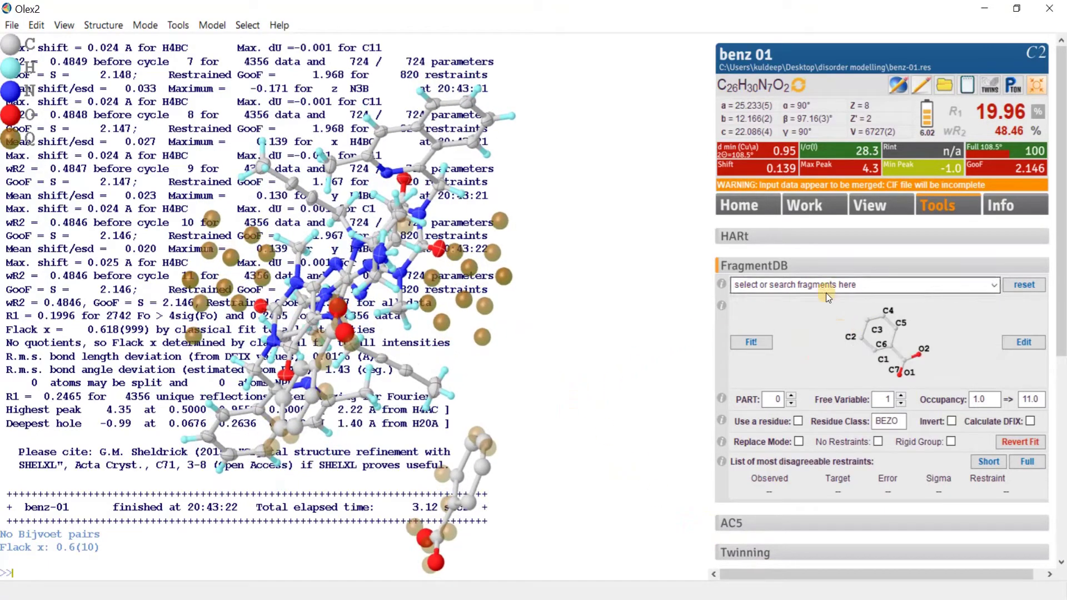
{"action": "left_click", "coordinate": [995, 285]}
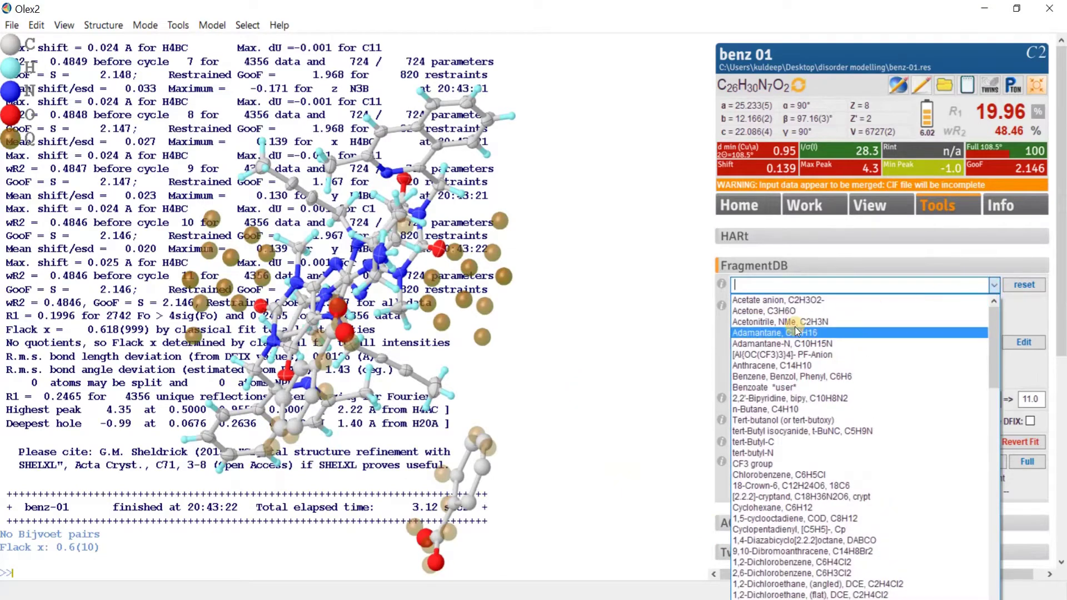
{"action": "left_click", "coordinate": [784, 386]}
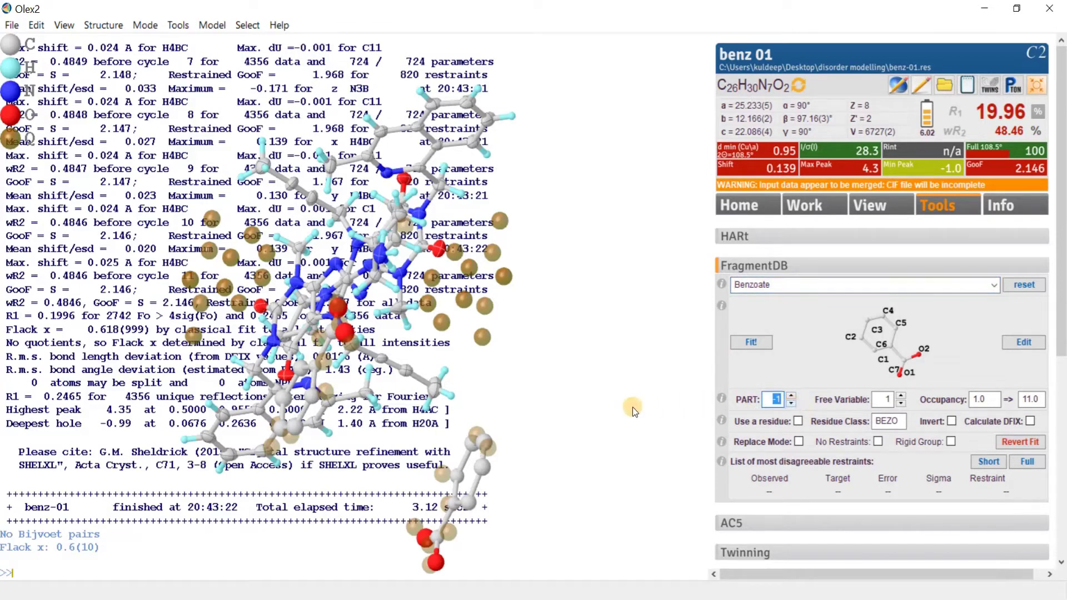
{"action": "mouse_move", "coordinate": [606, 407]}
{"action": "left_mouse_down"}
{"action": "mouse_move", "coordinate": [596, 406]}
{"action": "mouse_move", "coordinate": [619, 393]}
{"action": "mouse_move", "coordinate": [605, 400]}
{"action": "left_mouse_up"}
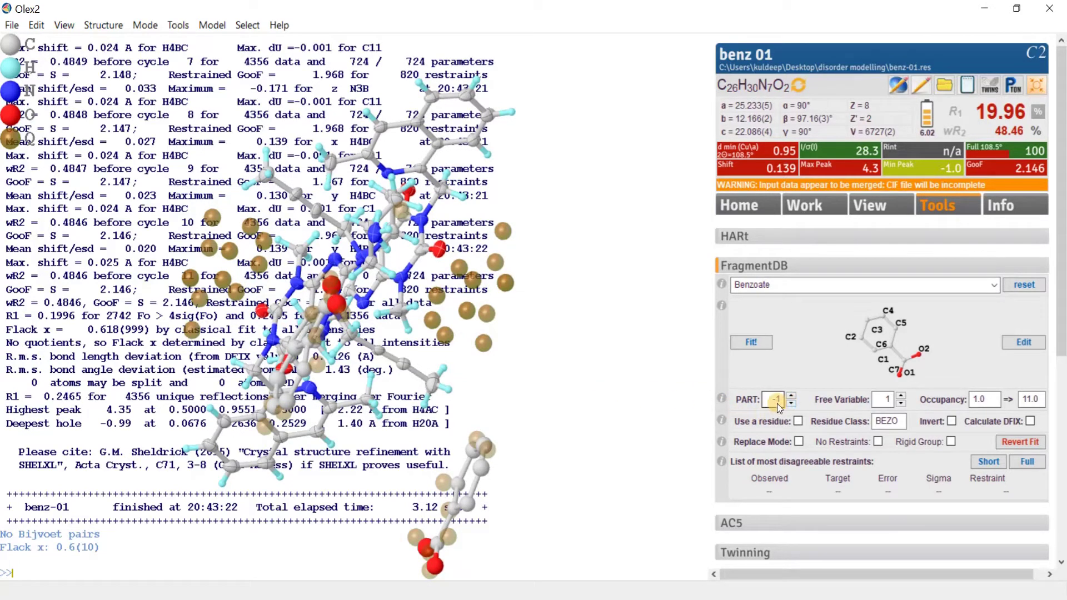
{"action": "left_click", "coordinate": [982, 400]}
{"action": "type", "text": "0.5"}
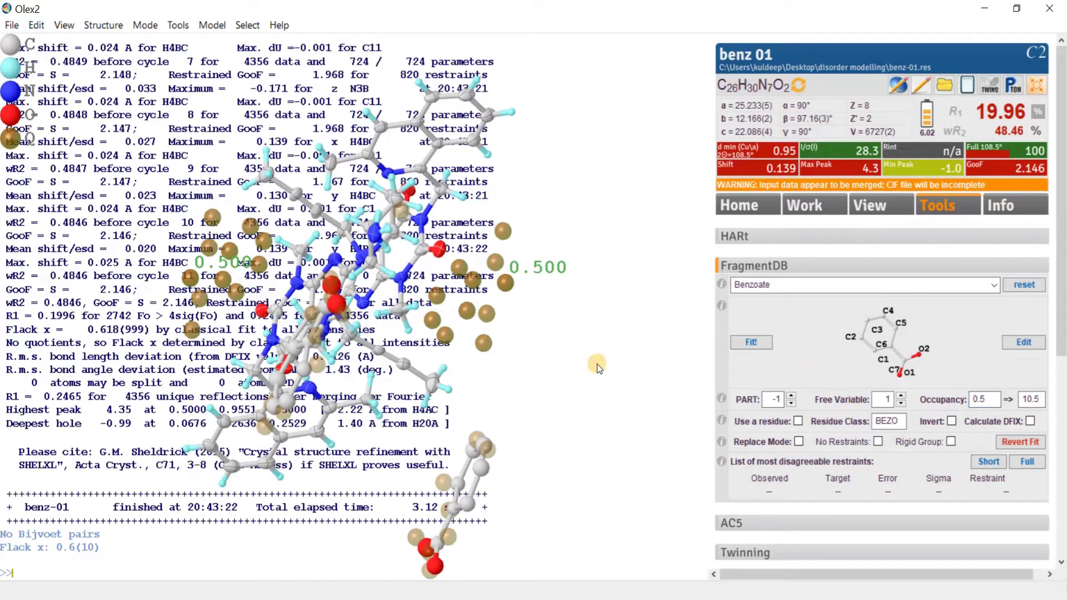
{"action": "left_click_drag", "start_coordinate": [597, 364], "coordinate": [595, 359]}
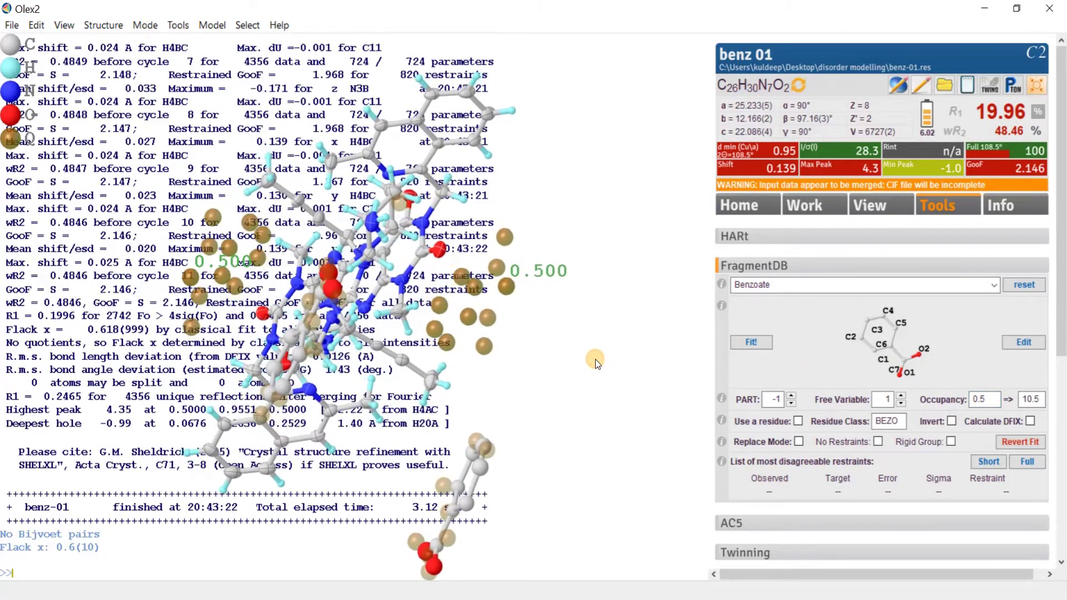
Step: Fit the half-occupancy benzoate onto one of the grown Q-peak clusters beside the main molecule and complete the placement
{"action": "left_click", "coordinate": [751, 343]}
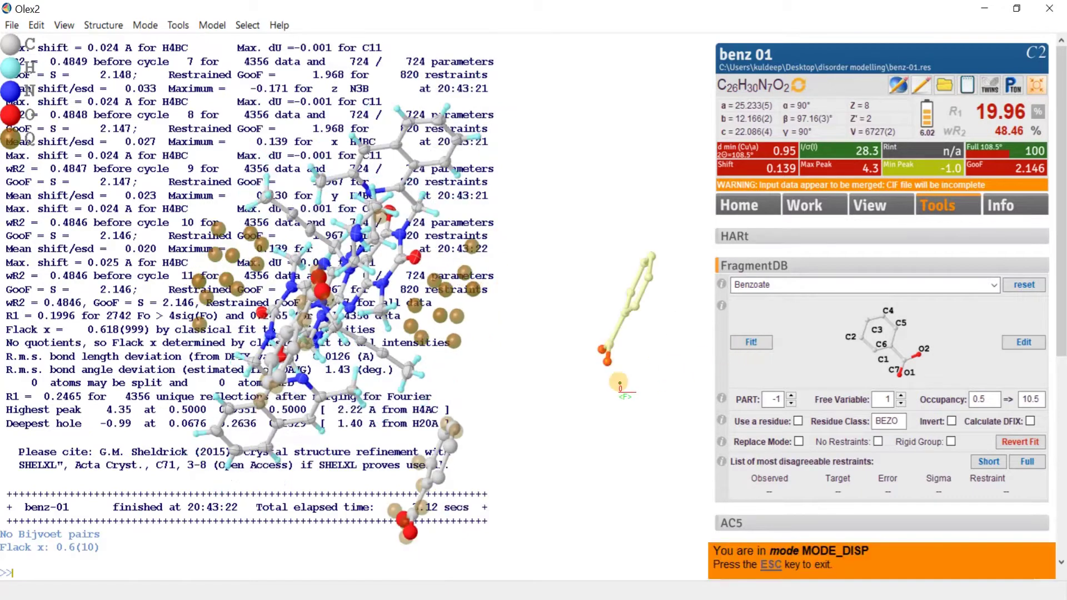
{"action": "left_click_drag", "start_coordinate": [525, 383], "coordinate": [456, 323]}
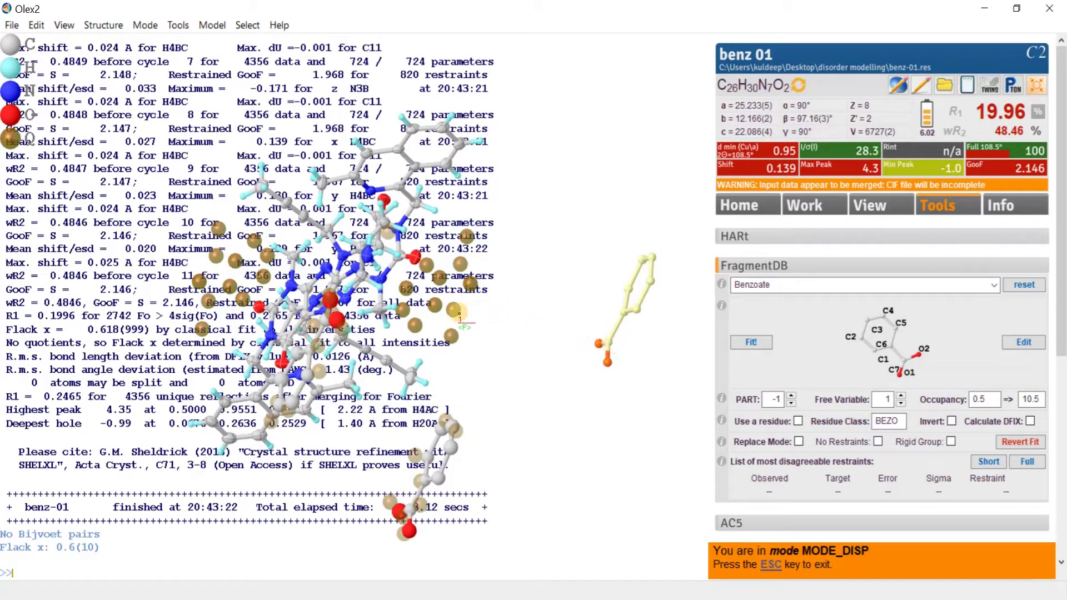
{"action": "left_click", "coordinate": [454, 308]}
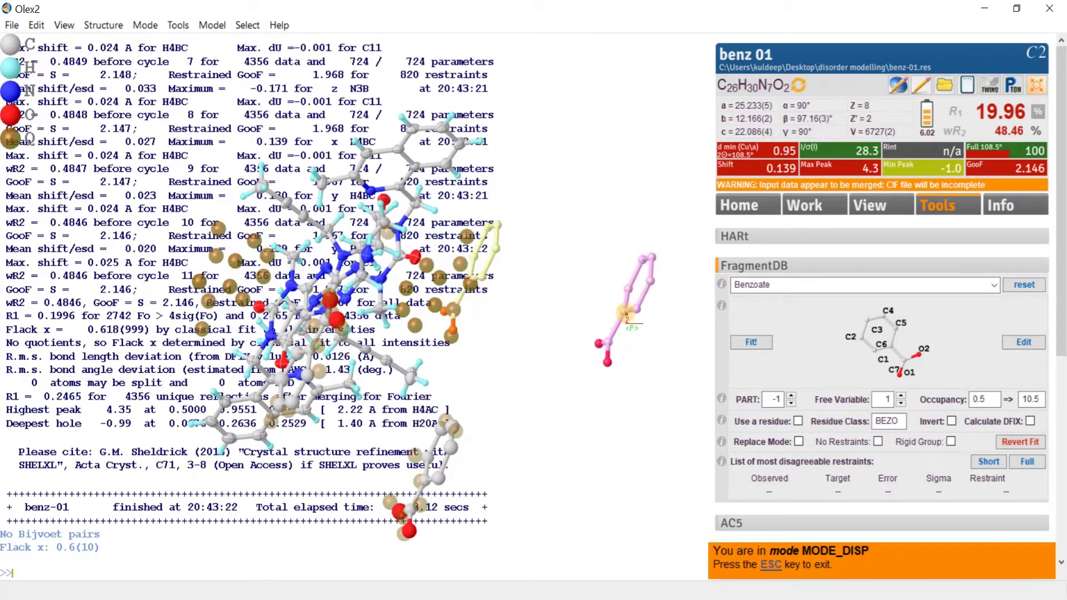
{"action": "left_click", "coordinate": [444, 321]}
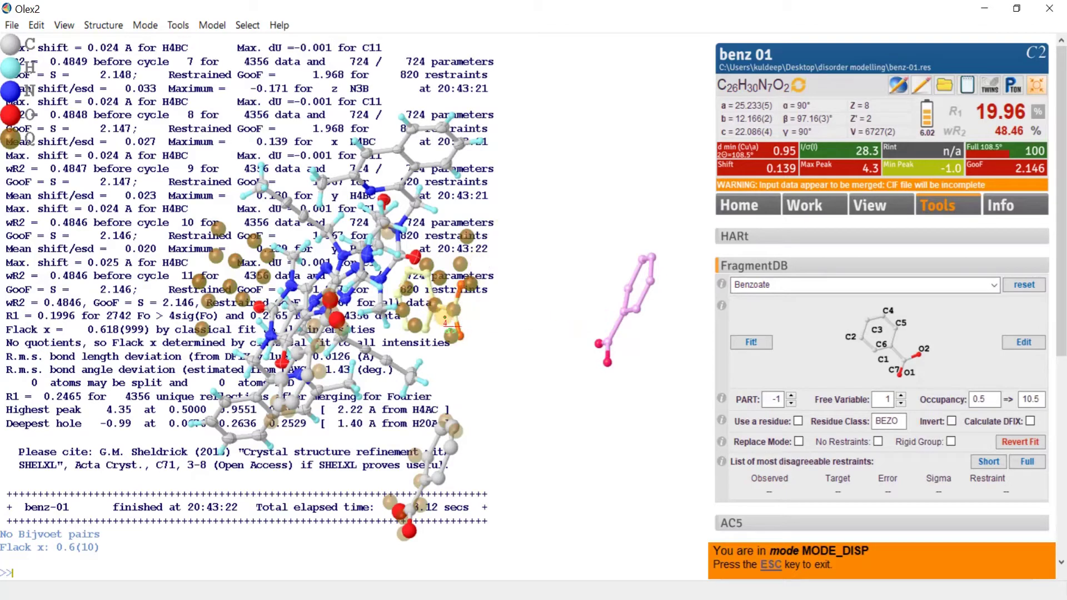
{"action": "left_click_drag", "start_coordinate": [496, 332], "coordinate": [424, 333]}
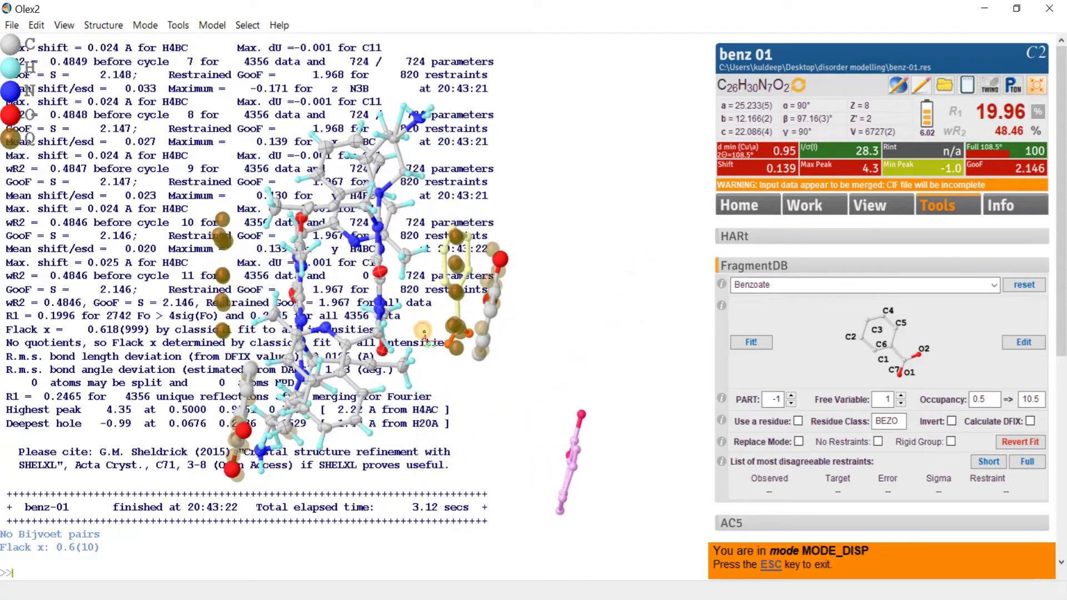
{"action": "left_click_drag", "start_coordinate": [445, 287], "coordinate": [457, 286]}
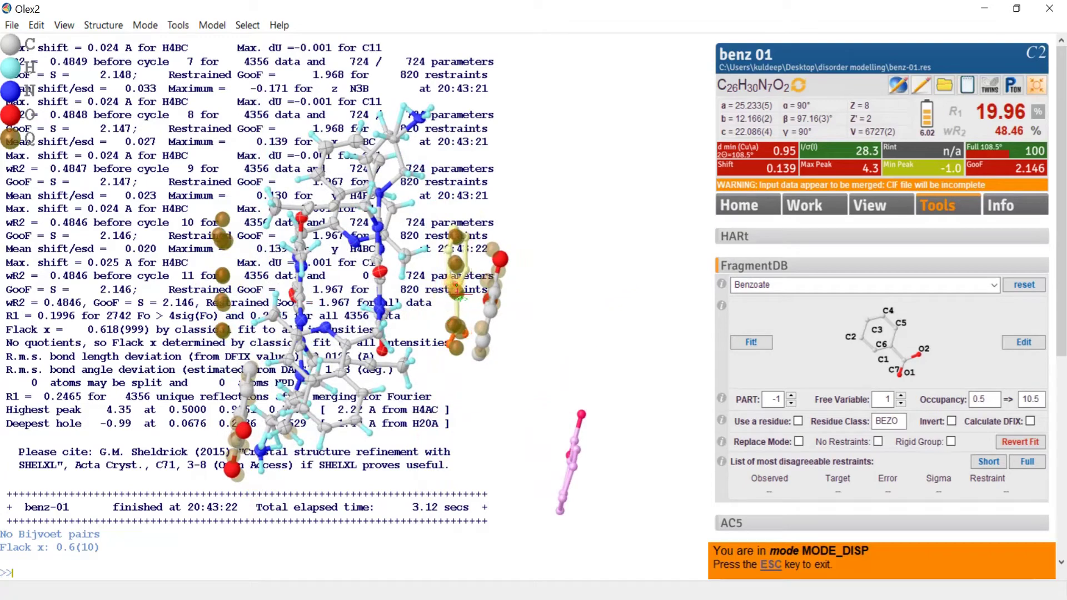
{"action": "left_click_drag", "start_coordinate": [603, 302], "coordinate": [580, 393]}
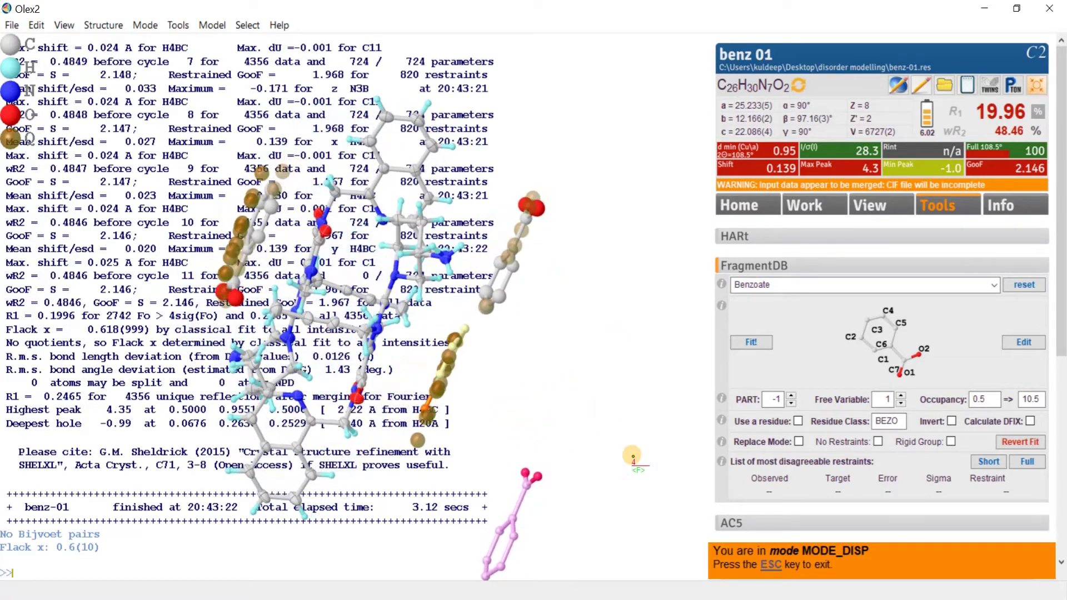
{"action": "left_click", "coordinate": [769, 572]}
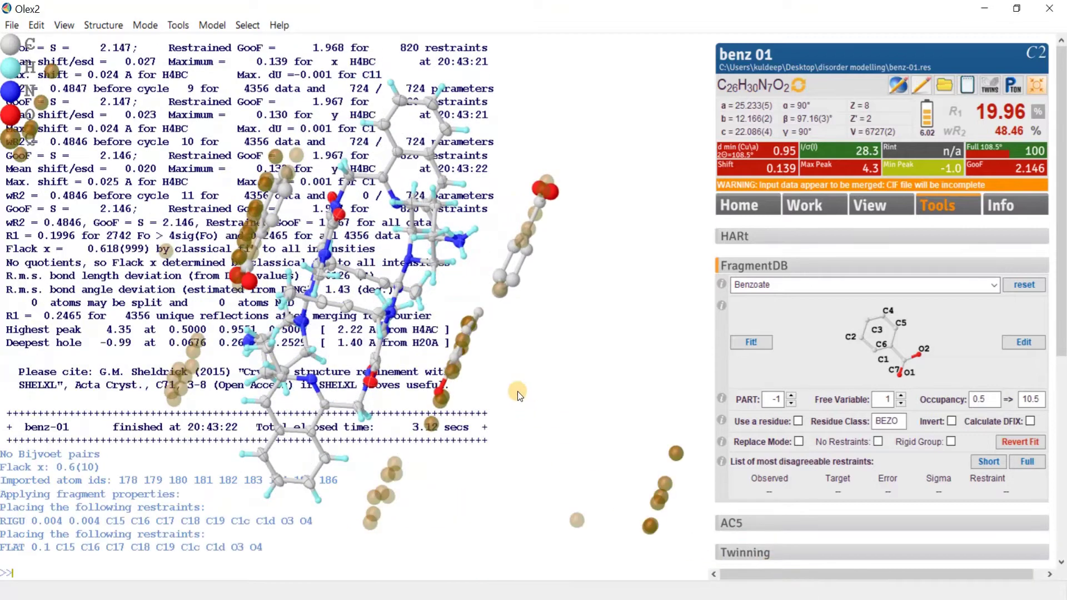
Step: Refine the structure with the newly placed half-occupancy benzoate and inspect the refined model from different directions
{"action": "left_click_drag", "start_coordinate": [518, 392], "coordinate": [578, 375]}
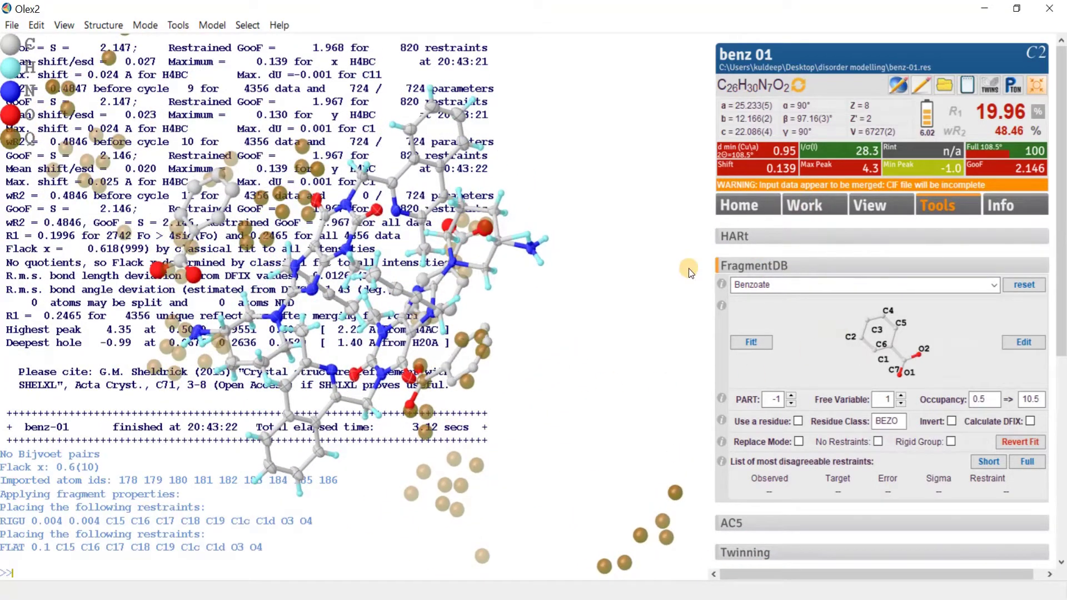
{"action": "key", "text": "ctrl+r"}
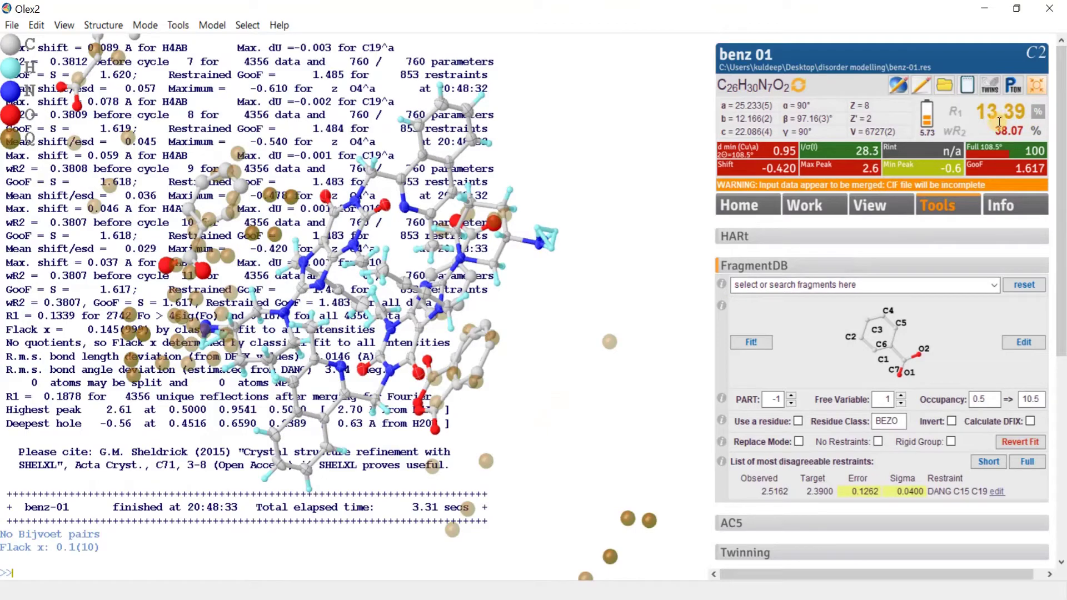
{"action": "left_click_drag", "start_coordinate": [485, 397], "coordinate": [589, 150]}
{"action": "left_click_drag", "start_coordinate": [497, 423], "coordinate": [456, 365]}
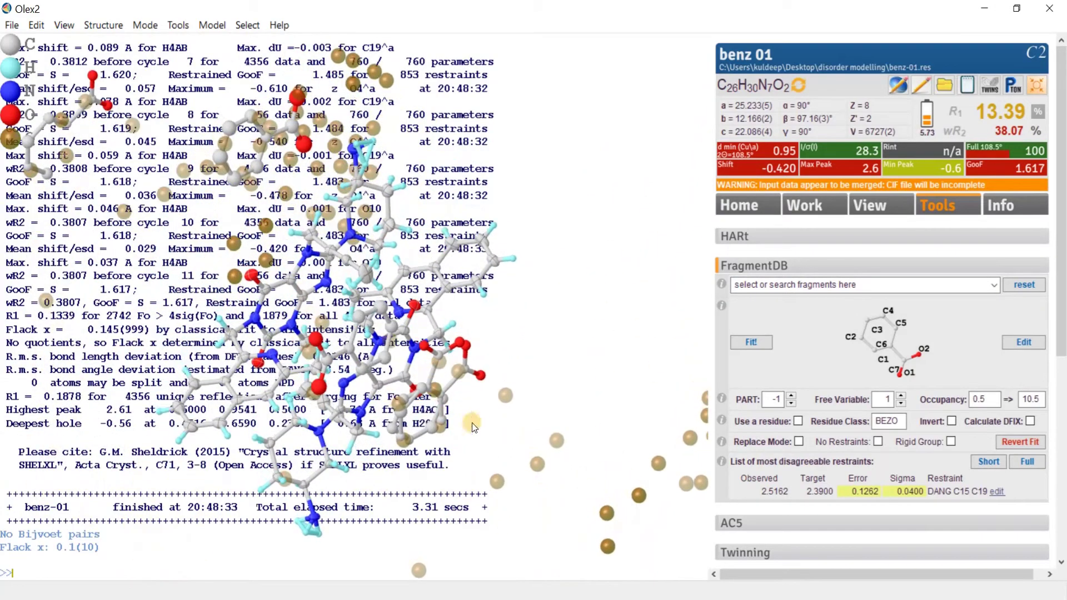
{"action": "left_click", "coordinate": [642, 599]}
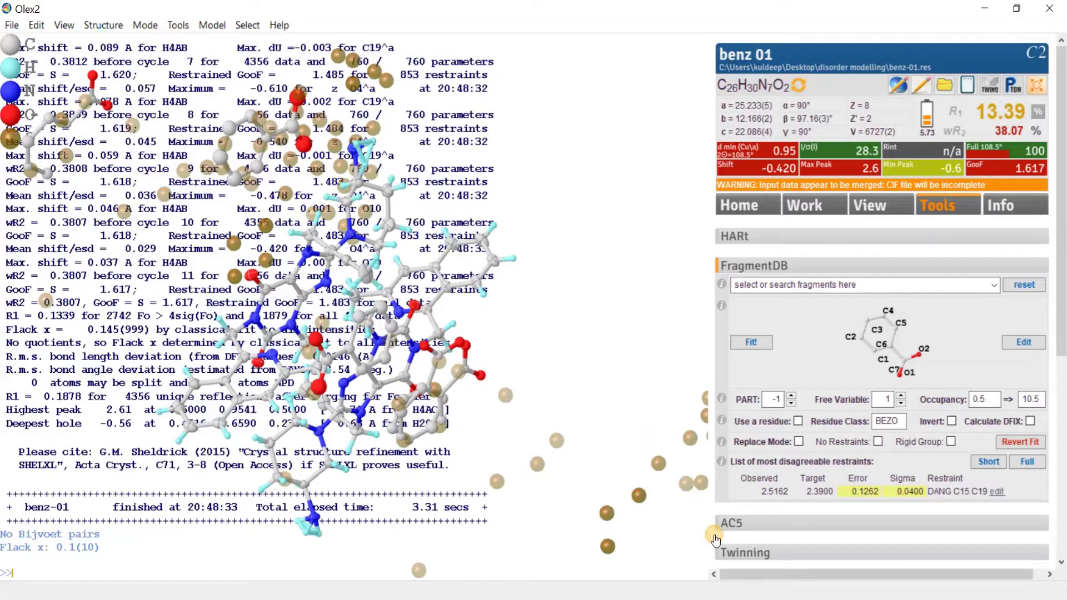
Step: Fuse the grown structure back to its asymmetric unit and assemble the scattered fragments around the main molecule
{"action": "left_click_drag", "start_coordinate": [546, 341], "coordinate": [529, 461]}
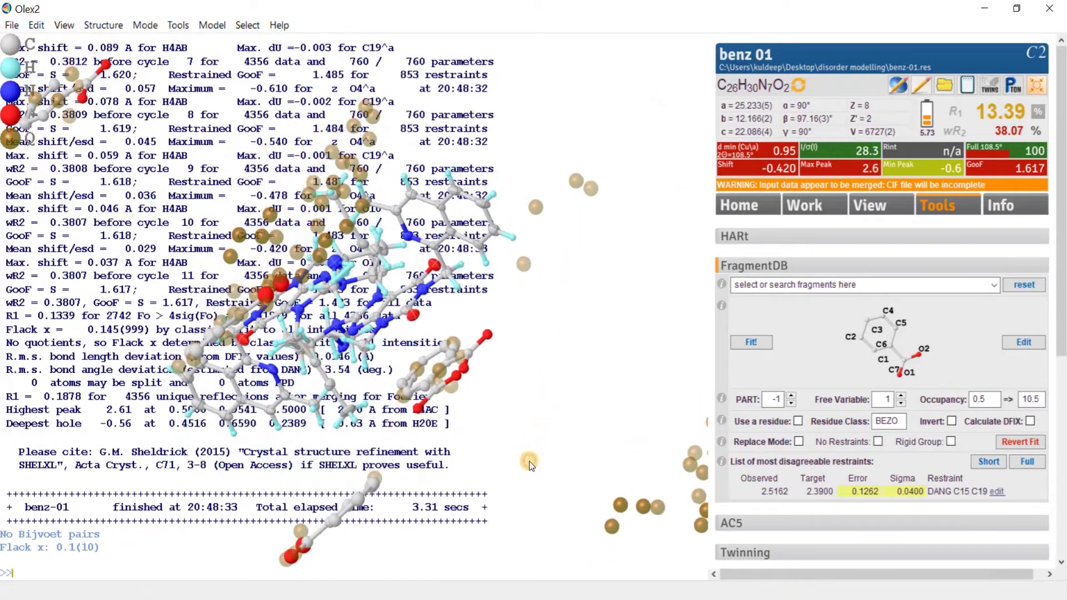
{"action": "left_click_drag", "start_coordinate": [449, 373], "coordinate": [487, 410]}
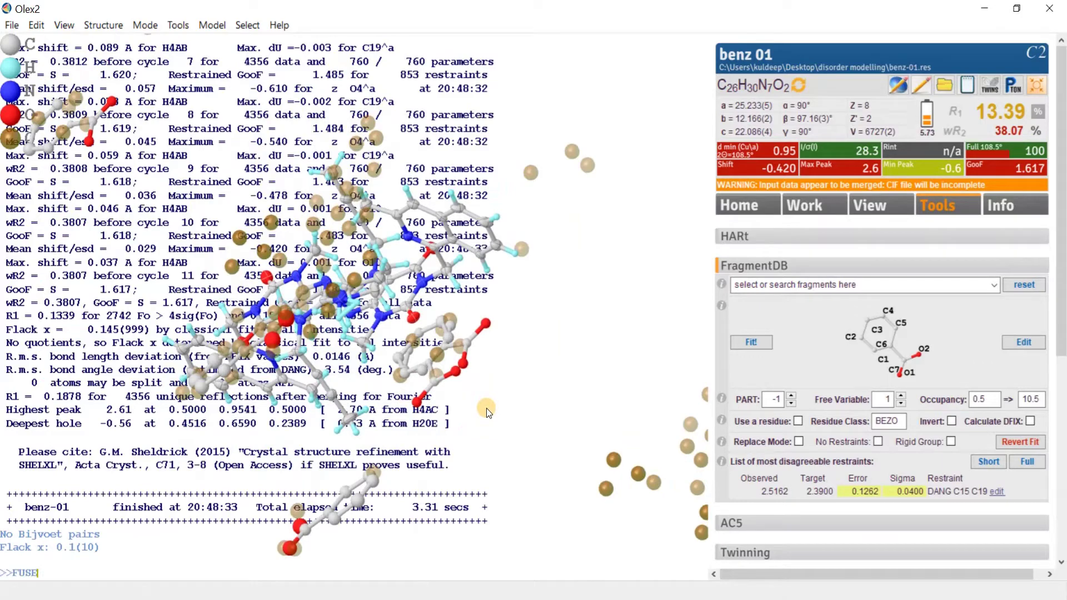
{"action": "key", "text": "Return"}
{"action": "left_click_drag", "start_coordinate": [508, 425], "coordinate": [454, 452]}
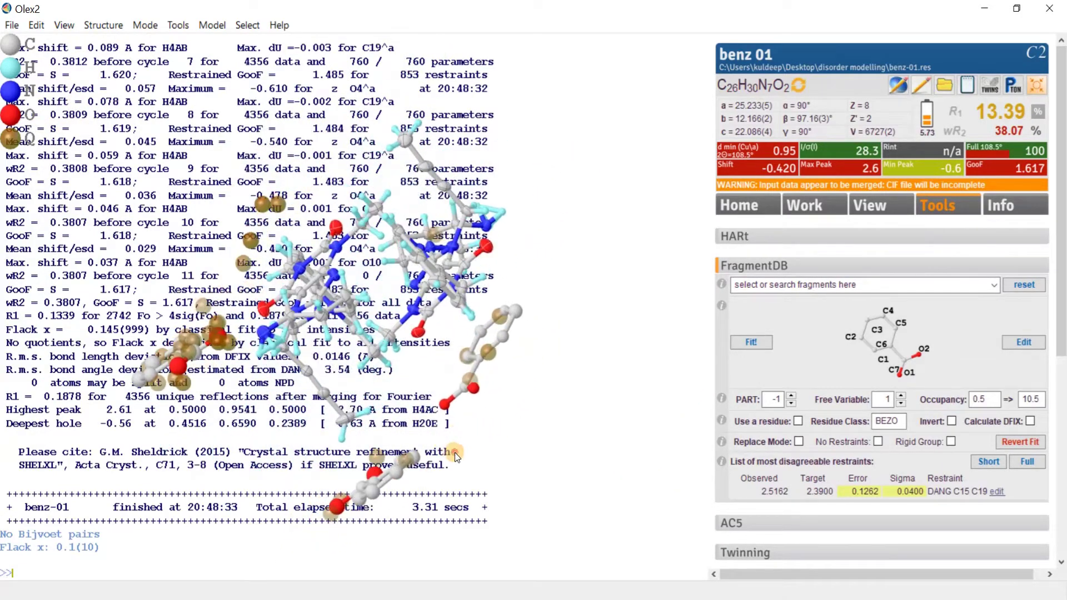
{"action": "left_click_drag", "start_coordinate": [489, 325], "coordinate": [569, 346]}
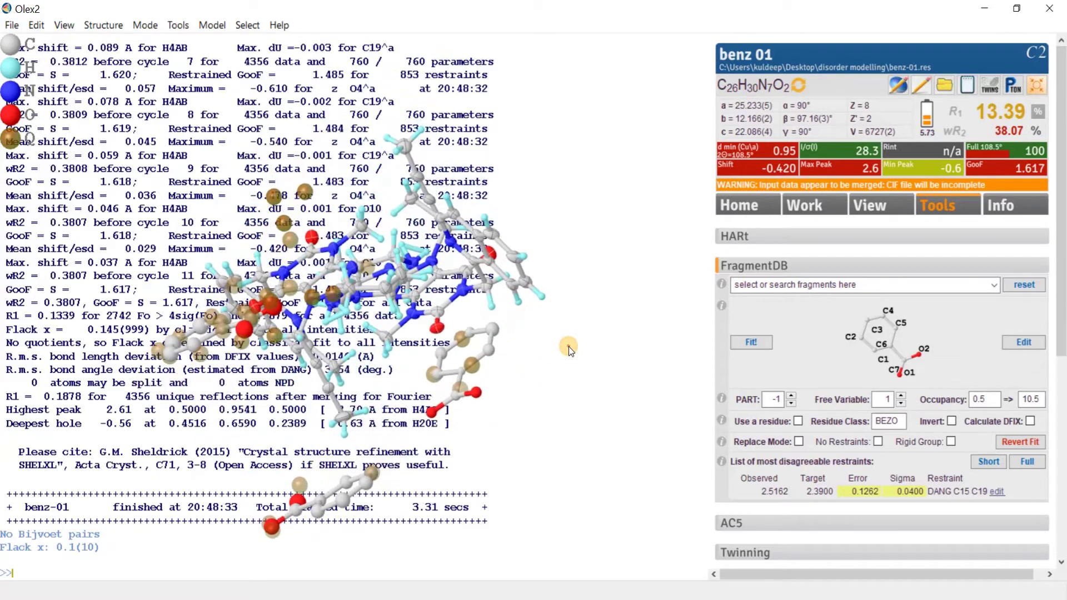
{"action": "left_click_drag", "start_coordinate": [440, 365], "coordinate": [572, 262]}
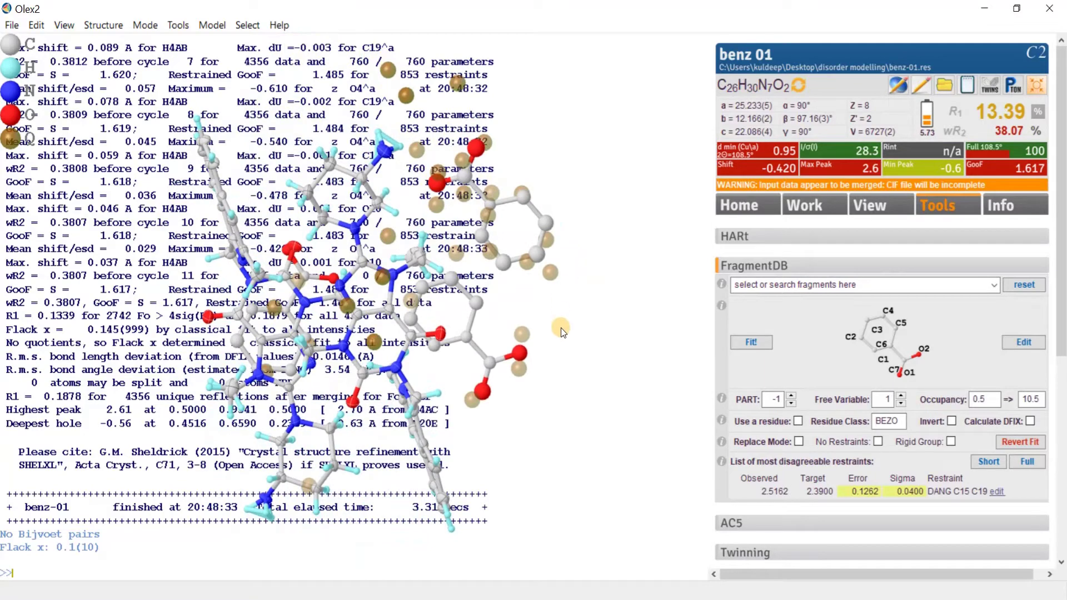
{"action": "left_click_drag", "start_coordinate": [561, 328], "coordinate": [613, 322]}
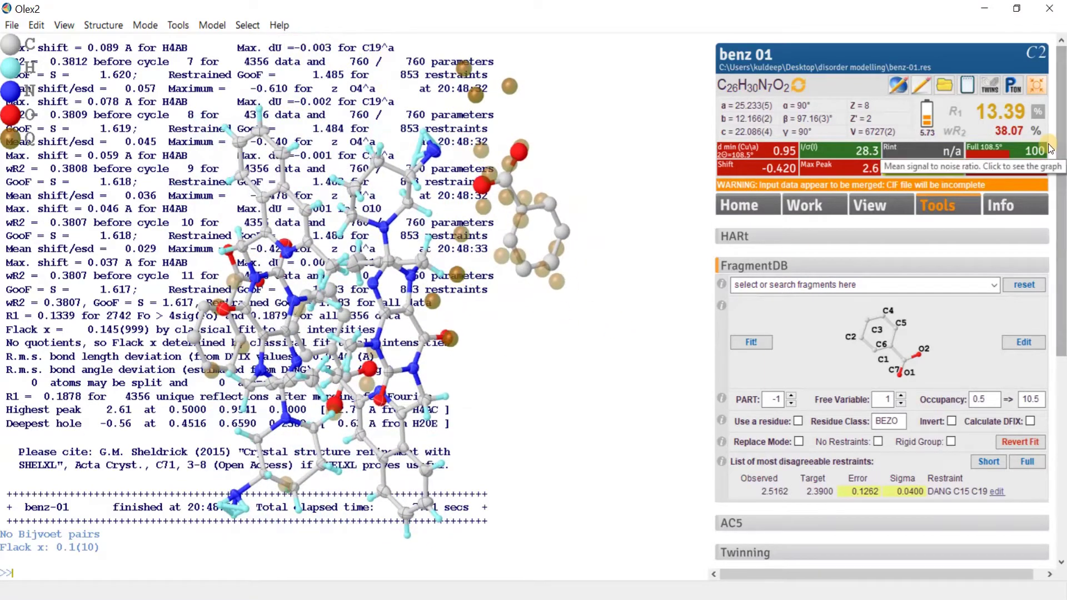
{"action": "left_click", "coordinate": [1037, 84]}
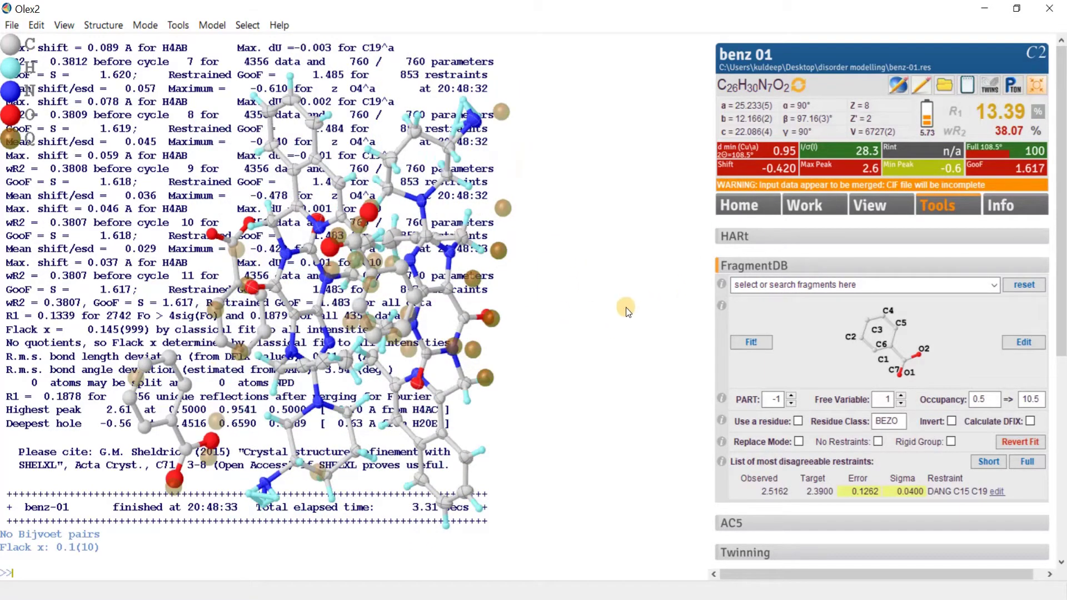
Step: Fit another Benzoate fragment with PART -1 and occupancy 0.5 onto the remaining Q-peak cluster beside the main molecule
{"action": "left_click_drag", "start_coordinate": [626, 309], "coordinate": [450, 269]}
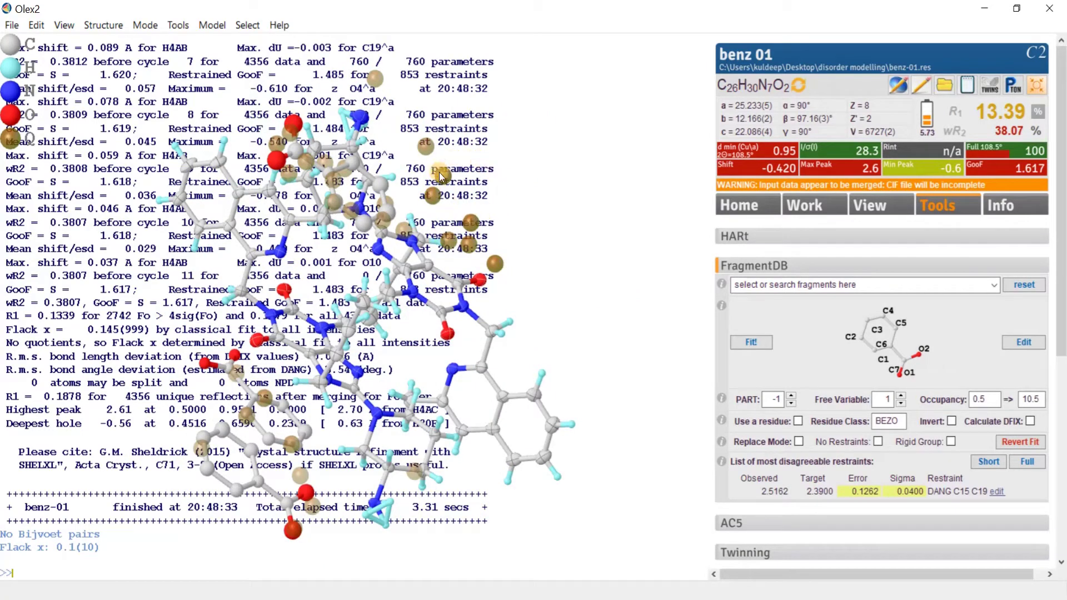
{"action": "left_click_drag", "start_coordinate": [439, 176], "coordinate": [535, 356]}
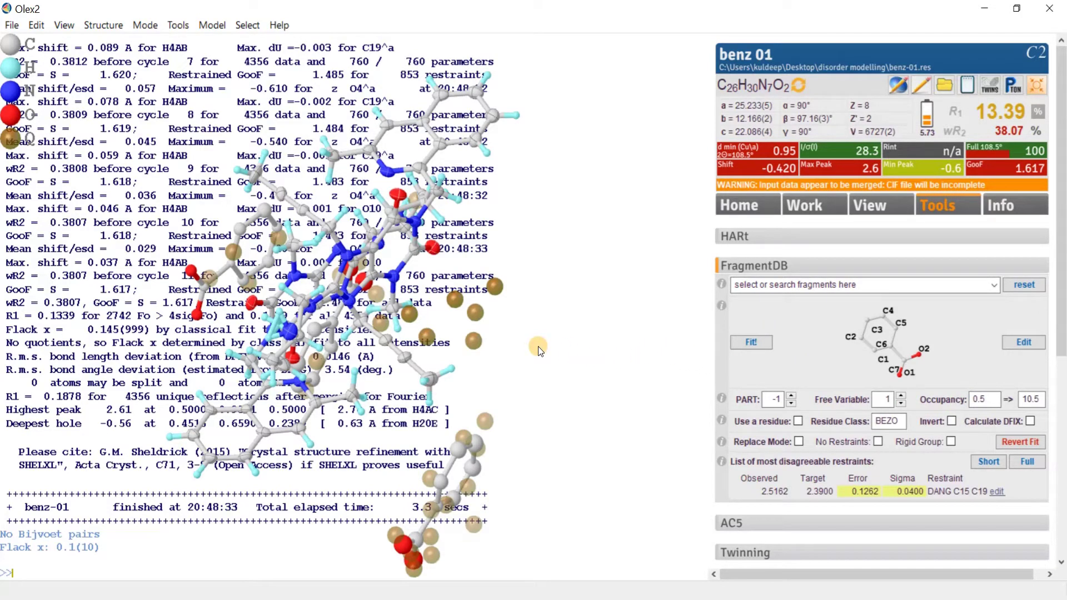
{"action": "left_click_drag", "start_coordinate": [538, 345], "coordinate": [618, 339]}
{"action": "left_click", "coordinate": [751, 344]}
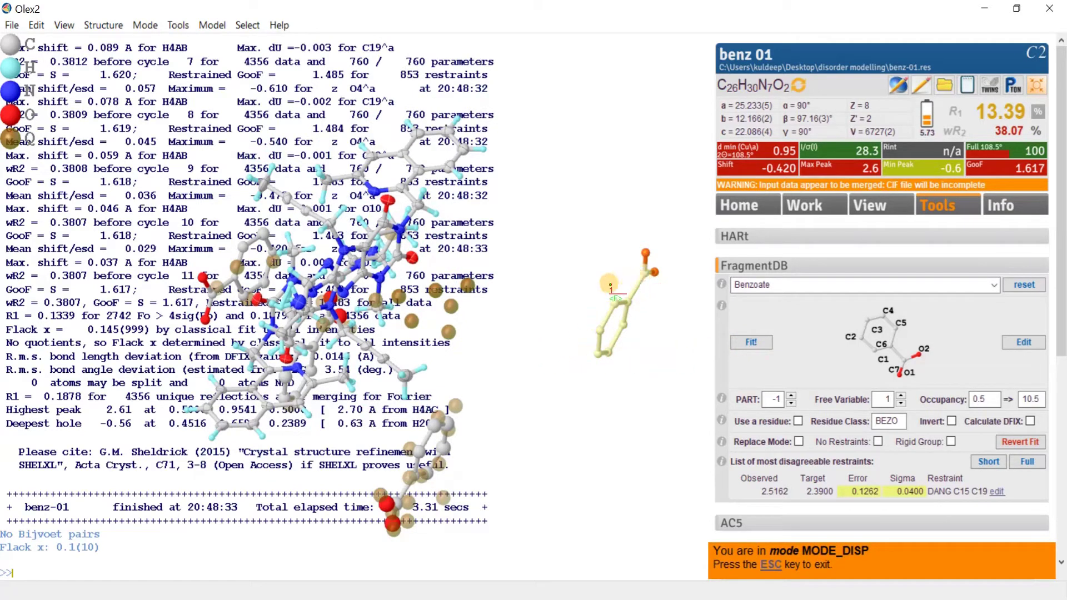
{"action": "left_click", "coordinate": [449, 307]}
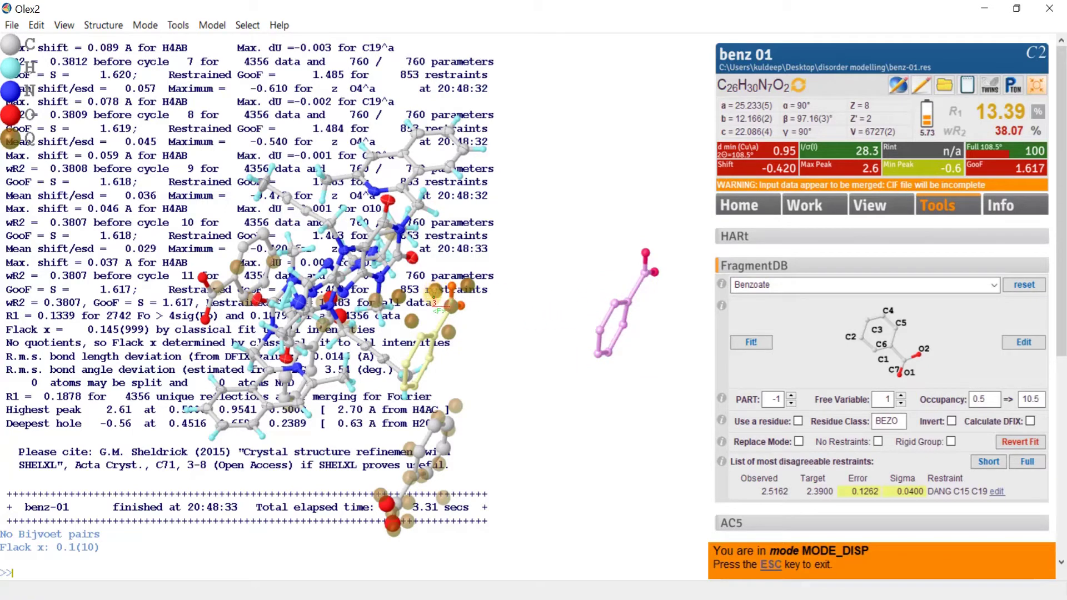
{"action": "left_click", "coordinate": [435, 290]}
{"action": "left_click_drag", "start_coordinate": [461, 315], "coordinate": [333, 433]}
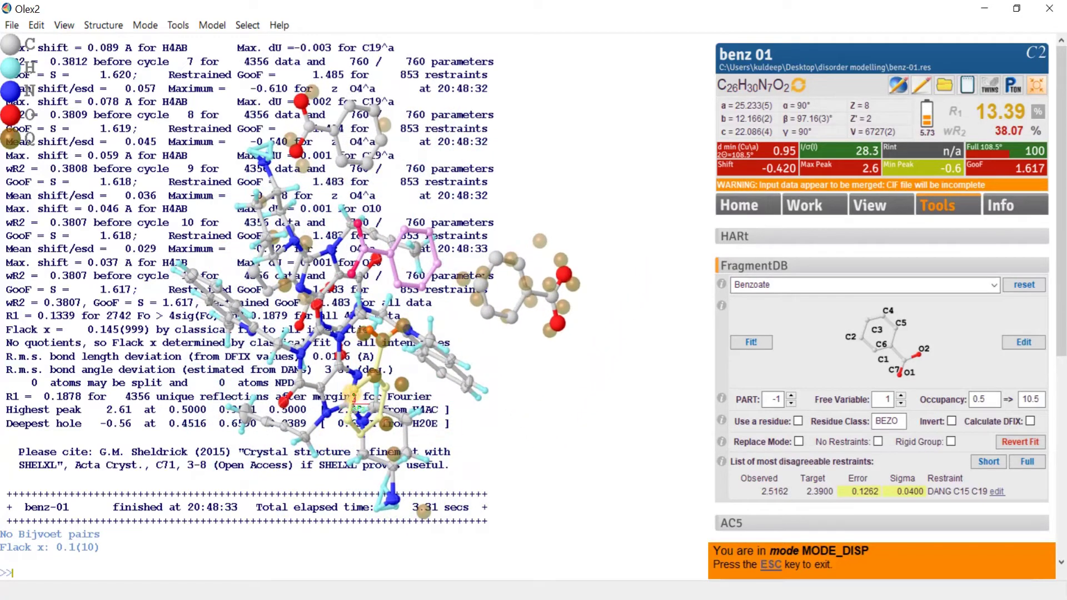
{"action": "left_click_drag", "start_coordinate": [353, 393], "coordinate": [509, 457]}
{"action": "left_click_drag", "start_coordinate": [542, 481], "coordinate": [650, 491]}
{"action": "left_click_drag", "start_coordinate": [402, 466], "coordinate": [384, 450]}
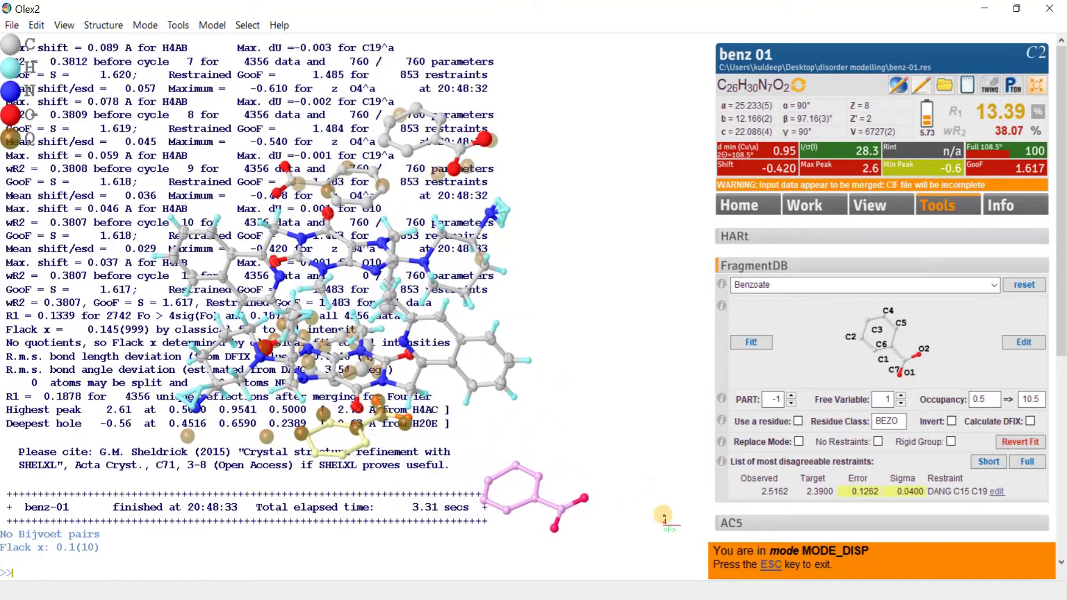
{"action": "left_click", "coordinate": [772, 570]}
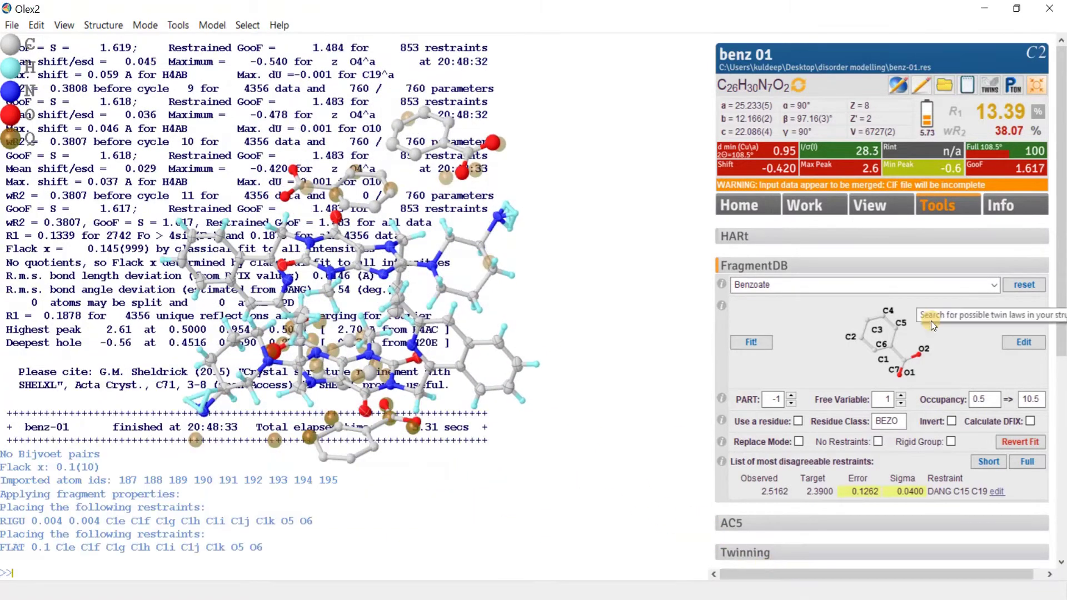
Step: Refine the structure with both half-occupancy benzoates using ShelXL, L.S. and 10 cycles
{"action": "left_click", "coordinate": [810, 213]}
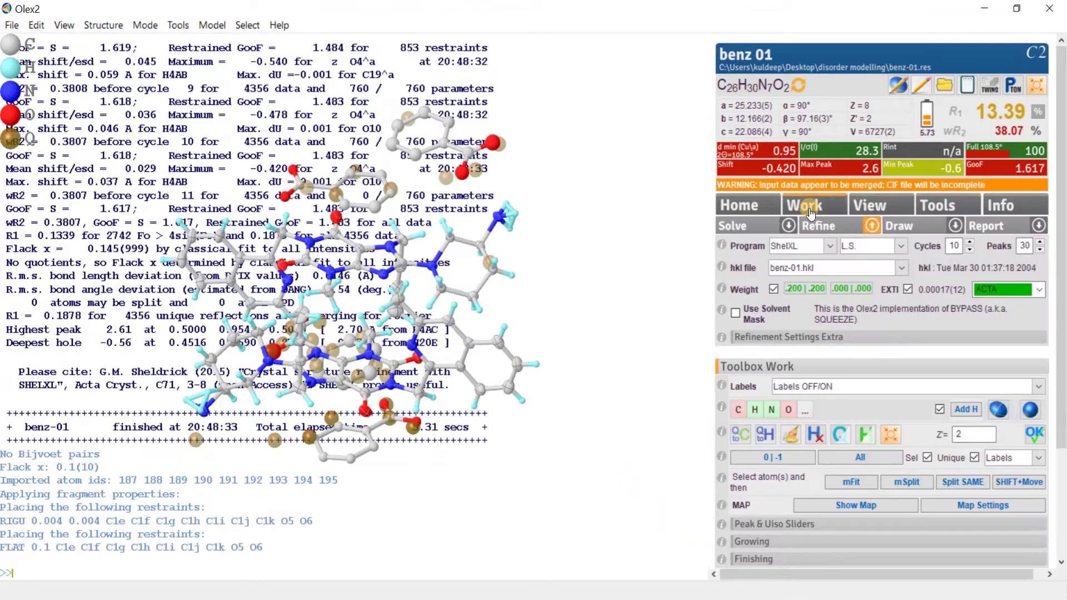
{"action": "left_click", "coordinate": [819, 226]}
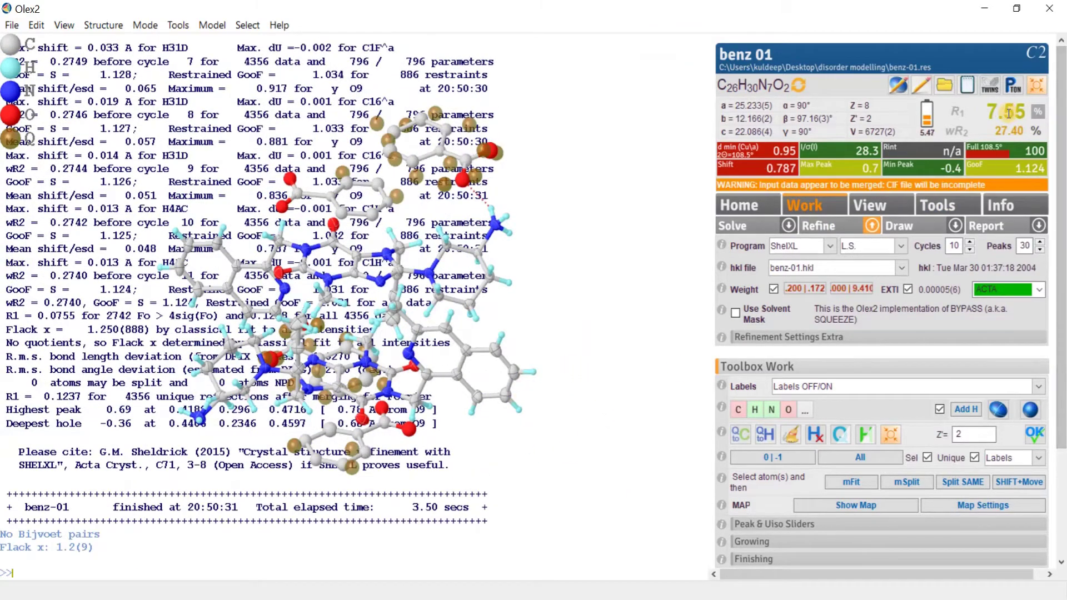
Step: Make the non-hydrogen atoms anisotropic with the ANIS command and refine the structure
{"action": "left_click_drag", "start_coordinate": [614, 274], "coordinate": [483, 250]}
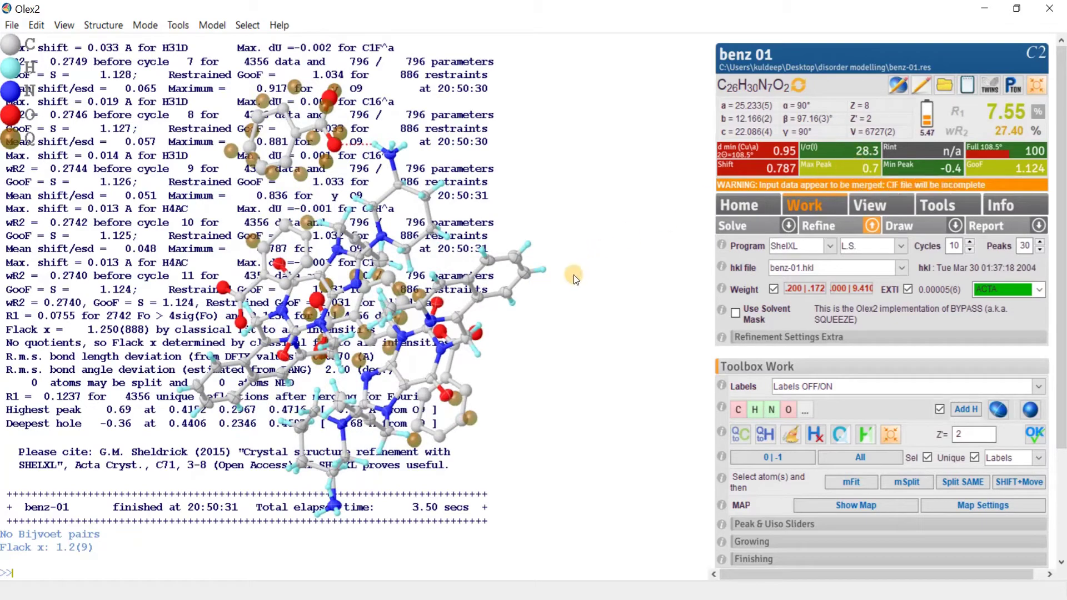
{"action": "left_click_drag", "start_coordinate": [573, 276], "coordinate": [535, 332]}
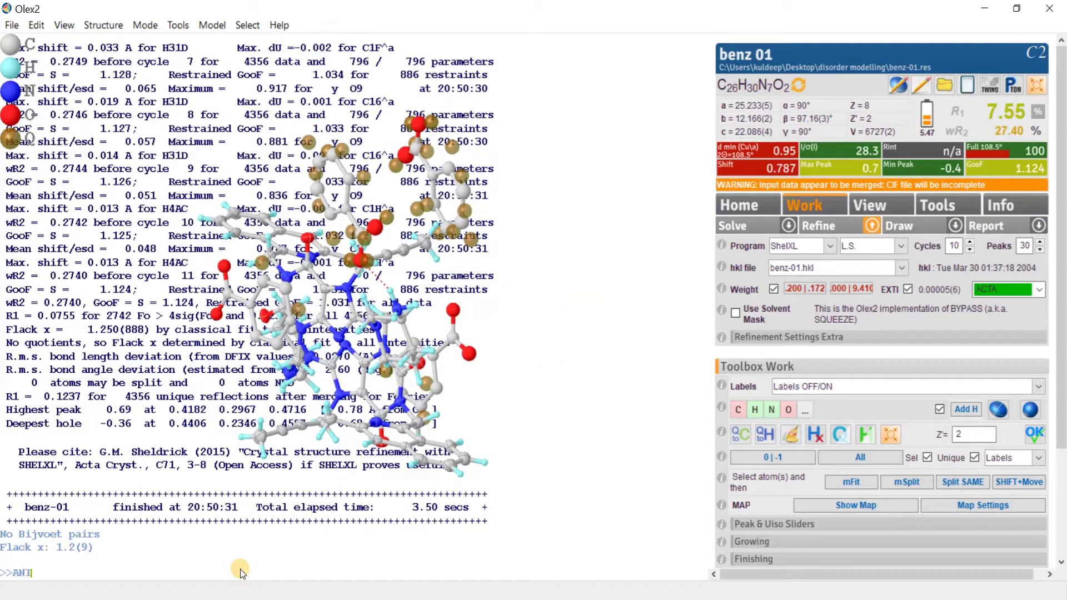
{"action": "key", "text": "Return"}
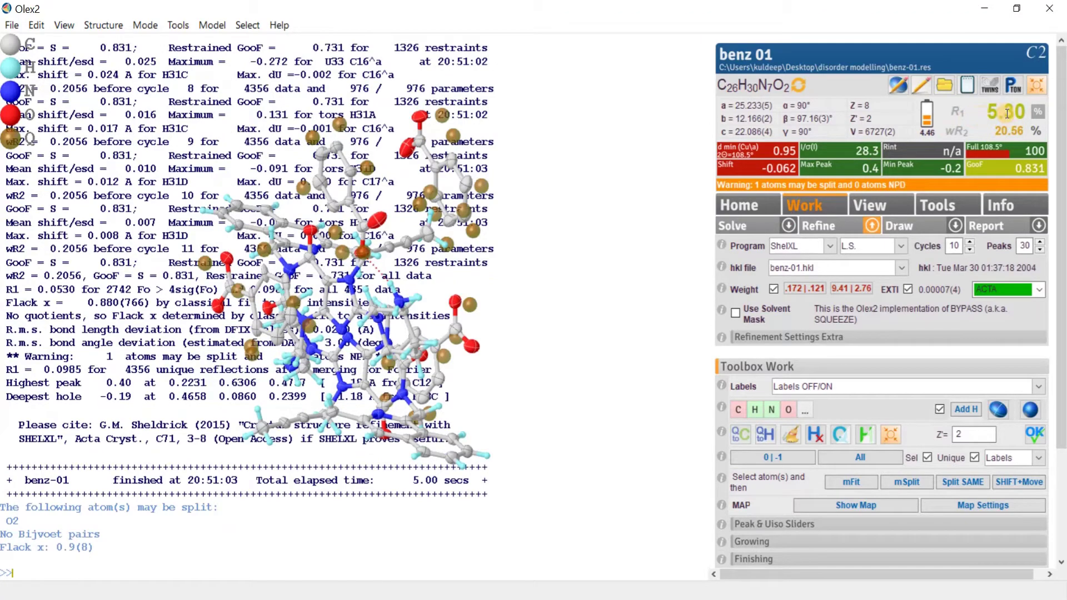
Step: Limit the console text shown behind the model to 20 lines with the LINES command
{"action": "left_click_drag", "start_coordinate": [589, 219], "coordinate": [578, 238]}
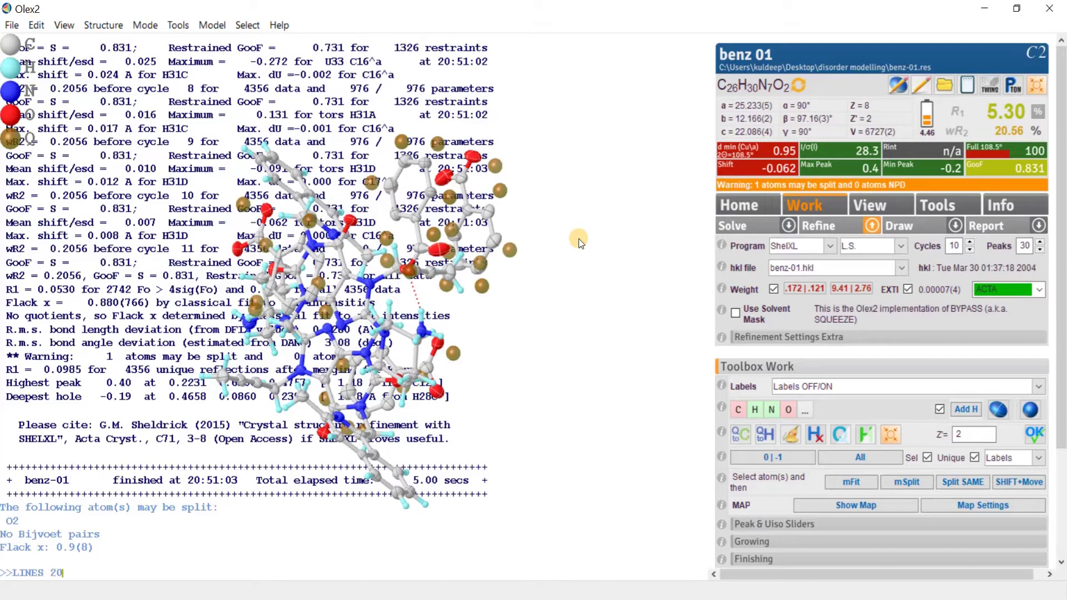
{"action": "key", "text": "Return"}
Step: Add hydrogen atoms to the anisotropic model, including the benzoate rings, and refine it again
{"action": "left_click_drag", "start_coordinate": [555, 272], "coordinate": [611, 277]}
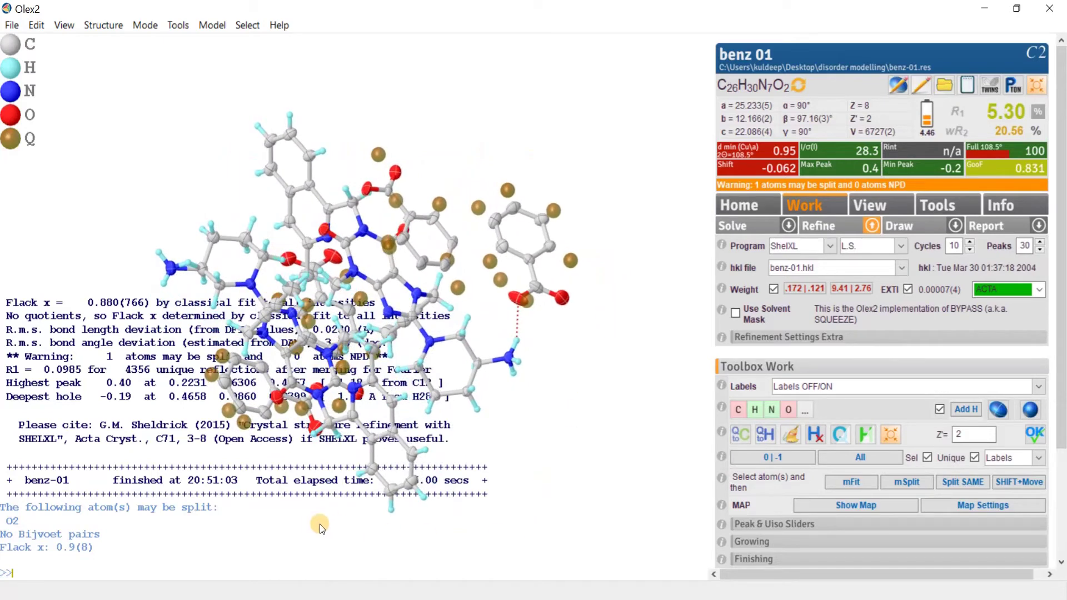
{"action": "left_click_drag", "start_coordinate": [464, 555], "coordinate": [600, 514]}
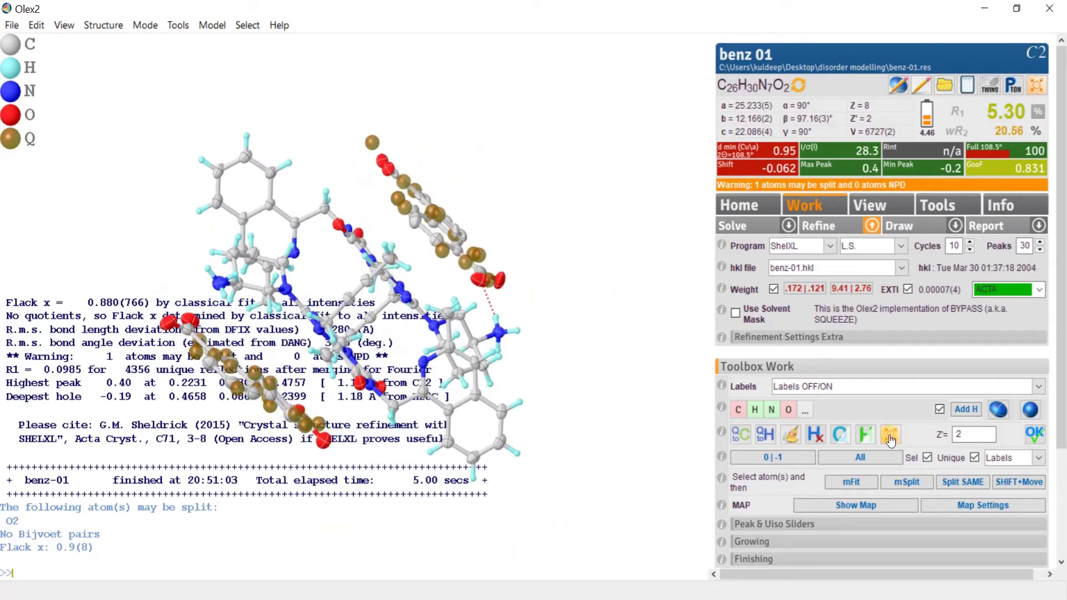
{"action": "left_click", "coordinate": [971, 416]}
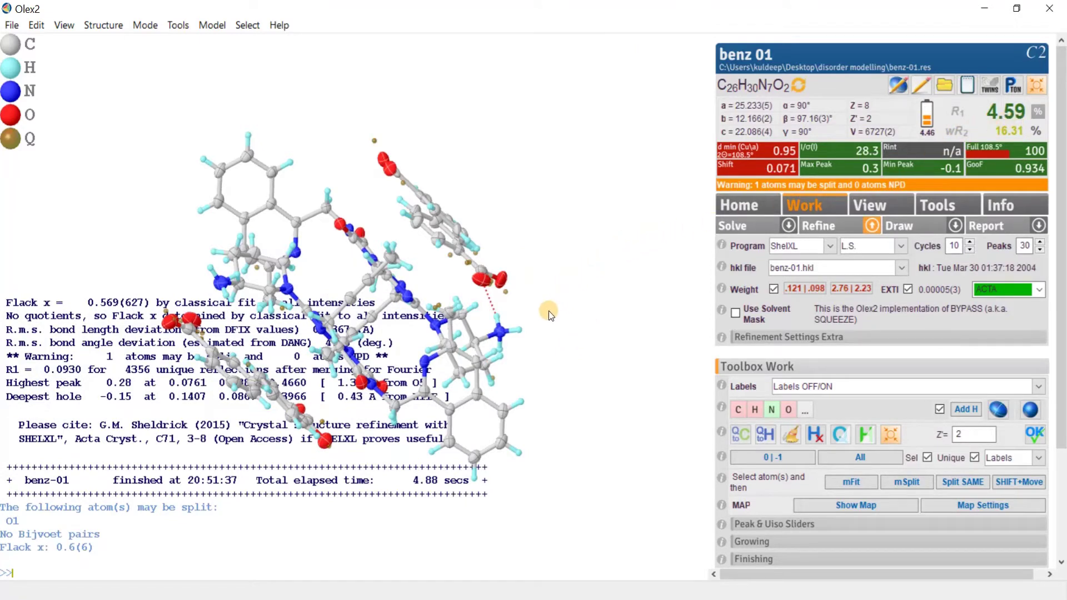
Step: Enlarge the displayed Q peaks with AZOOM 300 $q
{"action": "left_click_drag", "start_coordinate": [548, 362], "coordinate": [557, 180]}
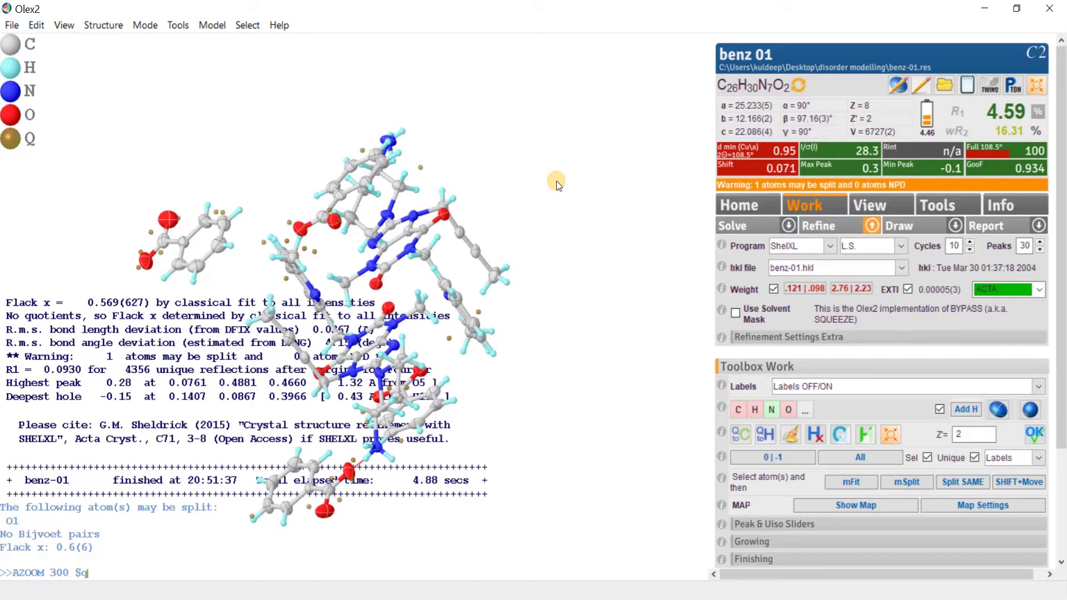
{"action": "key", "text": "Return"}
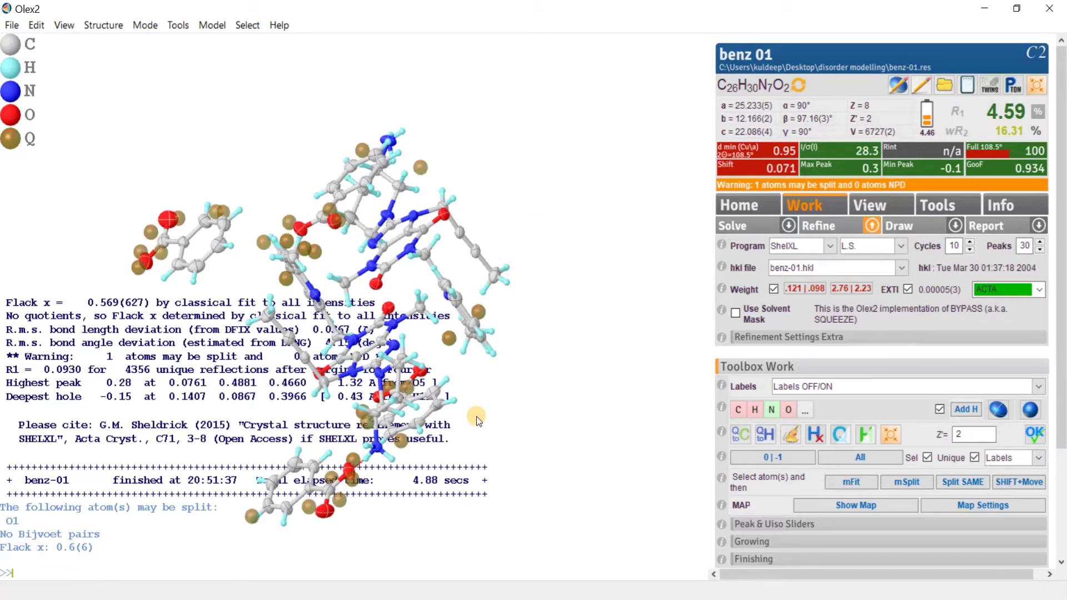
{"action": "left_click_drag", "start_coordinate": [476, 415], "coordinate": [639, 322]}
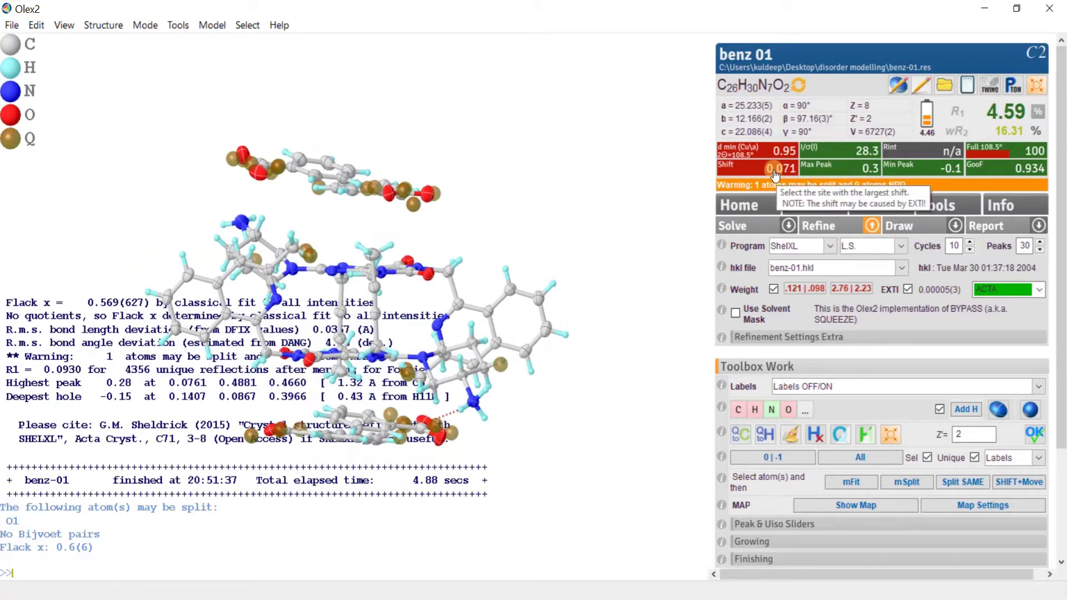
Step: Delete the three hydrogens on the terminal amine nitrogen not hydrogen-bonded to a benzoate, add hydrogens again and refine
{"action": "left_click_drag", "start_coordinate": [486, 184], "coordinate": [550, 188]}
{"action": "left_click_drag", "start_coordinate": [533, 400], "coordinate": [572, 234]}
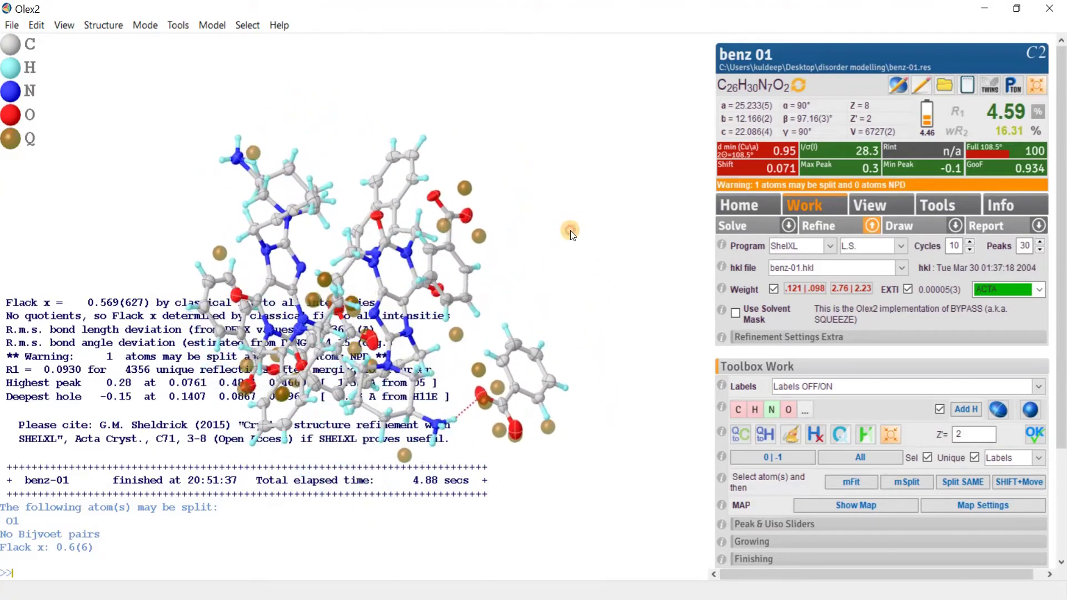
{"action": "left_click_drag", "start_coordinate": [419, 225], "coordinate": [192, 163]}
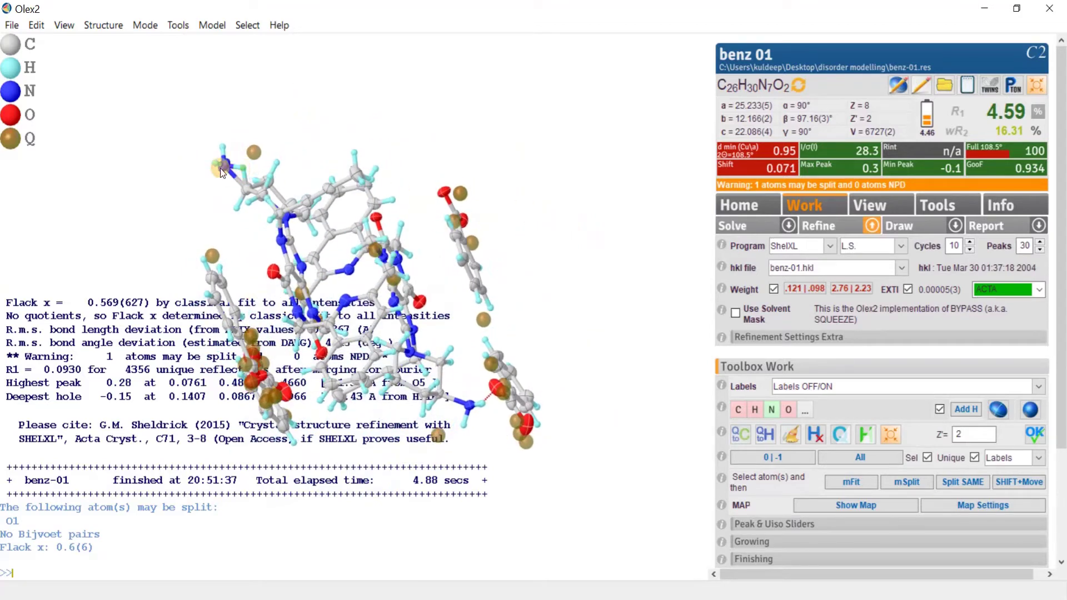
{"action": "left_click", "coordinate": [216, 163]}
{"action": "left_click", "coordinate": [222, 149]}
{"action": "key", "text": "Delete"}
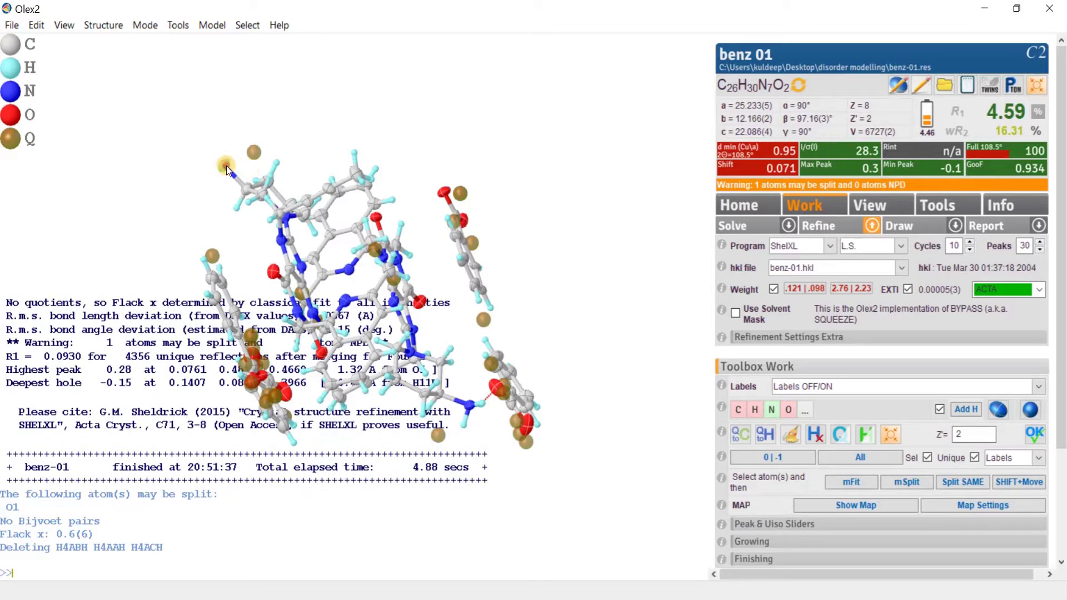
{"action": "left_click", "coordinate": [966, 409]}
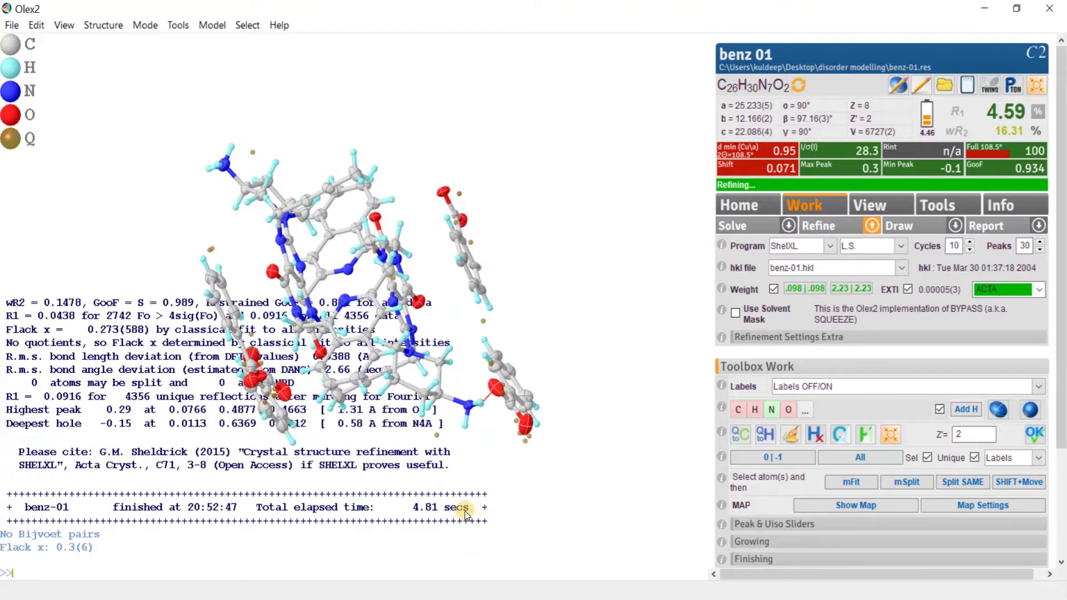
Step: Examine the hydrogens on both terminal nitrogens, their hydrogen bonding to benzoate, and the occupancies of the benzoate ring atoms
{"action": "left_click_drag", "start_coordinate": [462, 489], "coordinate": [523, 305]}
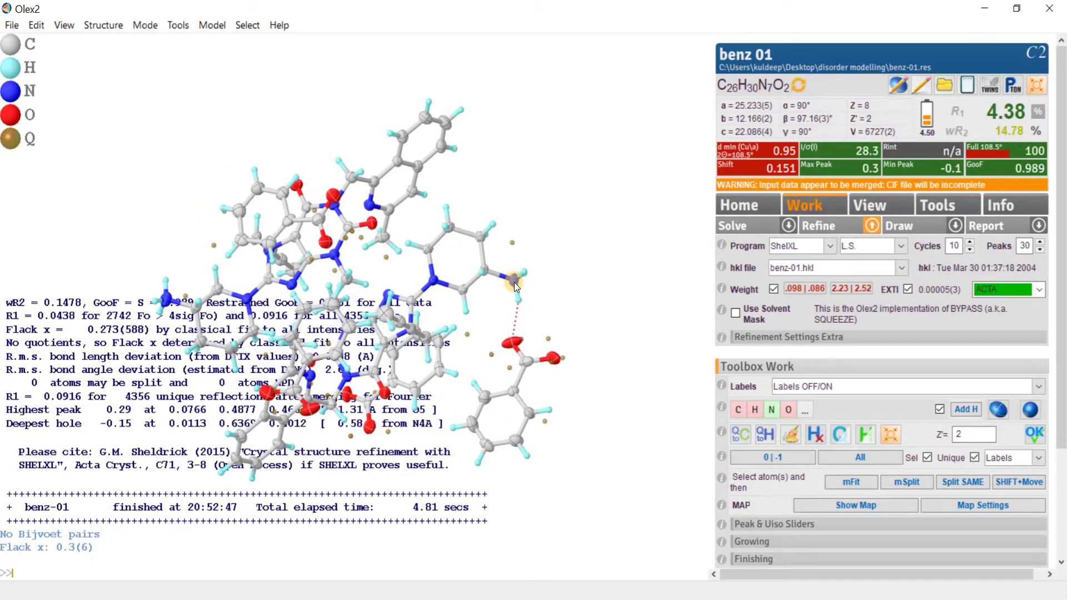
{"action": "left_click_drag", "start_coordinate": [502, 294], "coordinate": [524, 281]}
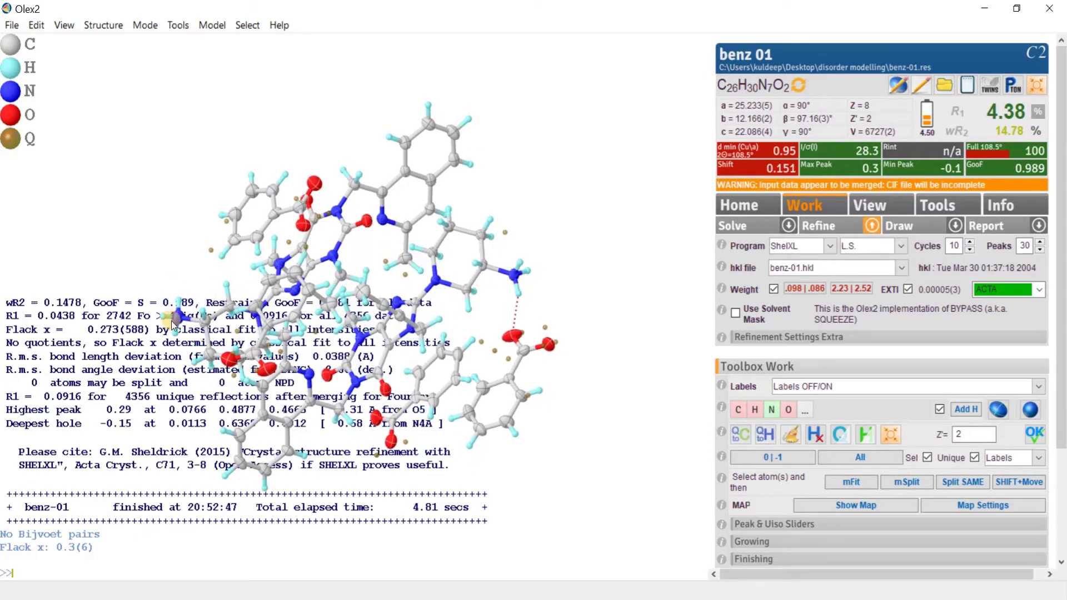
{"action": "left_click_drag", "start_coordinate": [541, 233], "coordinate": [586, 272]}
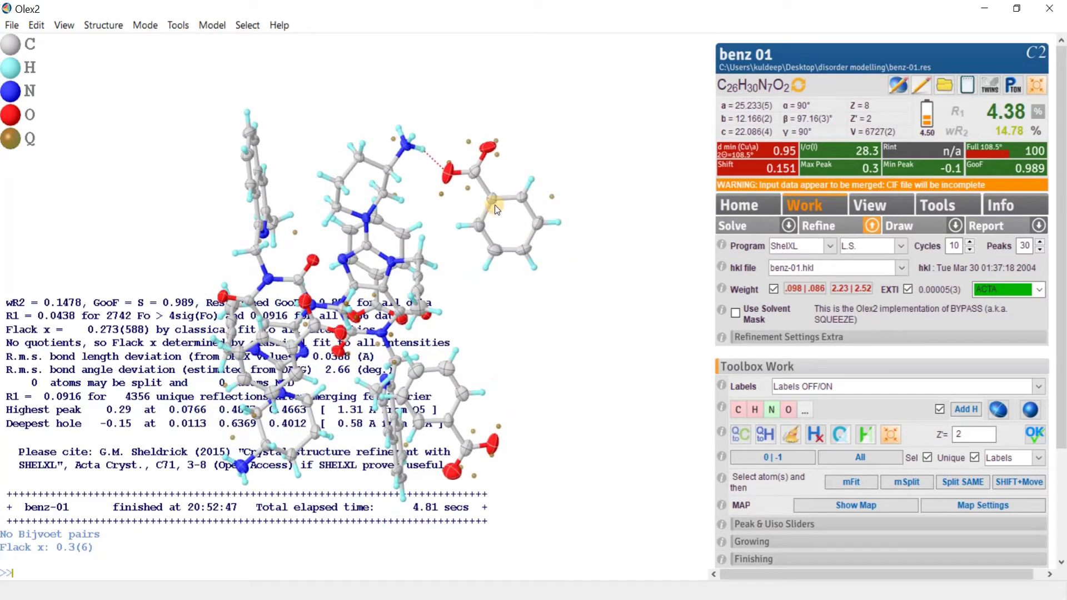
{"action": "mouse_move", "coordinate": [491, 197]}
{"action": "left_click_drag", "start_coordinate": [528, 369], "coordinate": [323, 478]}
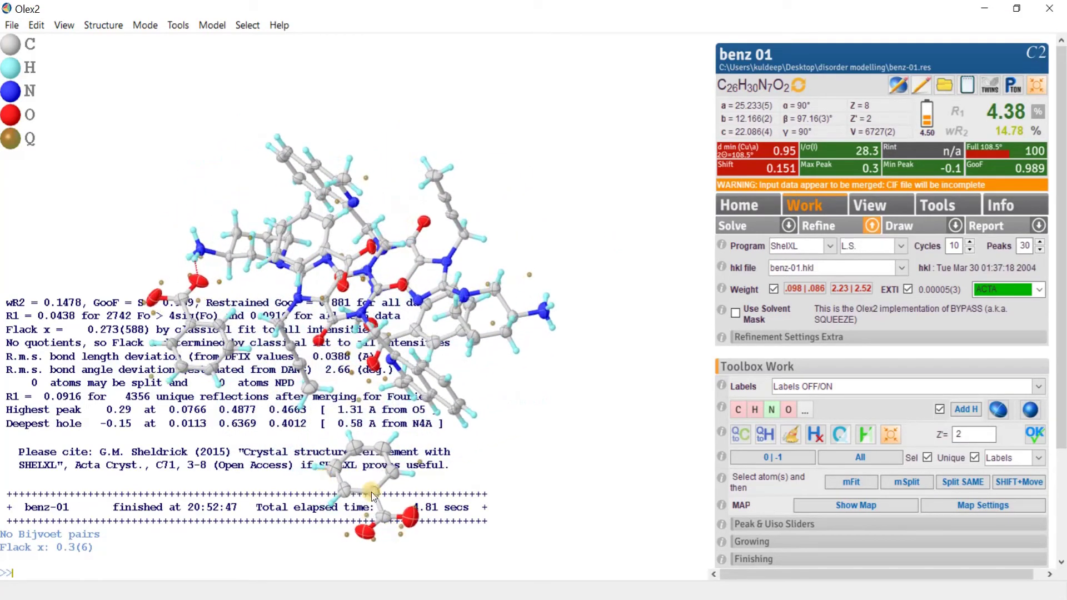
{"action": "mouse_move", "coordinate": [347, 493]}
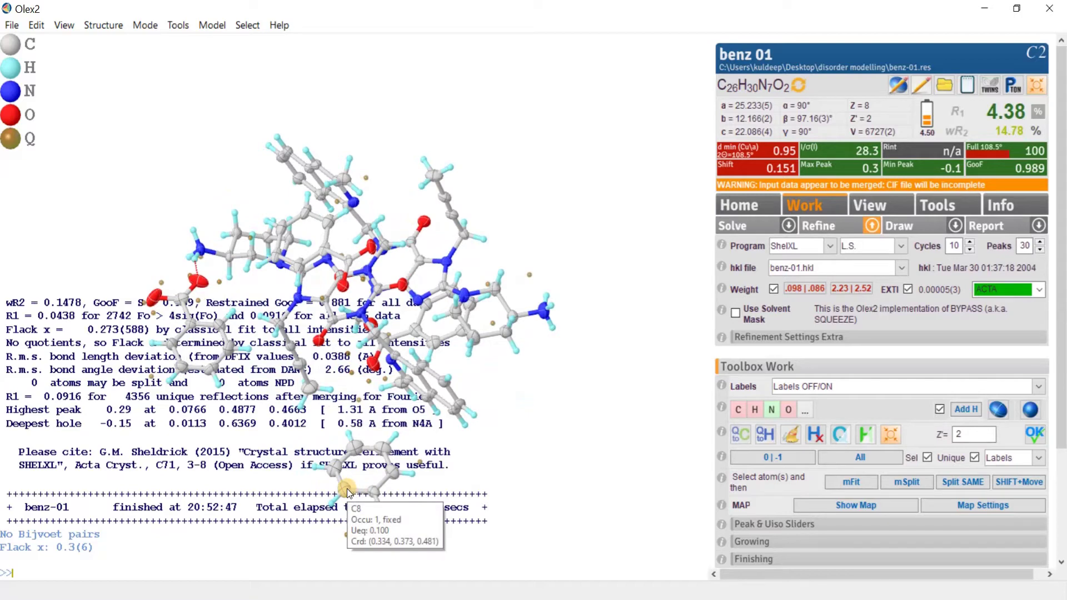
{"action": "left_click_drag", "start_coordinate": [444, 480], "coordinate": [463, 491]}
{"action": "mouse_move", "coordinate": [194, 335]}
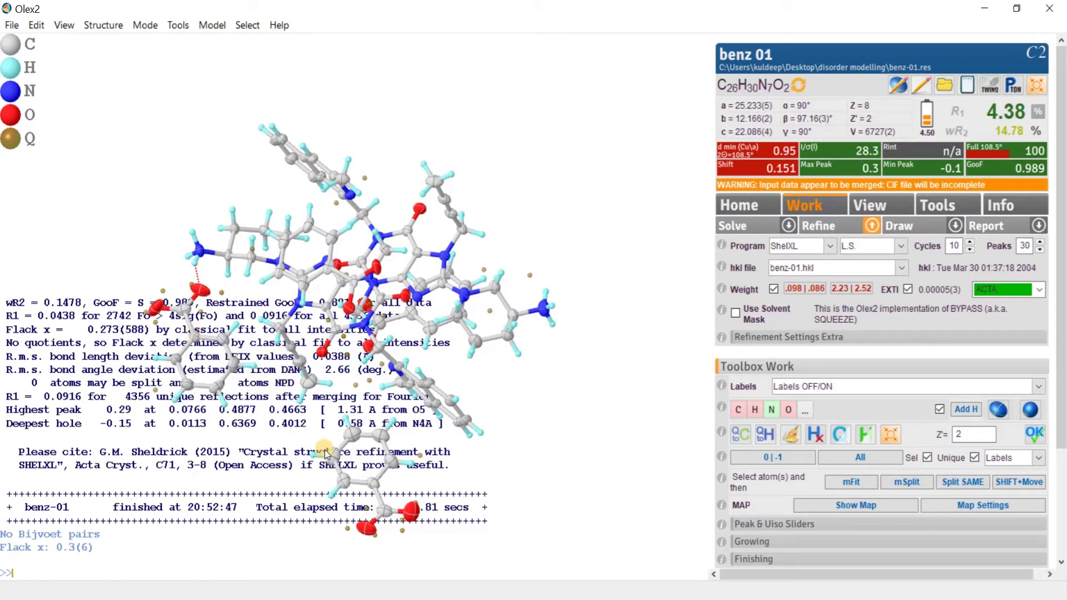
{"action": "mouse_move", "coordinate": [335, 456]}
{"action": "left_click_drag", "start_coordinate": [325, 404], "coordinate": [389, 349]}
{"action": "left_click_drag", "start_coordinate": [418, 321], "coordinate": [459, 396]}
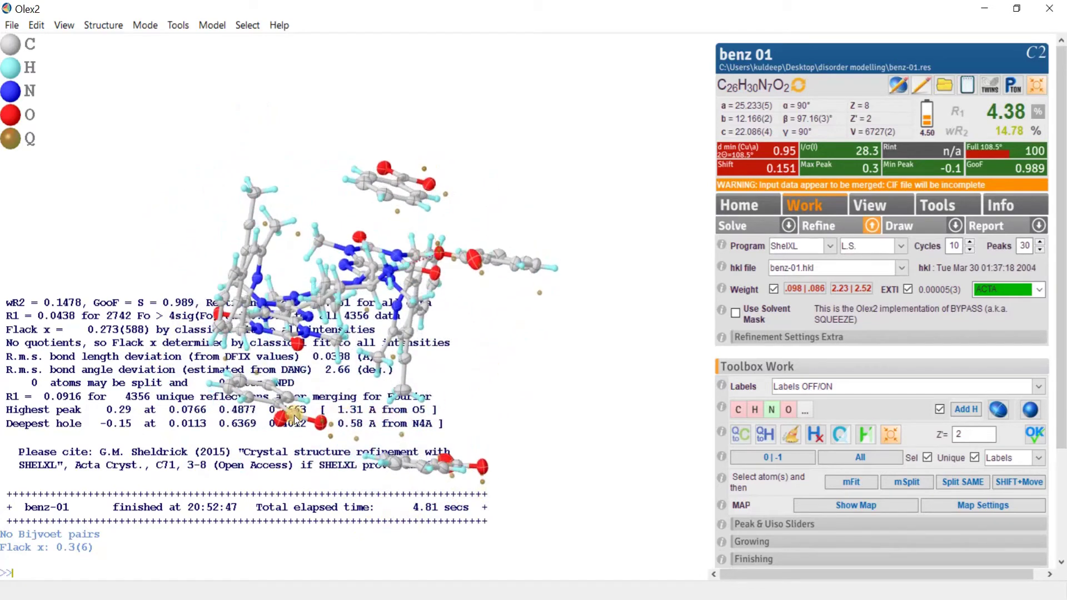
Step: Compare the carboxylate oxygens of the surrounding benzoates to identify those that need a hydroxyl hydrogen
{"action": "mouse_move", "coordinate": [295, 420]}
{"action": "left_click_drag", "start_coordinate": [298, 431], "coordinate": [335, 435]}
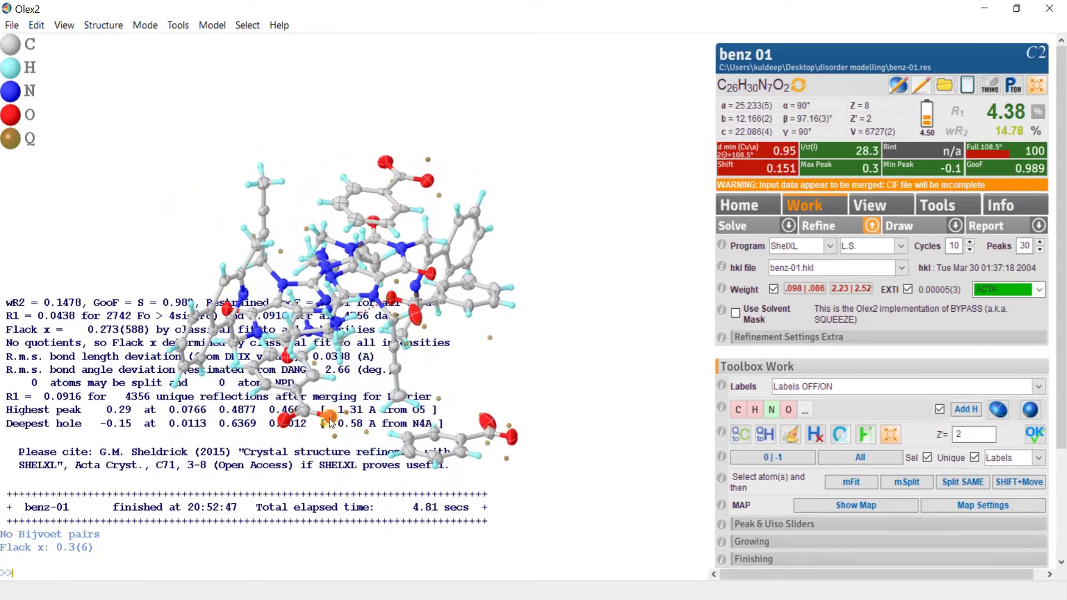
{"action": "mouse_move", "coordinate": [331, 423]}
{"action": "left_click_drag", "start_coordinate": [331, 425], "coordinate": [304, 425]}
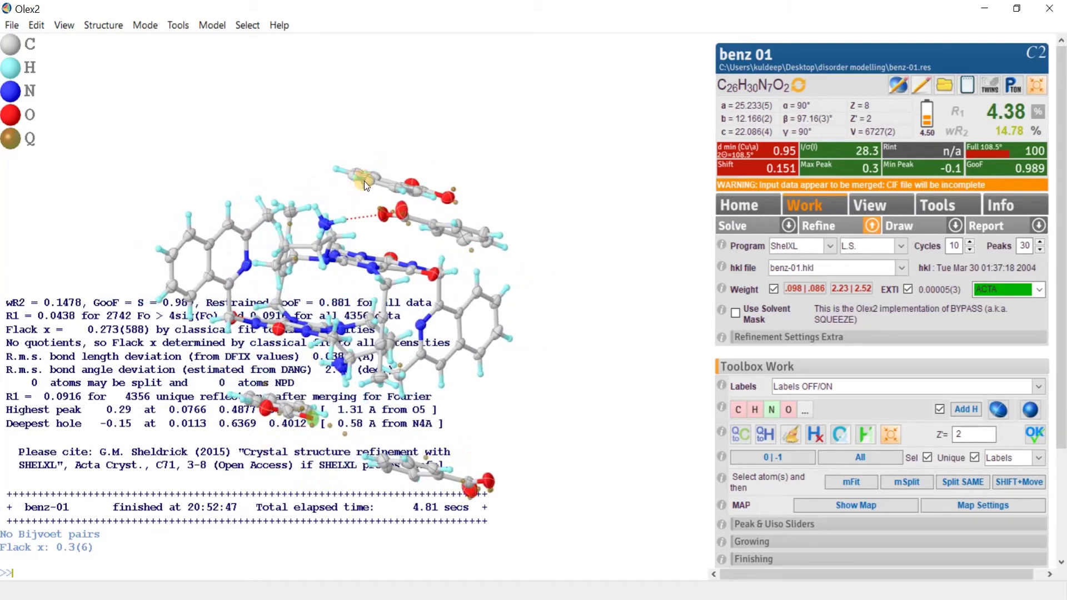
{"action": "left_click_drag", "start_coordinate": [543, 192], "coordinate": [516, 220]}
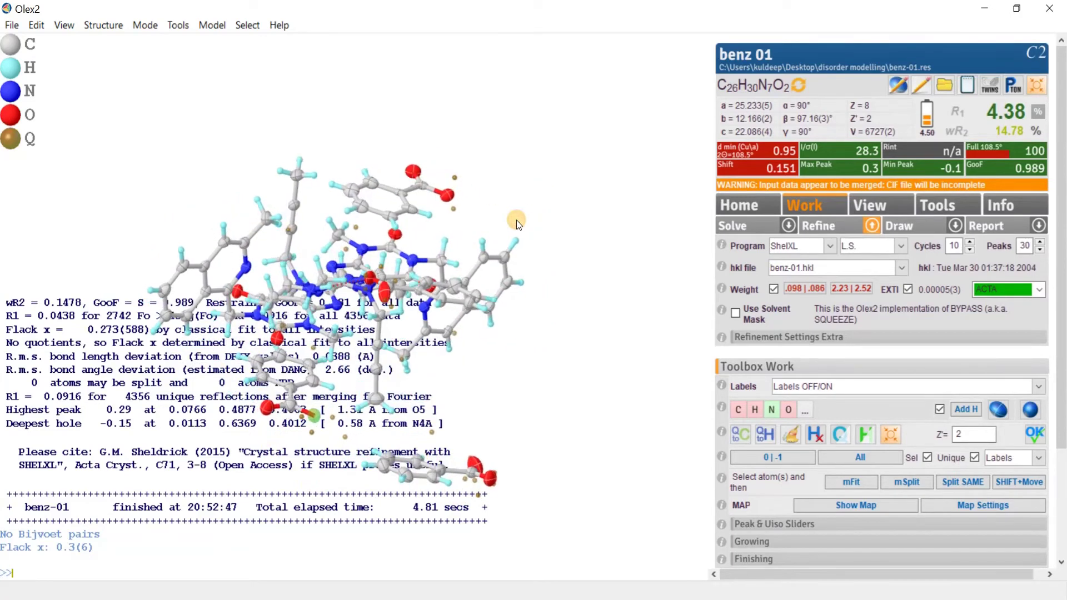
{"action": "mouse_move", "coordinate": [451, 198]}
{"action": "left_click_drag", "start_coordinate": [490, 198], "coordinate": [487, 191]}
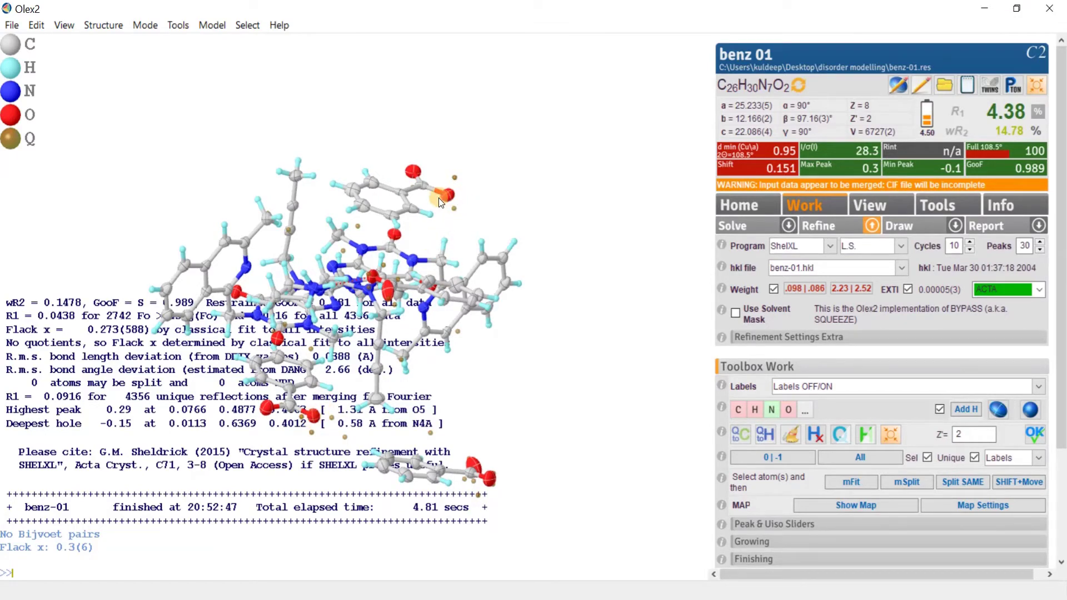
Step: Place an AFIX 83 hydroxyl hydrogen on one carboxylate oxygen of each of two benzoate molecules
{"action": "left_click", "coordinate": [939, 207]}
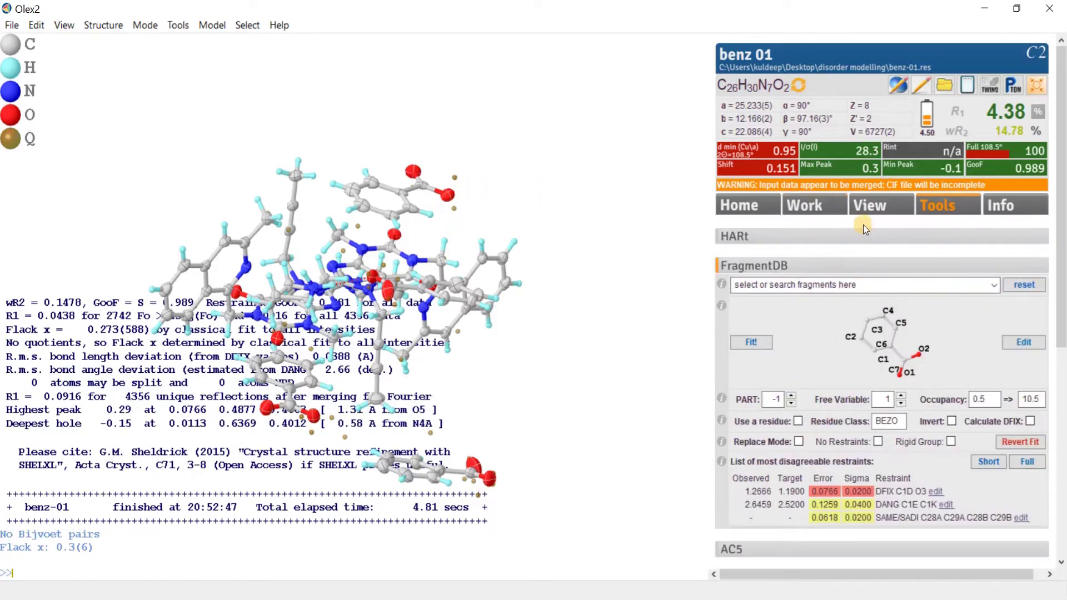
{"action": "left_click", "coordinate": [775, 266]}
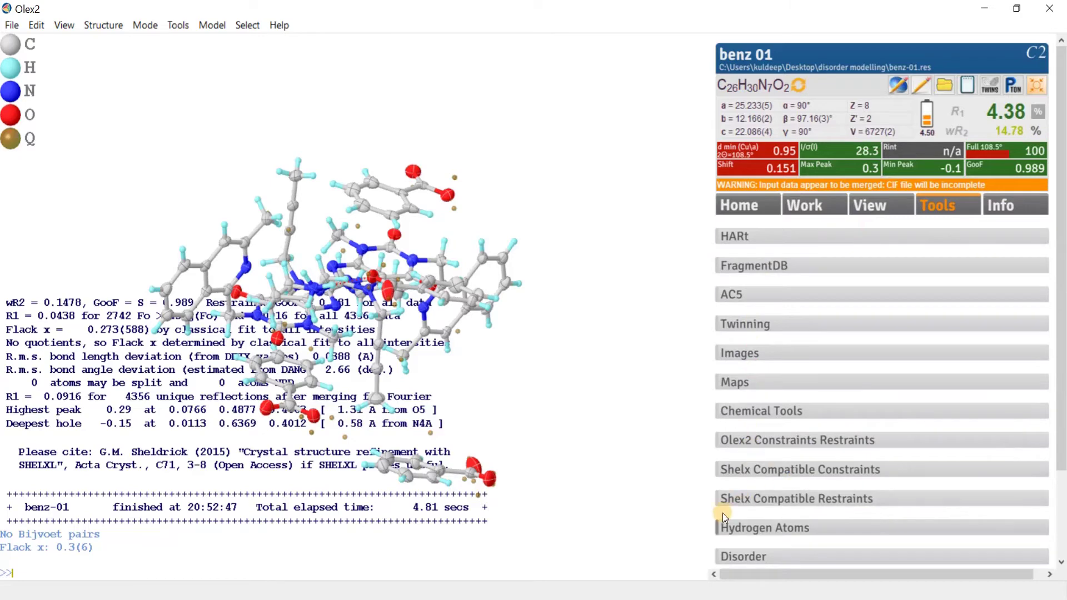
{"action": "left_click", "coordinate": [784, 531]}
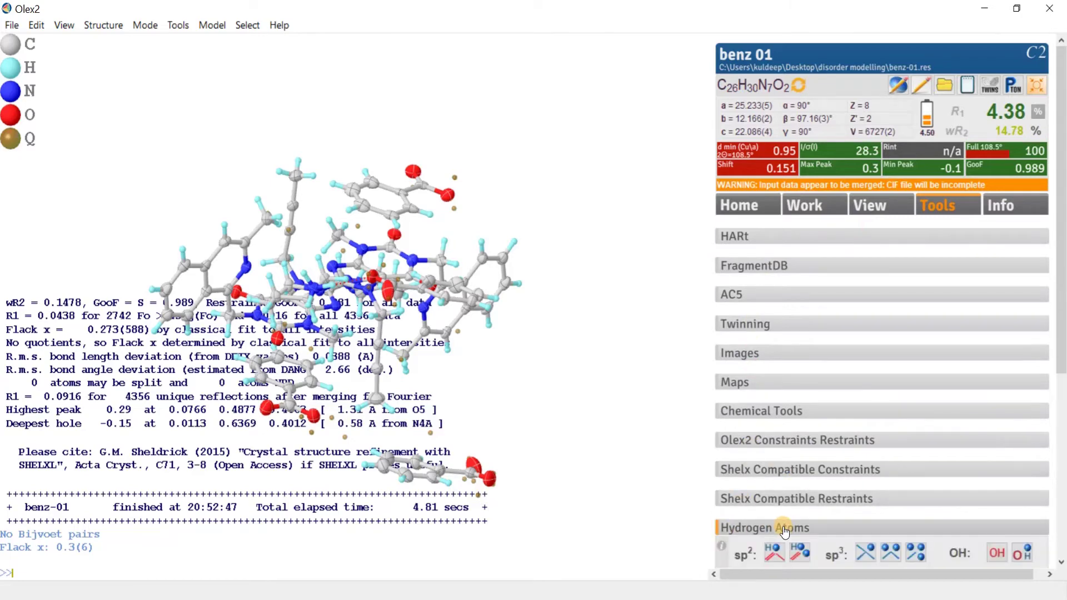
{"action": "left_click", "coordinate": [1021, 555]}
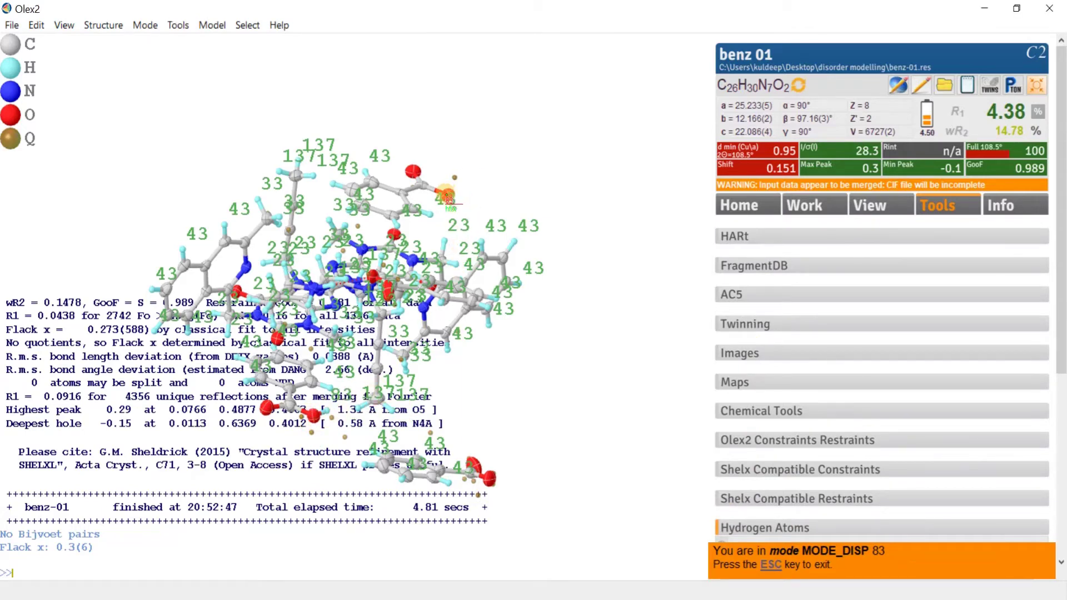
{"action": "left_click", "coordinate": [448, 198]}
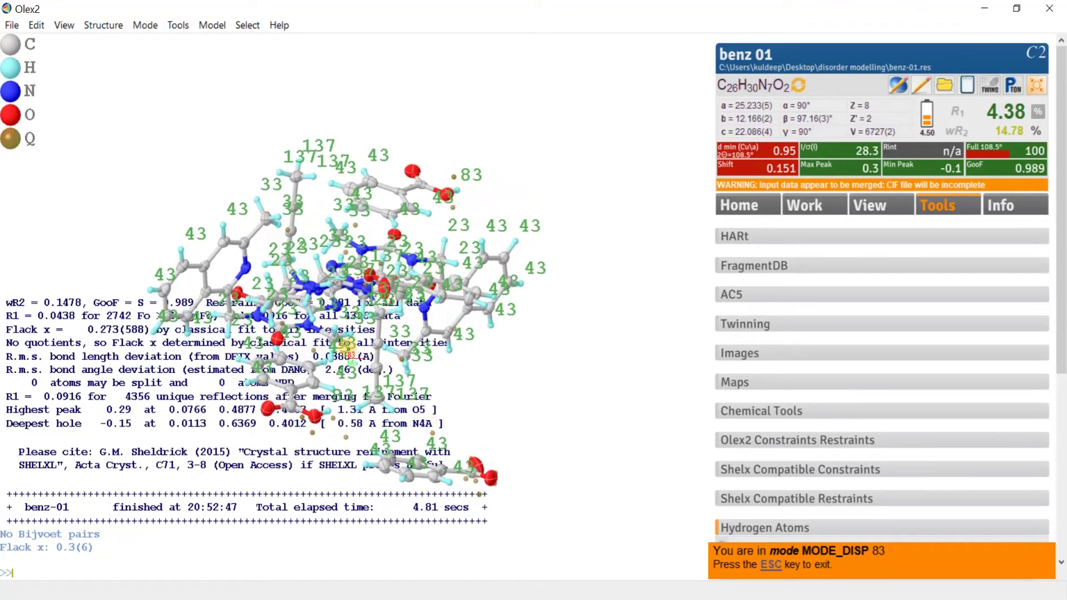
{"action": "key", "text": "Escape"}
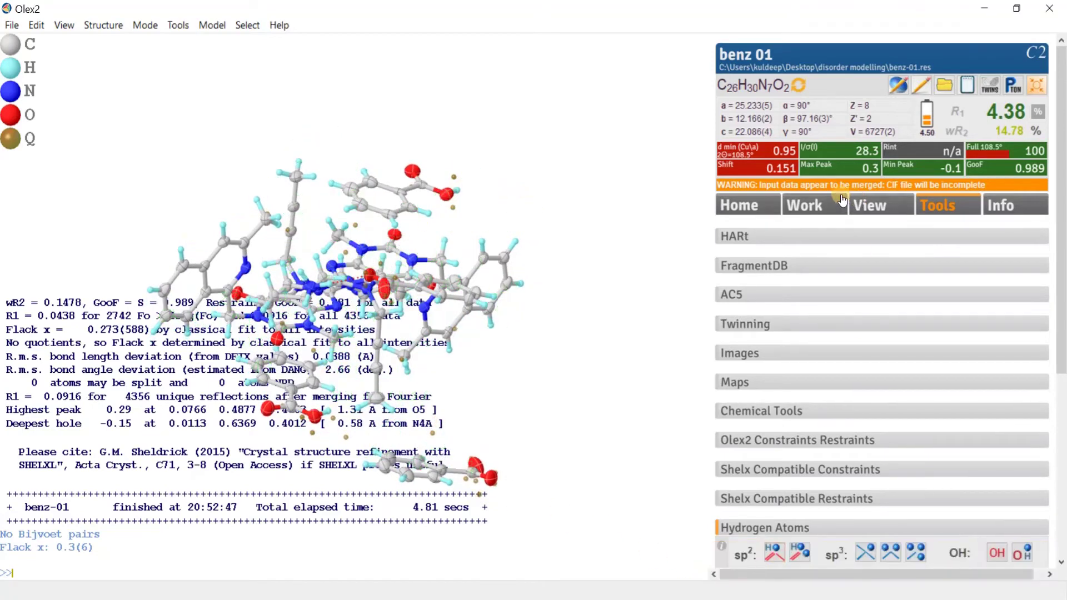
Step: Refine the structure with the newly placed hydroxyl hydrogens using ShelXL, L.S. and 10 cycles
{"action": "left_click", "coordinate": [817, 205]}
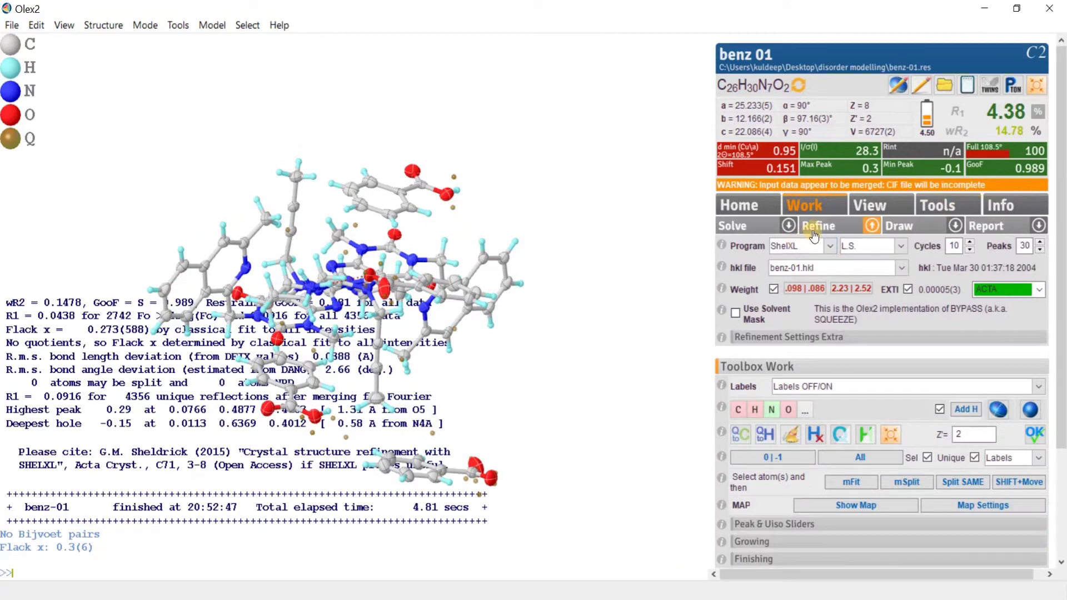
{"action": "left_click", "coordinate": [814, 226]}
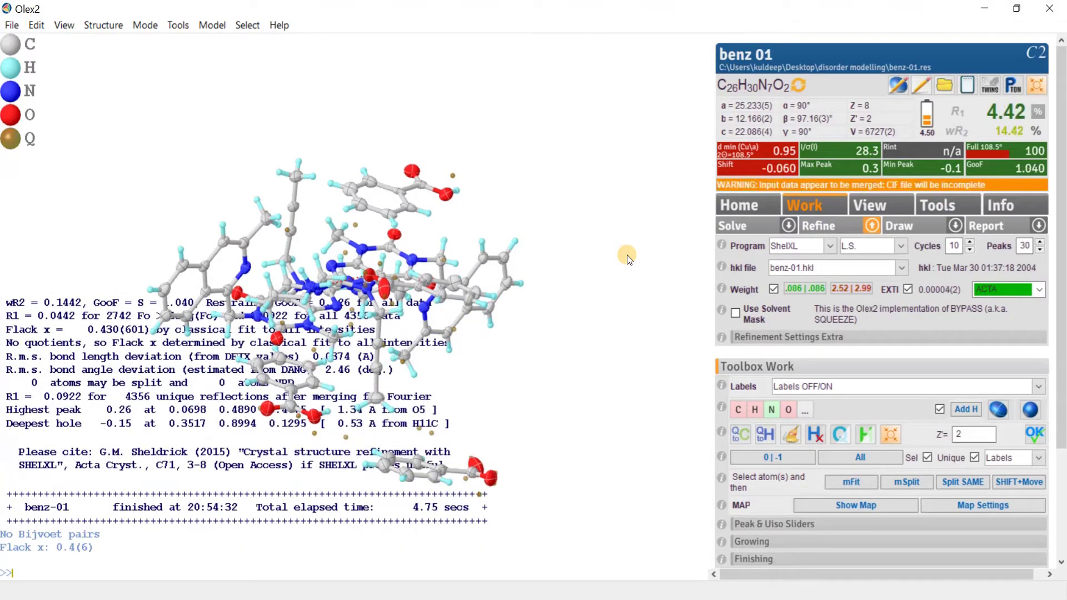
Step: Check the refined model from other directions and update the chemical formula to match its current content
{"action": "left_click_drag", "start_coordinate": [588, 278], "coordinate": [374, 377]}
{"action": "left_click_drag", "start_coordinate": [315, 416], "coordinate": [577, 114]}
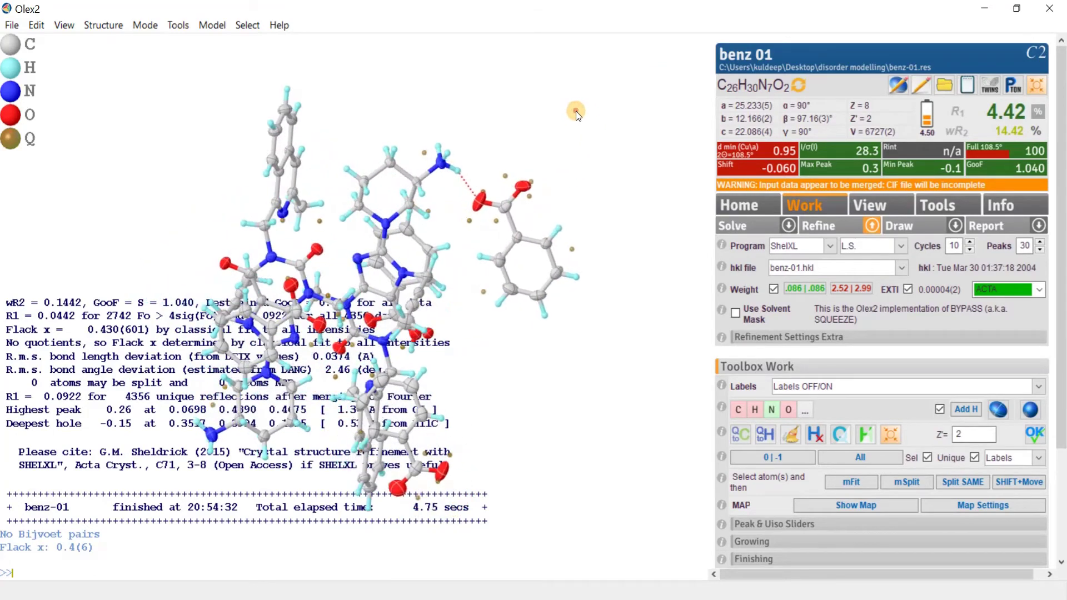
{"action": "left_click", "coordinate": [800, 86]}
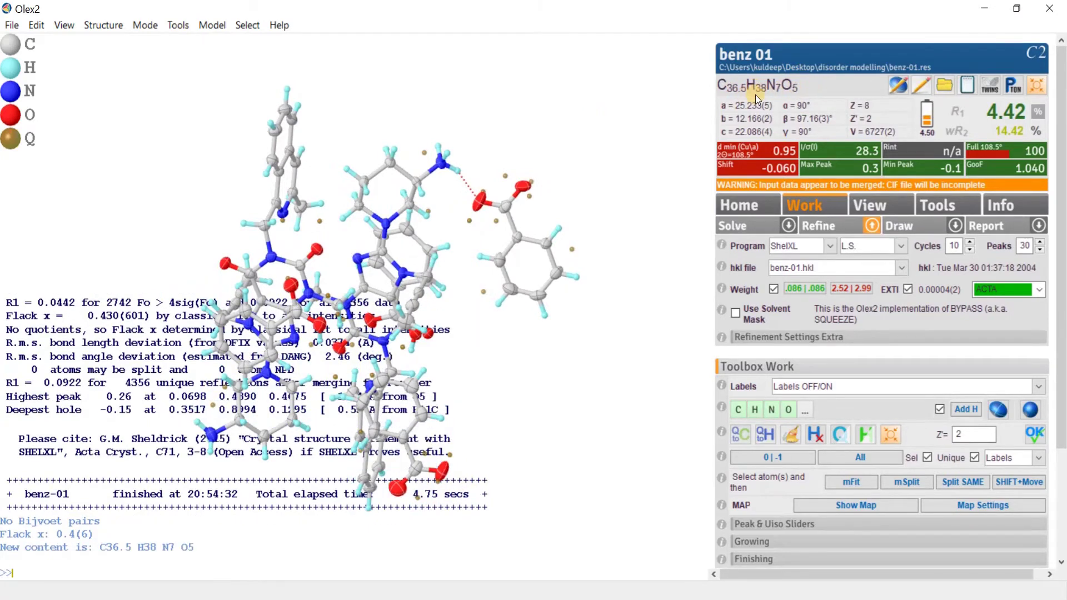
Step: Refine the structure repeatedly with the updated formula using ShelXL, L.S. and 10 cycles so the weighting scheme can converge
{"action": "left_click_drag", "start_coordinate": [545, 245], "coordinate": [639, 306]}
{"action": "left_click", "coordinate": [819, 226]}
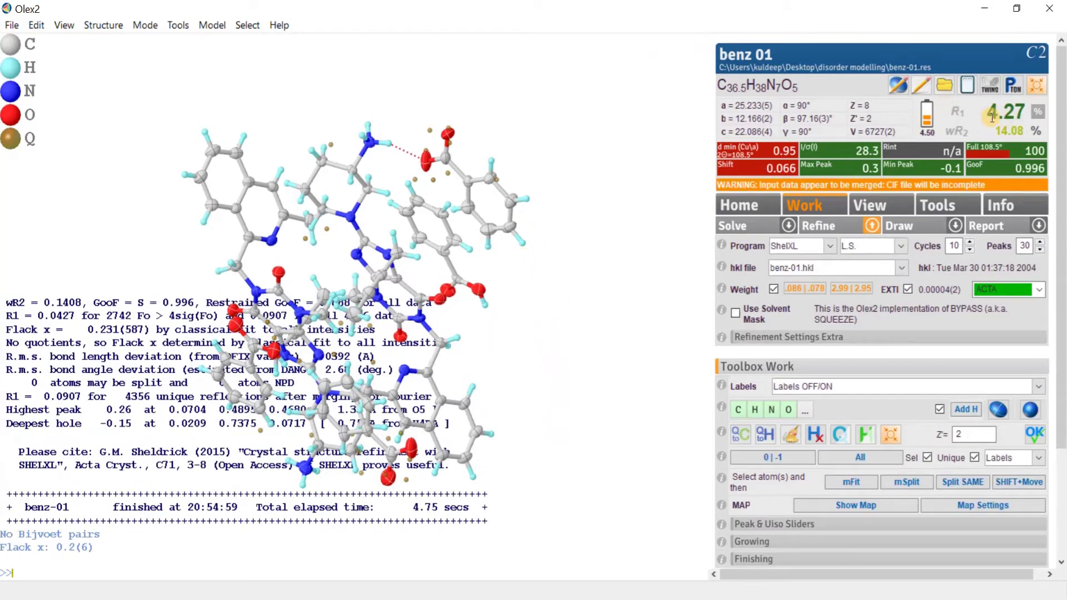
{"action": "left_click", "coordinate": [835, 224]}
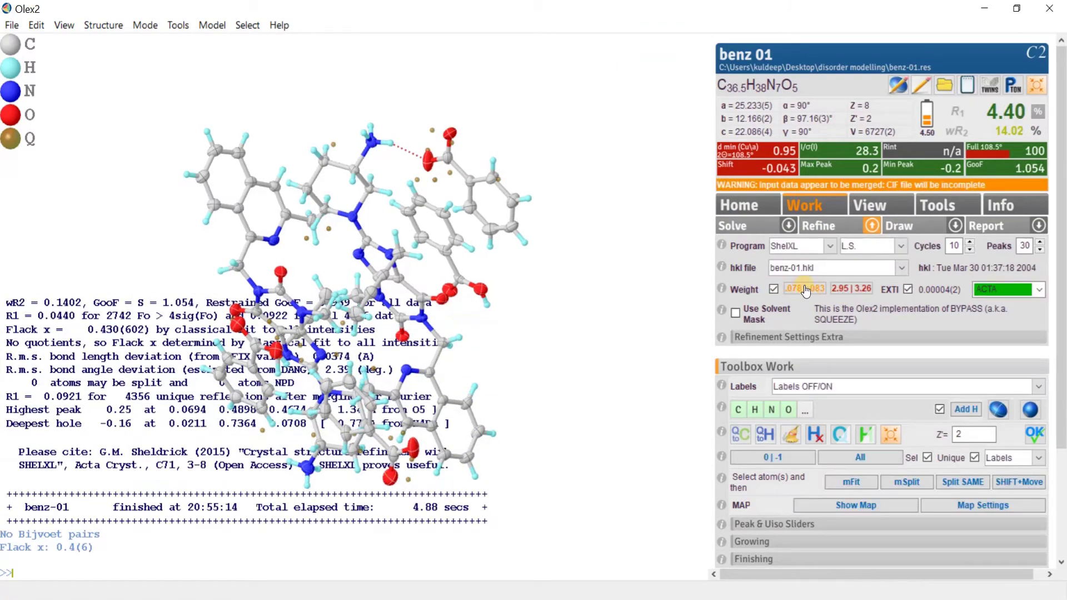
{"action": "left_click", "coordinate": [819, 227]}
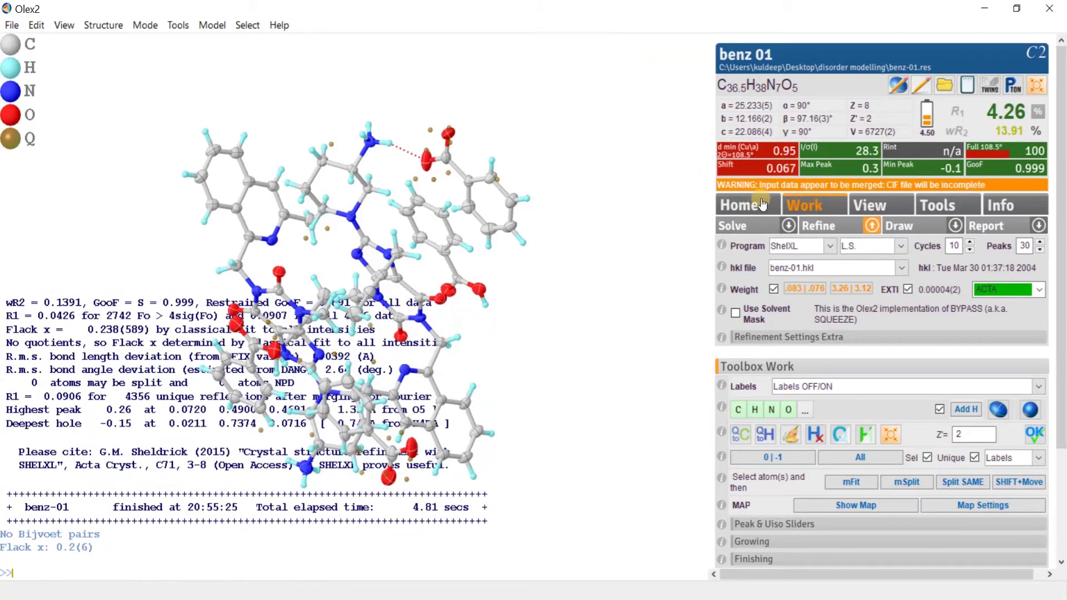
{"action": "left_click", "coordinate": [812, 228]}
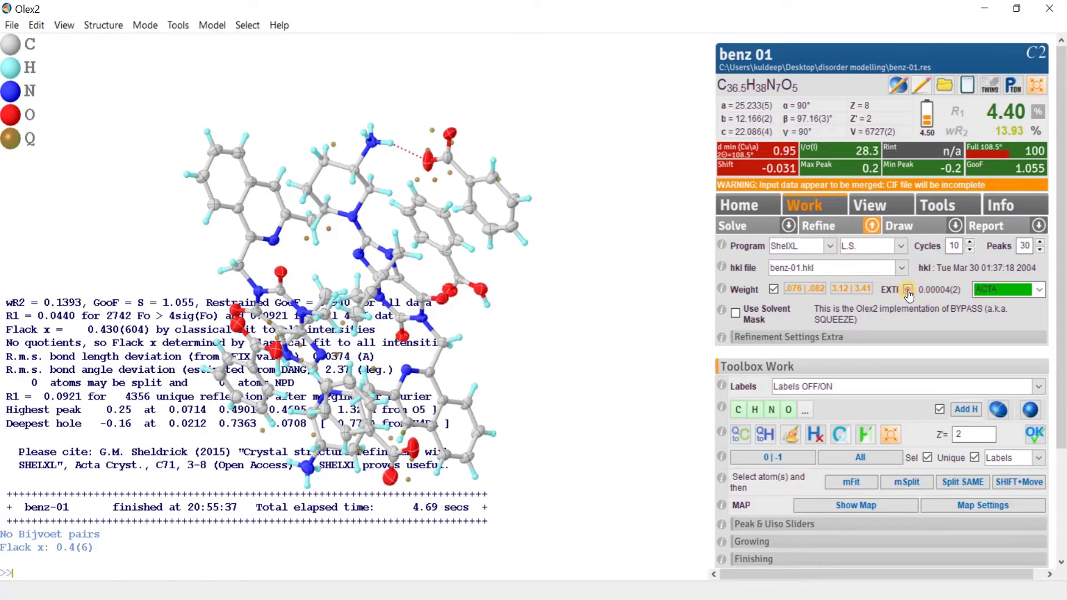
Step: Turn off the extinction correction (EXTI) and rerun the ShelXL L.S. refinement several times with 10 cycles each
{"action": "left_click", "coordinate": [837, 227]}
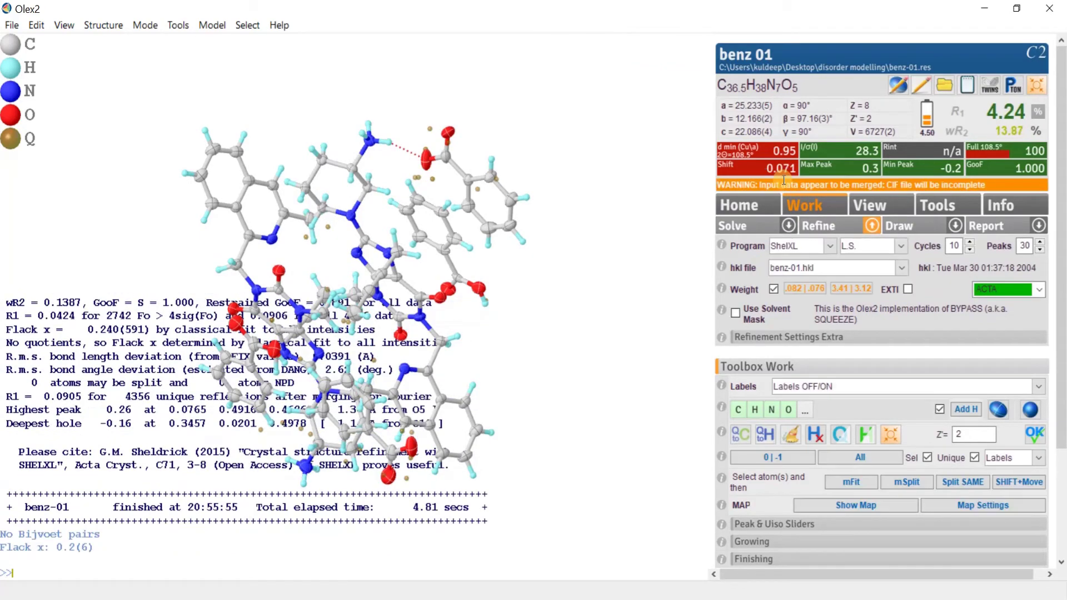
{"action": "left_click", "coordinate": [817, 231]}
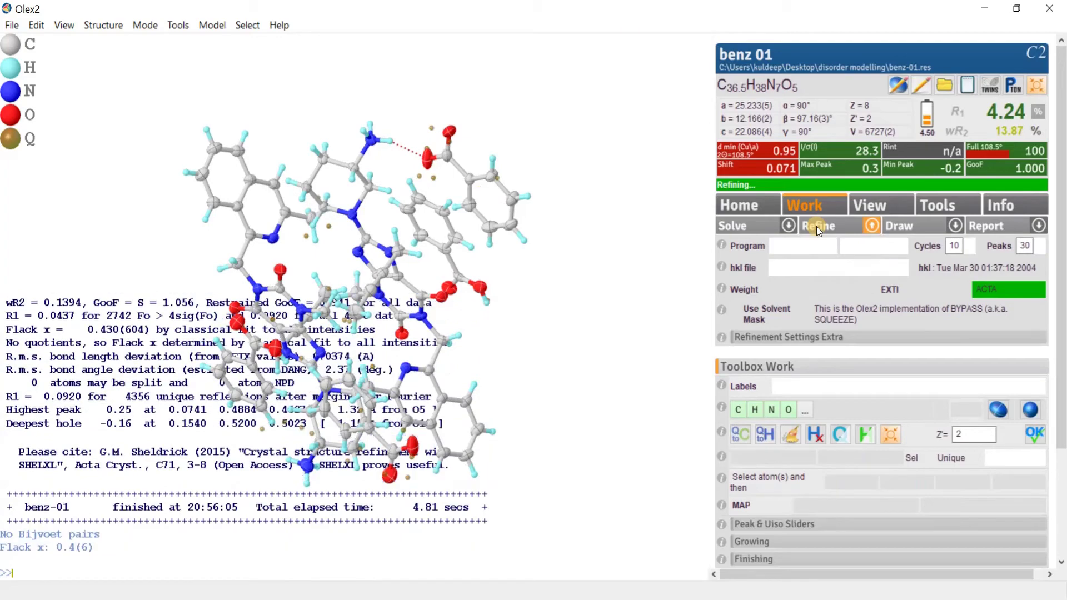
{"action": "left_click", "coordinate": [822, 227]}
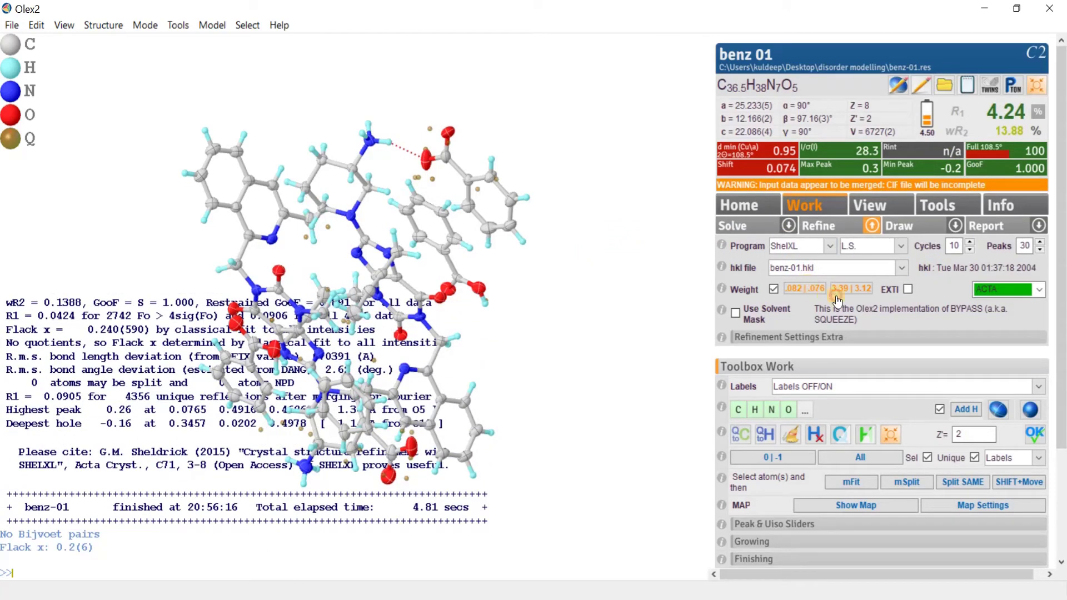
{"action": "left_click", "coordinate": [808, 225]}
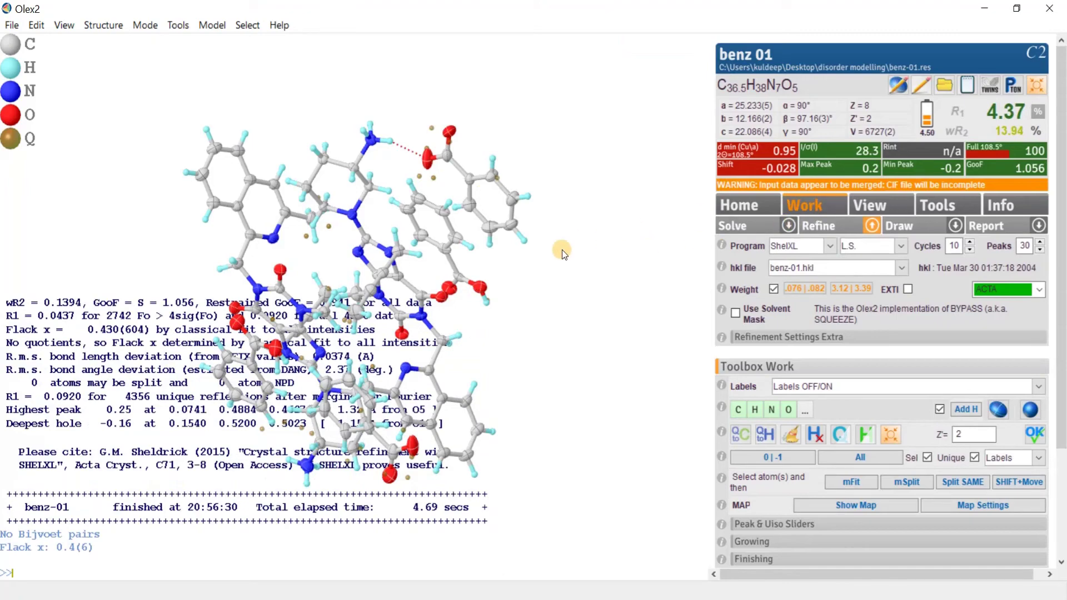
{"action": "left_click_drag", "start_coordinate": [562, 250], "coordinate": [647, 249]}
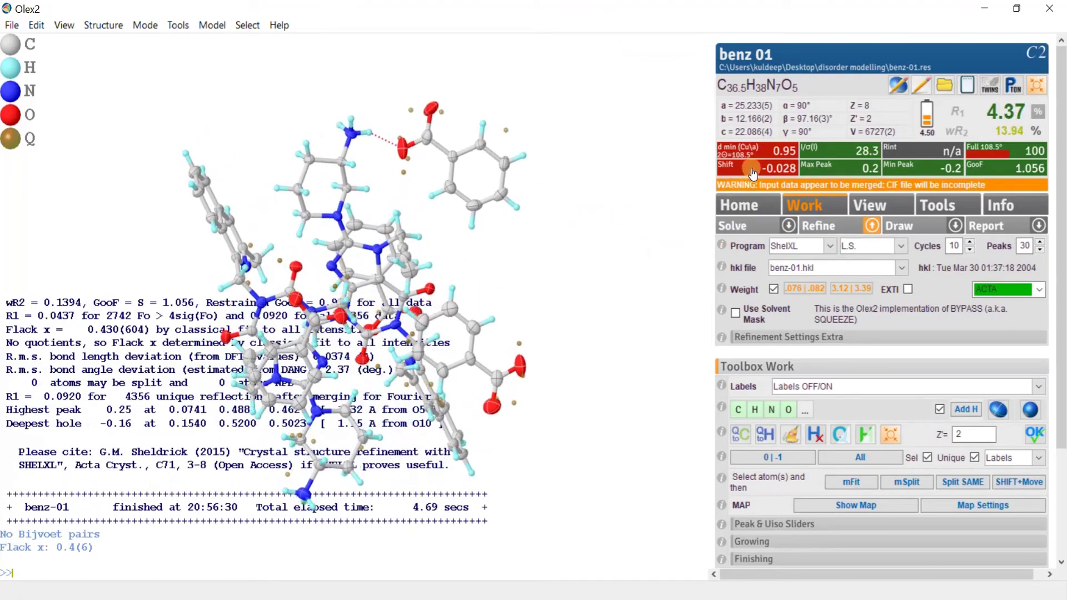
{"action": "left_click_drag", "start_coordinate": [568, 255], "coordinate": [773, 255]}
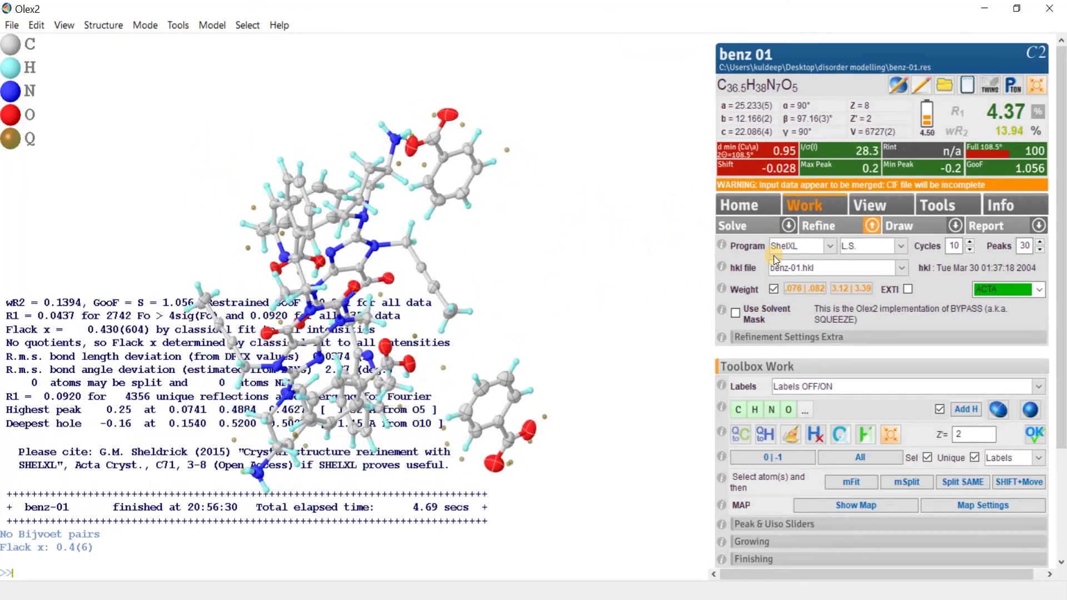
{"action": "left_click", "coordinate": [821, 226]}
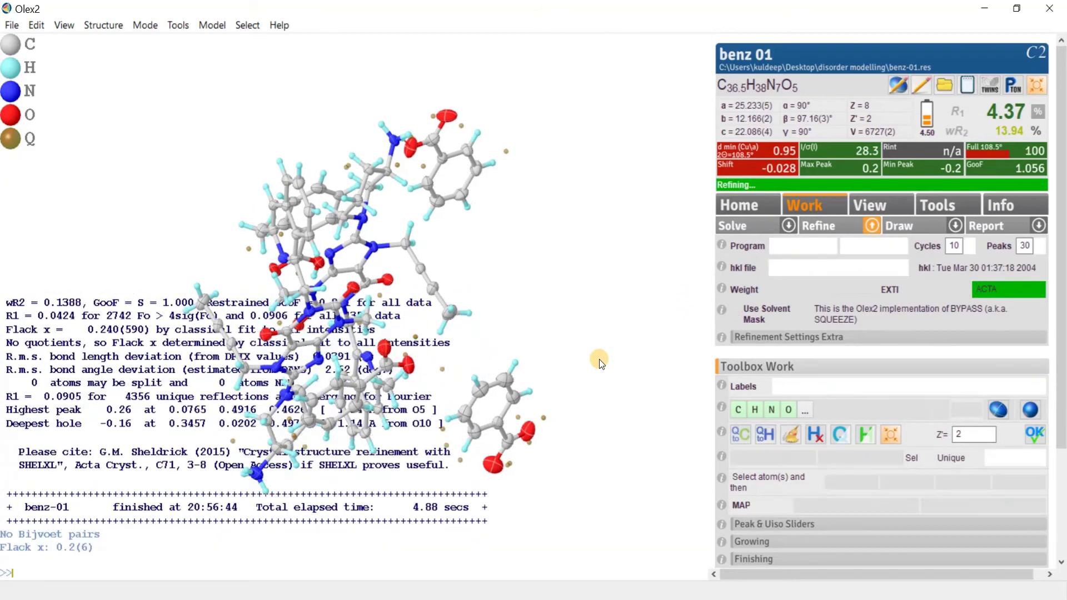
{"action": "left_click", "coordinate": [830, 227]}
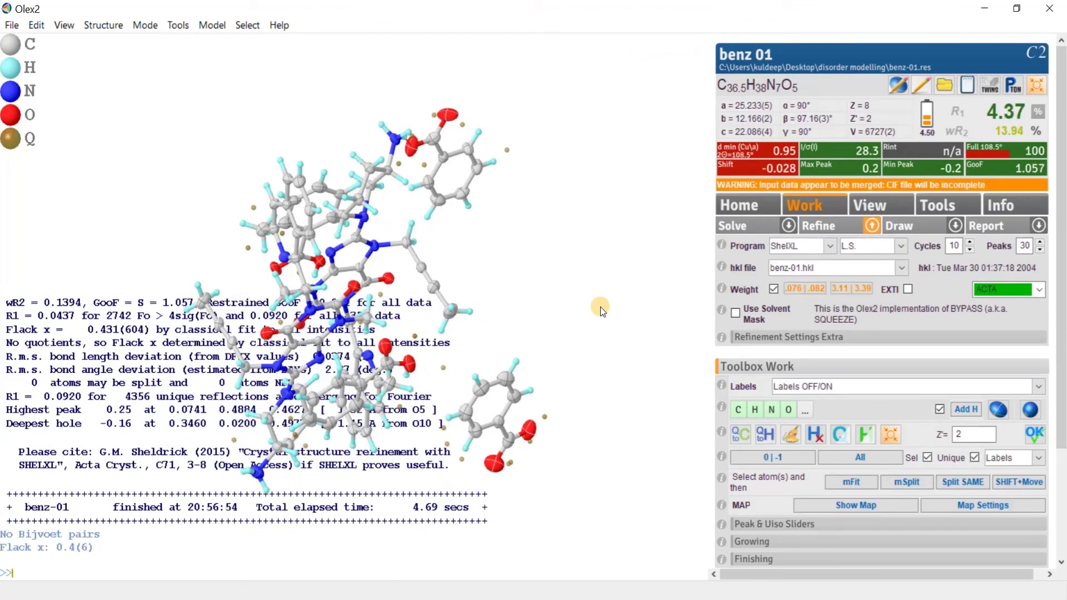
Step: Examine the Fobs vs Fcalc plot for benz-01 and inspect the refined model from several directions
{"action": "left_click_drag", "start_coordinate": [601, 307], "coordinate": [502, 443]}
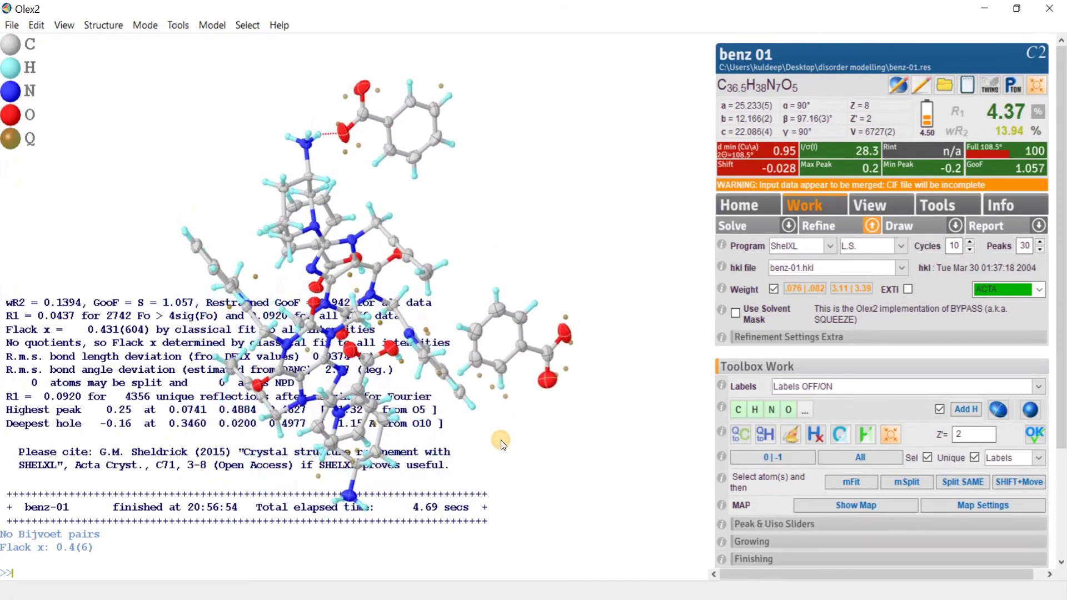
{"action": "left_click", "coordinate": [1026, 124]}
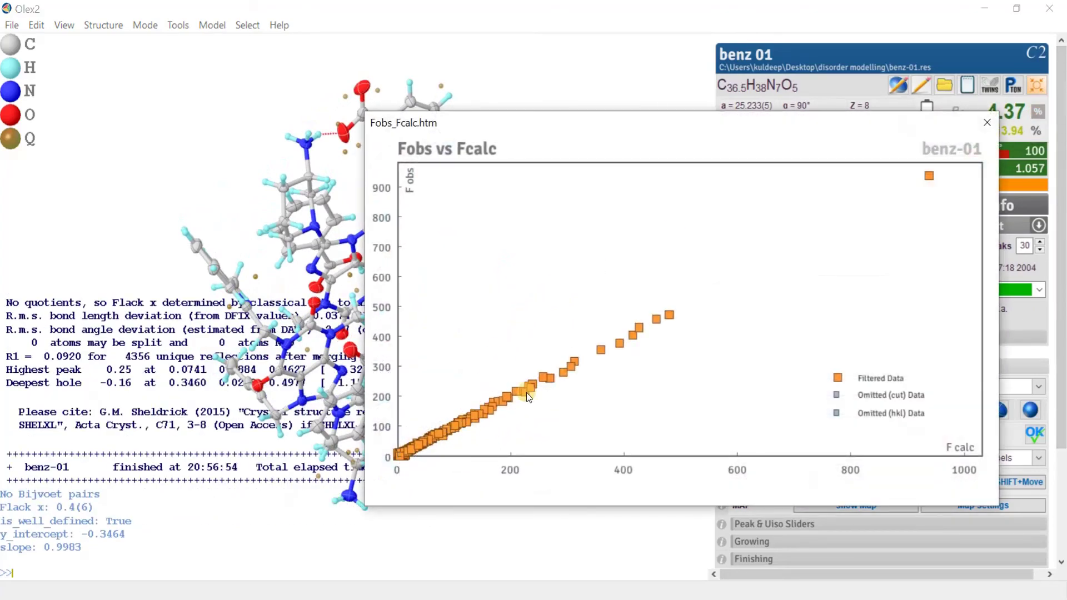
{"action": "left_click", "coordinate": [994, 127]}
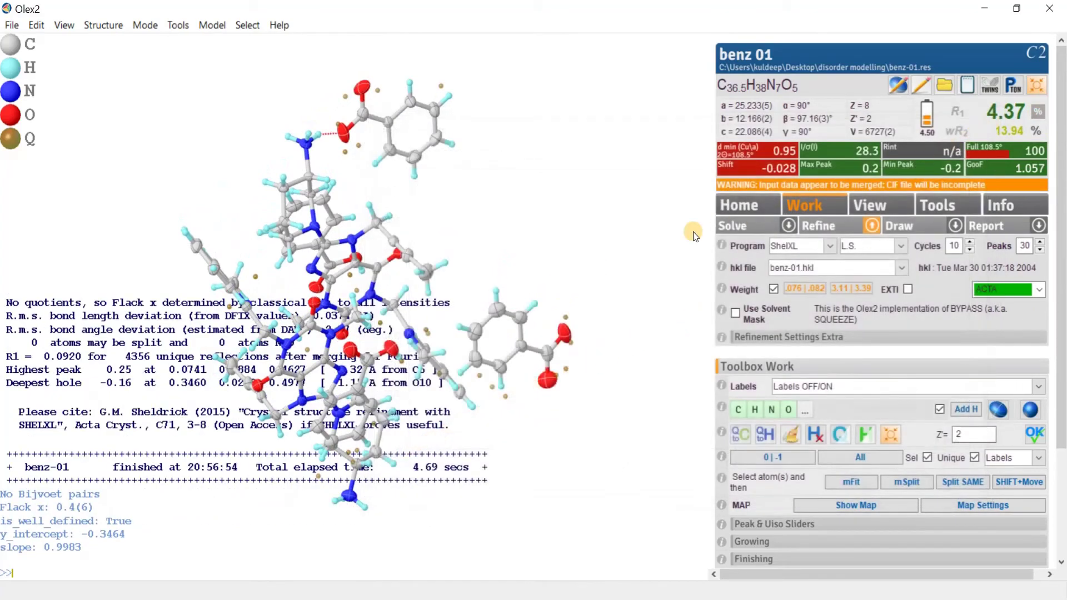
{"action": "left_click_drag", "start_coordinate": [690, 231], "coordinate": [612, 275]}
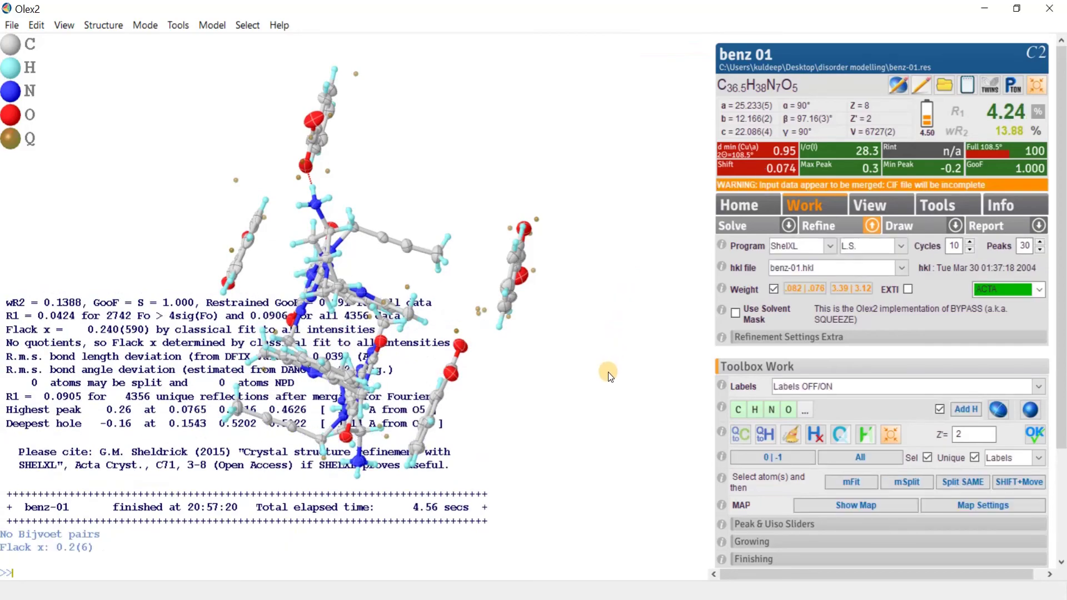
{"action": "left_click_drag", "start_coordinate": [608, 372], "coordinate": [638, 341]}
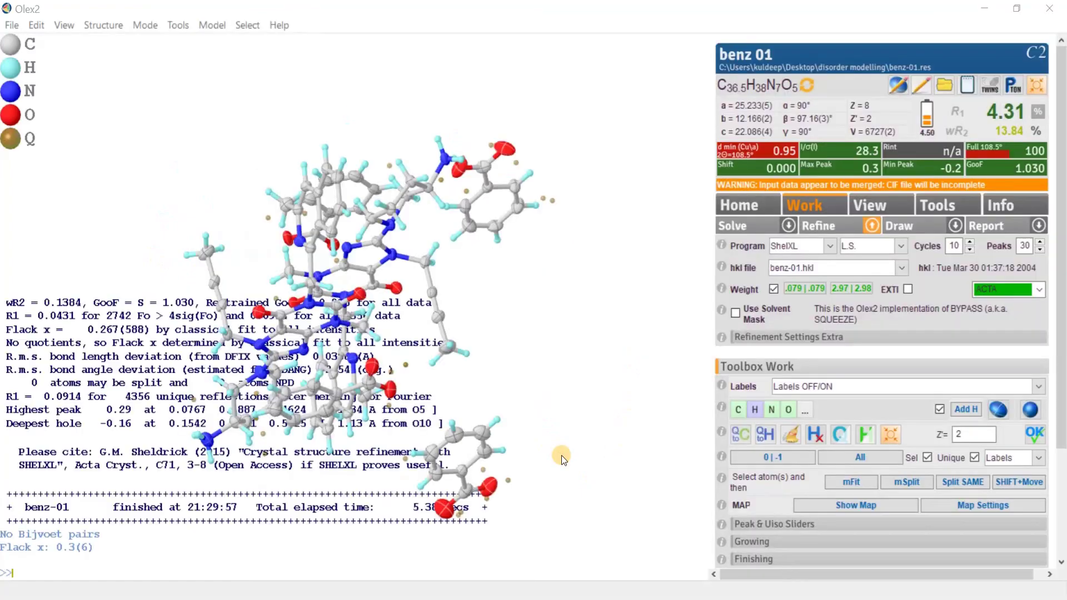
{"action": "left_click_drag", "start_coordinate": [562, 455], "coordinate": [504, 367]}
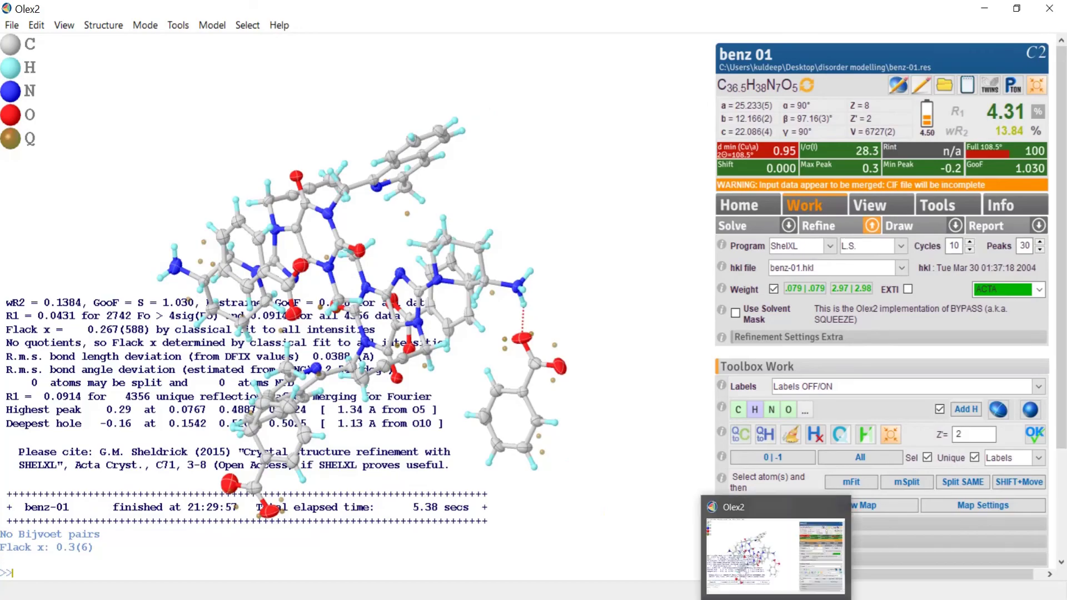
Step: Switch to Mercury and examine the benz-01 ellipsoid model, including how the benzoates lie beside the main molecules
{"action": "left_click", "coordinate": [759, 595]}
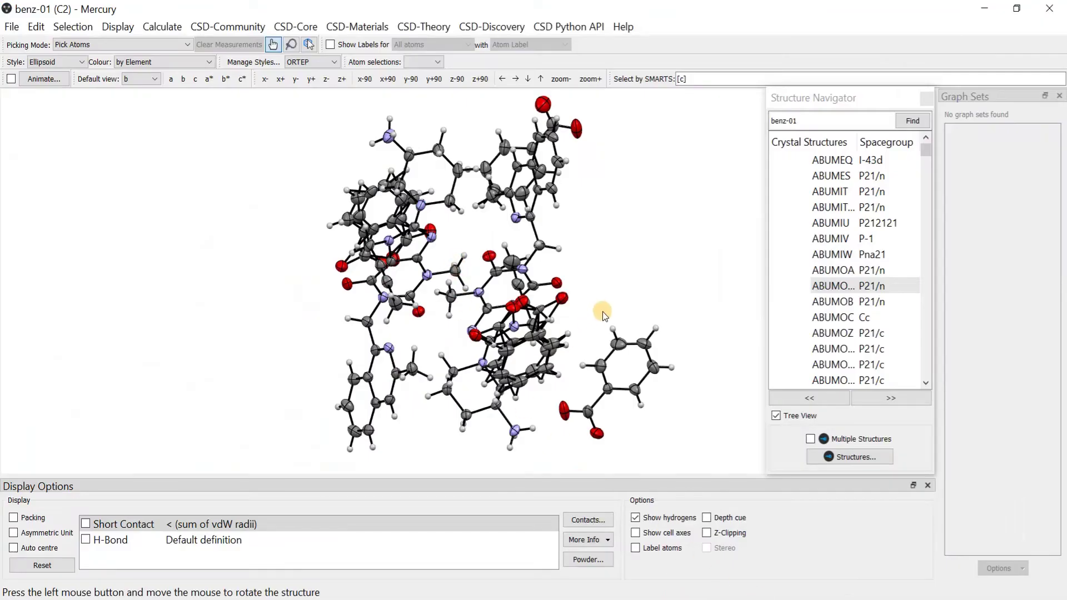
{"action": "left_click_drag", "start_coordinate": [621, 289], "coordinate": [391, 242]}
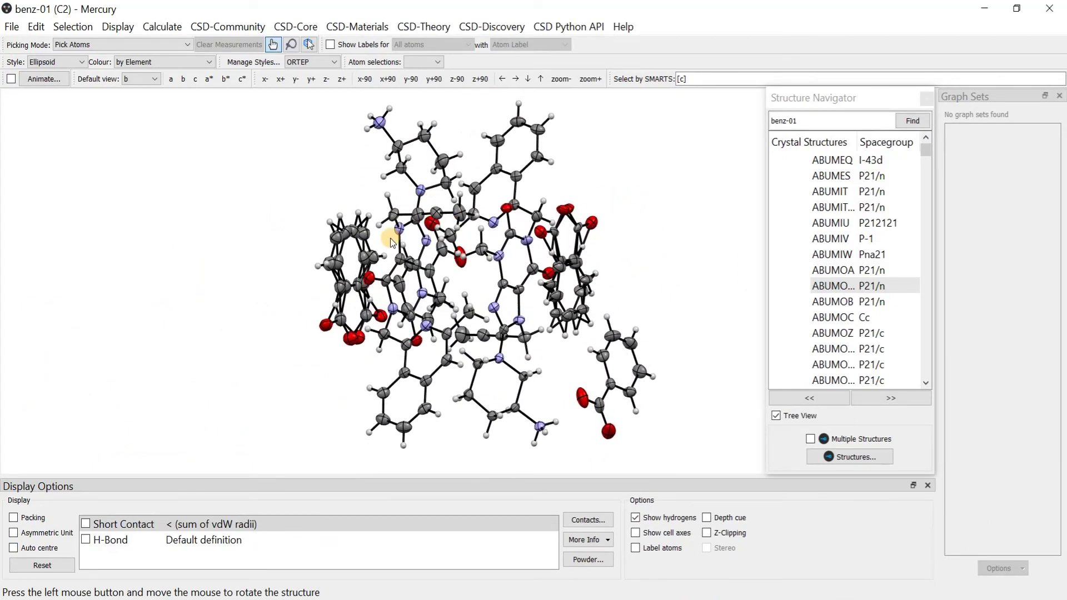
{"action": "left_click_drag", "start_coordinate": [295, 252], "coordinate": [304, 292]}
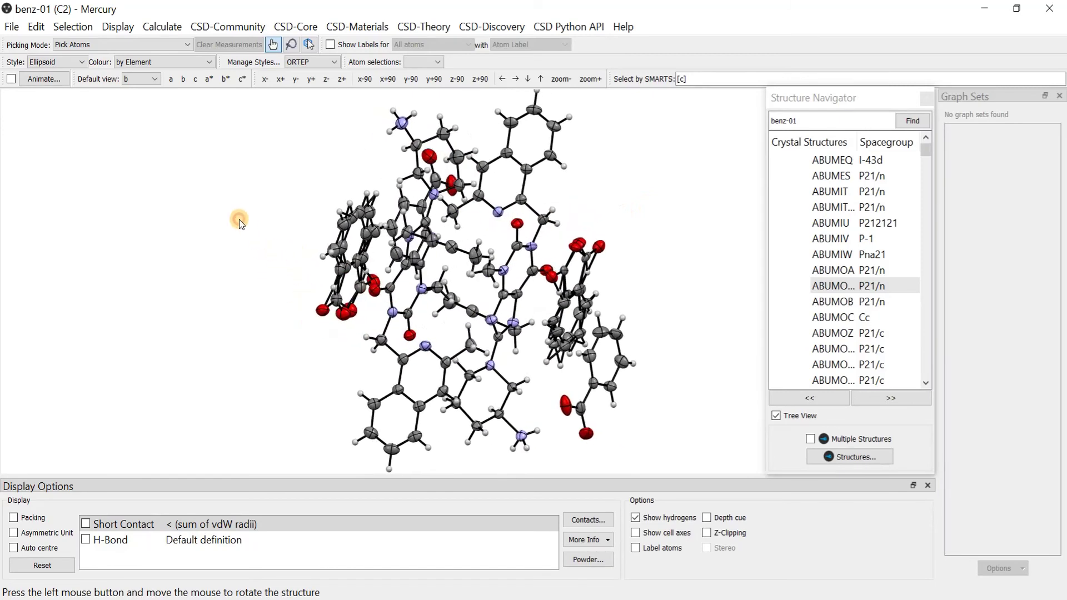
{"action": "left_click", "coordinate": [573, 76]}
{"action": "left_click", "coordinate": [566, 78]}
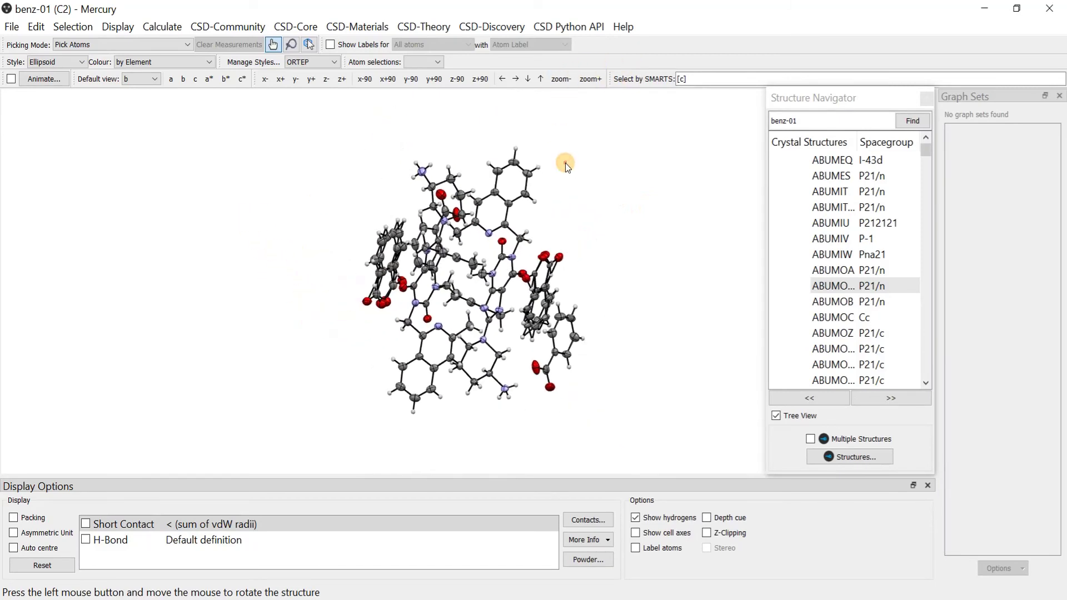
{"action": "left_click_drag", "start_coordinate": [566, 162], "coordinate": [598, 191]}
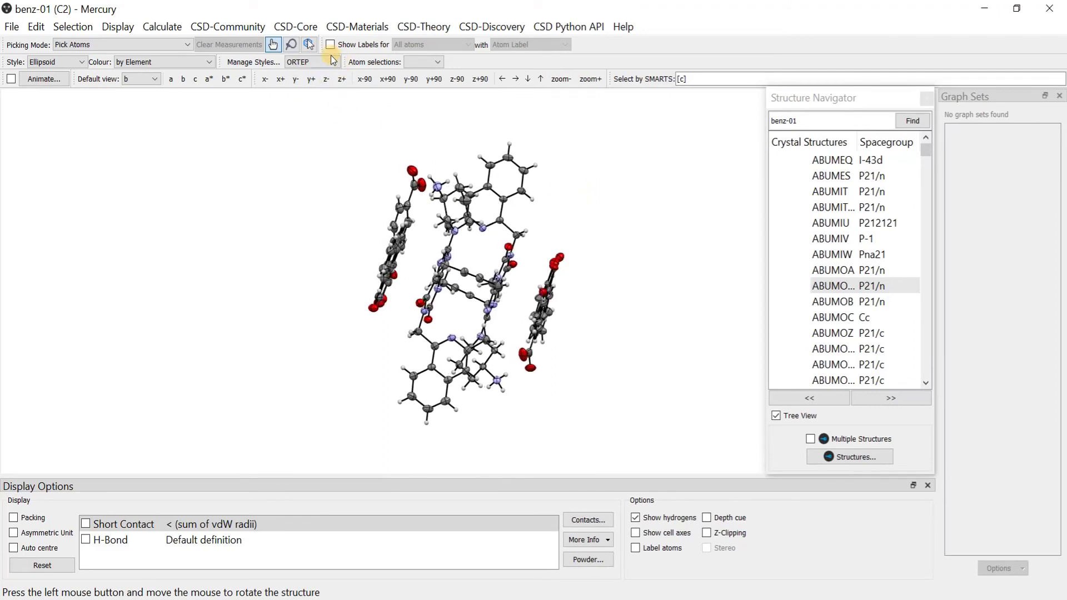
Step: Lasso the two main molecules lying between the benzoates and hide their atoms
{"action": "left_click", "coordinate": [289, 45]}
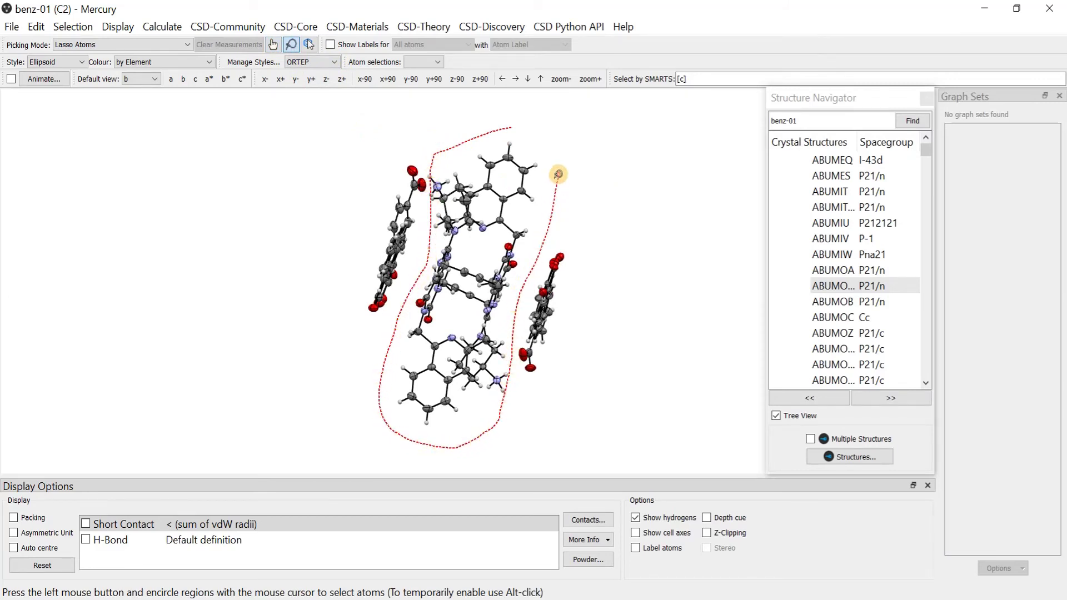
{"action": "left_click_drag", "start_coordinate": [507, 127], "coordinate": [509, 128]}
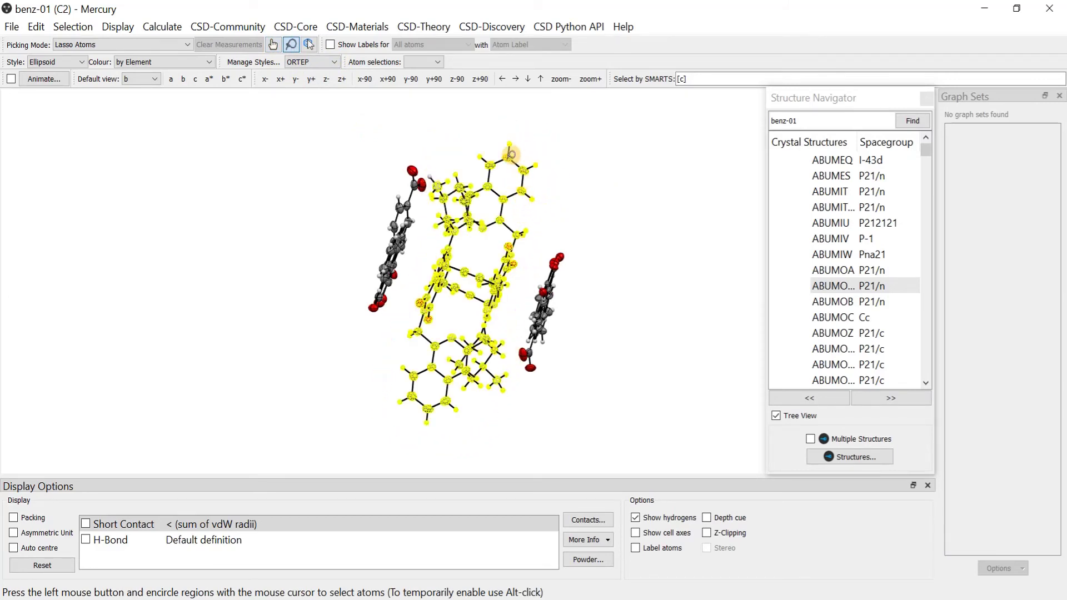
{"action": "right_click", "coordinate": [510, 154]}
{"action": "mouse_move", "coordinate": [609, 289]}
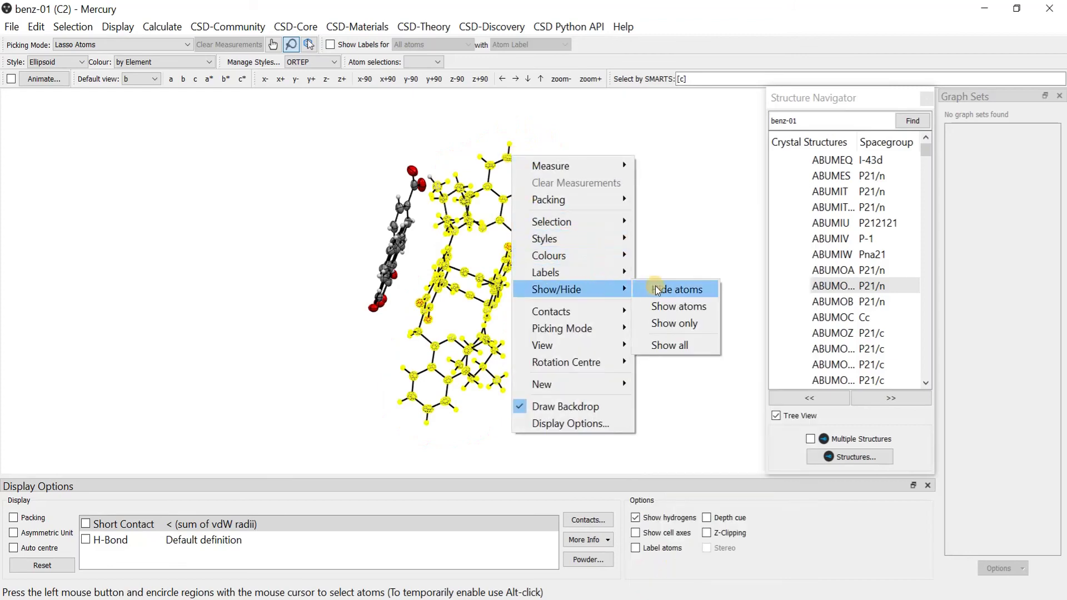
{"action": "left_click", "coordinate": [693, 290]}
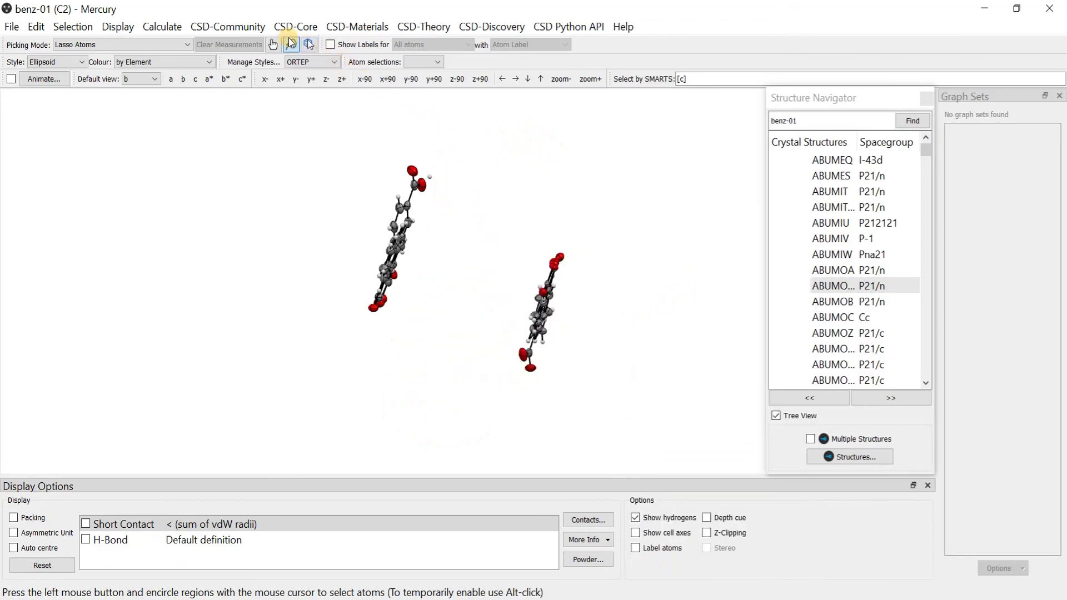
Step: Examine the isolated ordered and disordered benzoates, comparing the display with the asymmetric unit option on and off
{"action": "left_click", "coordinate": [273, 45]}
{"action": "mouse_move", "coordinate": [405, 238]}
{"action": "left_mouse_down"}
{"action": "mouse_move", "coordinate": [509, 246]}
{"action": "mouse_move", "coordinate": [656, 225]}
{"action": "mouse_move", "coordinate": [477, 264]}
{"action": "left_mouse_up"}
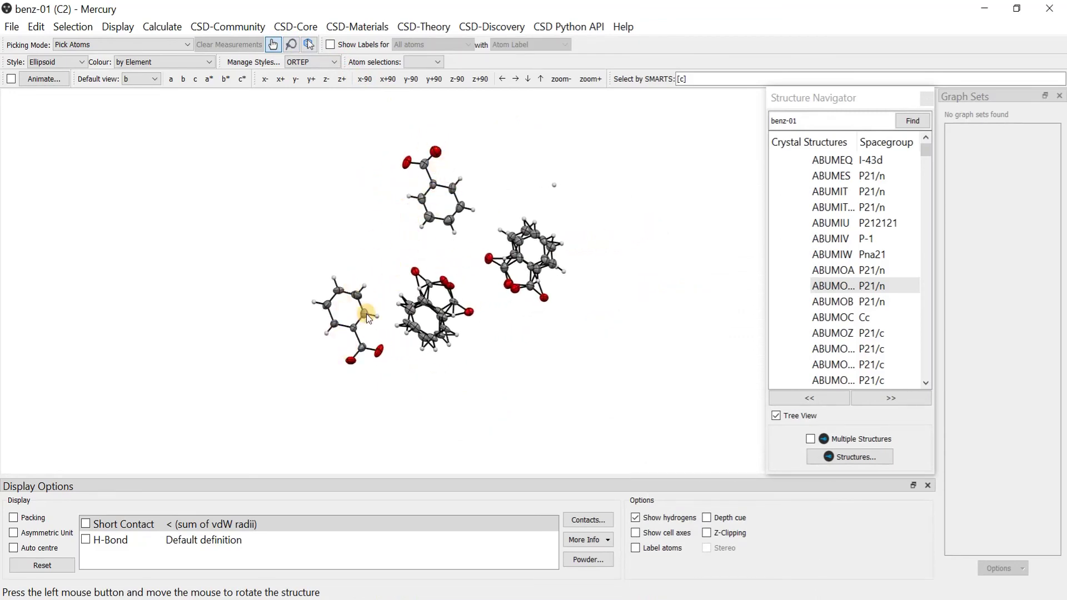
{"action": "left_click_drag", "start_coordinate": [426, 296], "coordinate": [242, 429]}
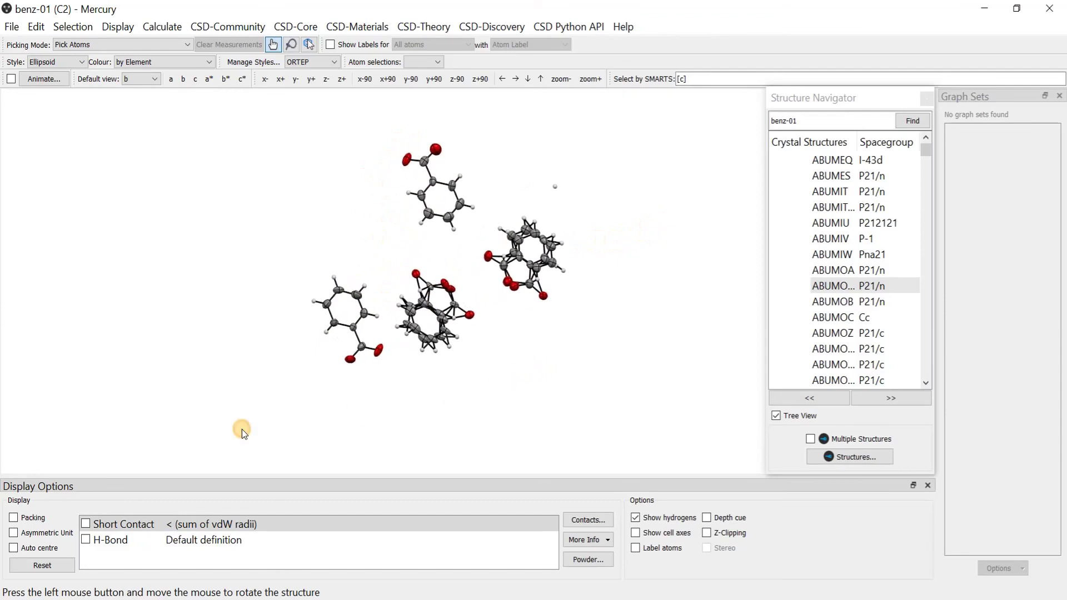
{"action": "left_click", "coordinate": [14, 533]}
{"action": "mouse_move", "coordinate": [502, 309]}
{"action": "left_mouse_down"}
{"action": "mouse_move", "coordinate": [473, 318]}
{"action": "mouse_move", "coordinate": [503, 286]}
{"action": "mouse_move", "coordinate": [486, 308]}
{"action": "left_mouse_up"}
{"action": "left_click", "coordinate": [14, 534]}
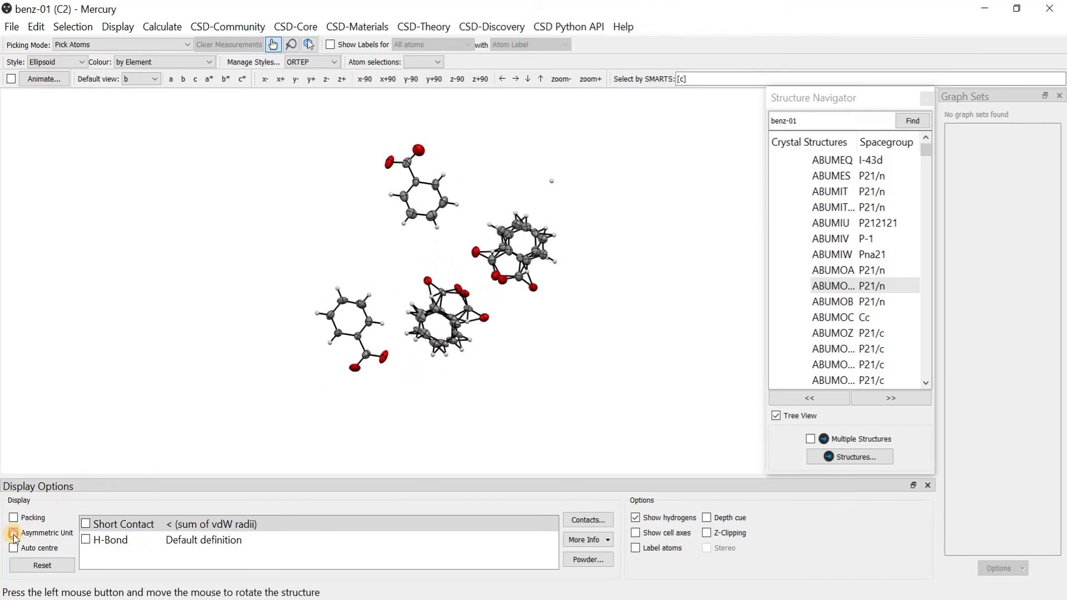
Step: Turn on packing and examine the arrangement of the benzoates in the unit cell
{"action": "left_click", "coordinate": [13, 518]}
{"action": "left_click_drag", "start_coordinate": [588, 219], "coordinate": [717, 321]}
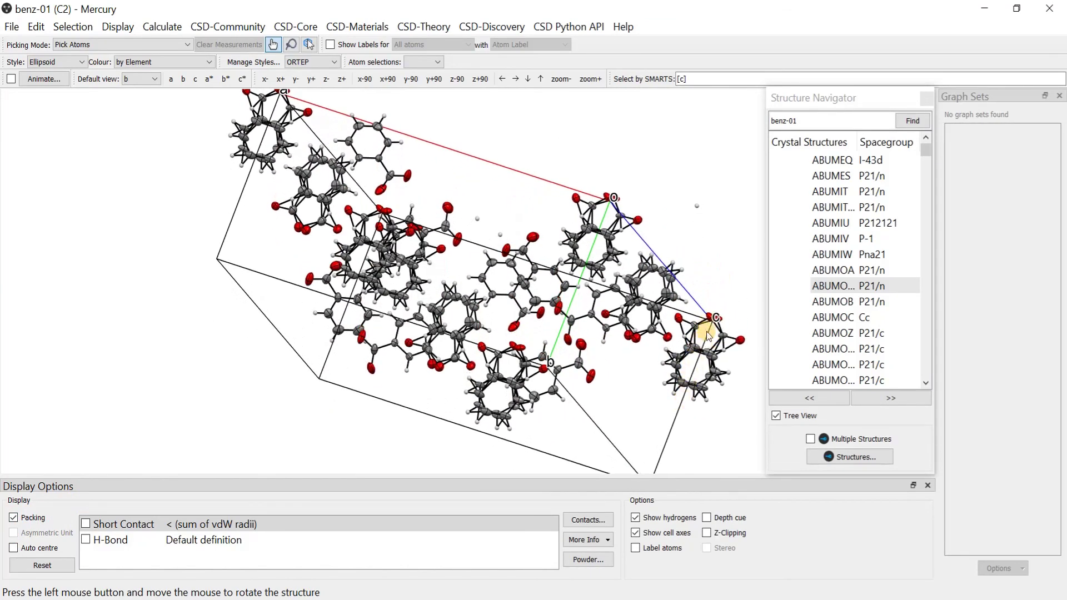
{"action": "left_click_drag", "start_coordinate": [699, 361], "coordinate": [485, 401]}
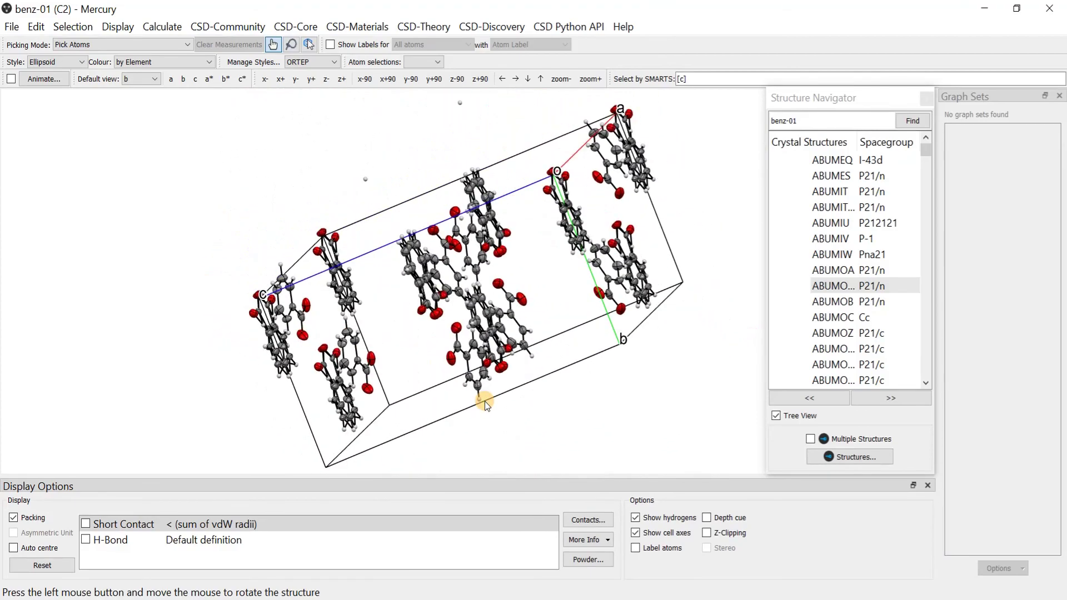